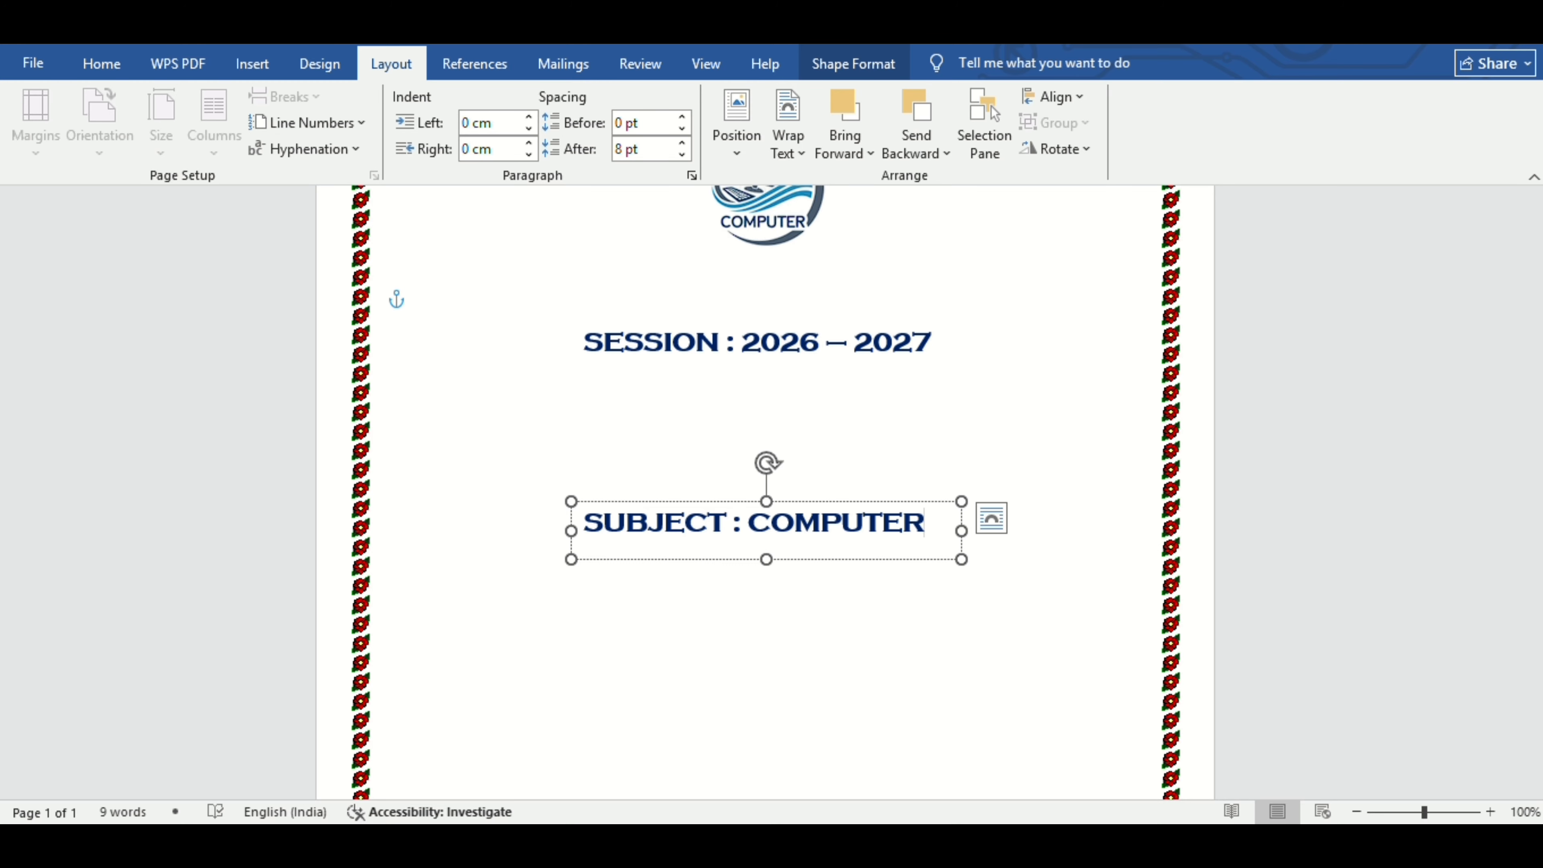
Format the SUBJECT : COMPUTER text as green Aparajita at 24 pt.
{"action": "left_click_drag", "start_coordinate": [586, 522], "coordinate": [904, 556]}
{"action": "left_click", "coordinate": [109, 69]}
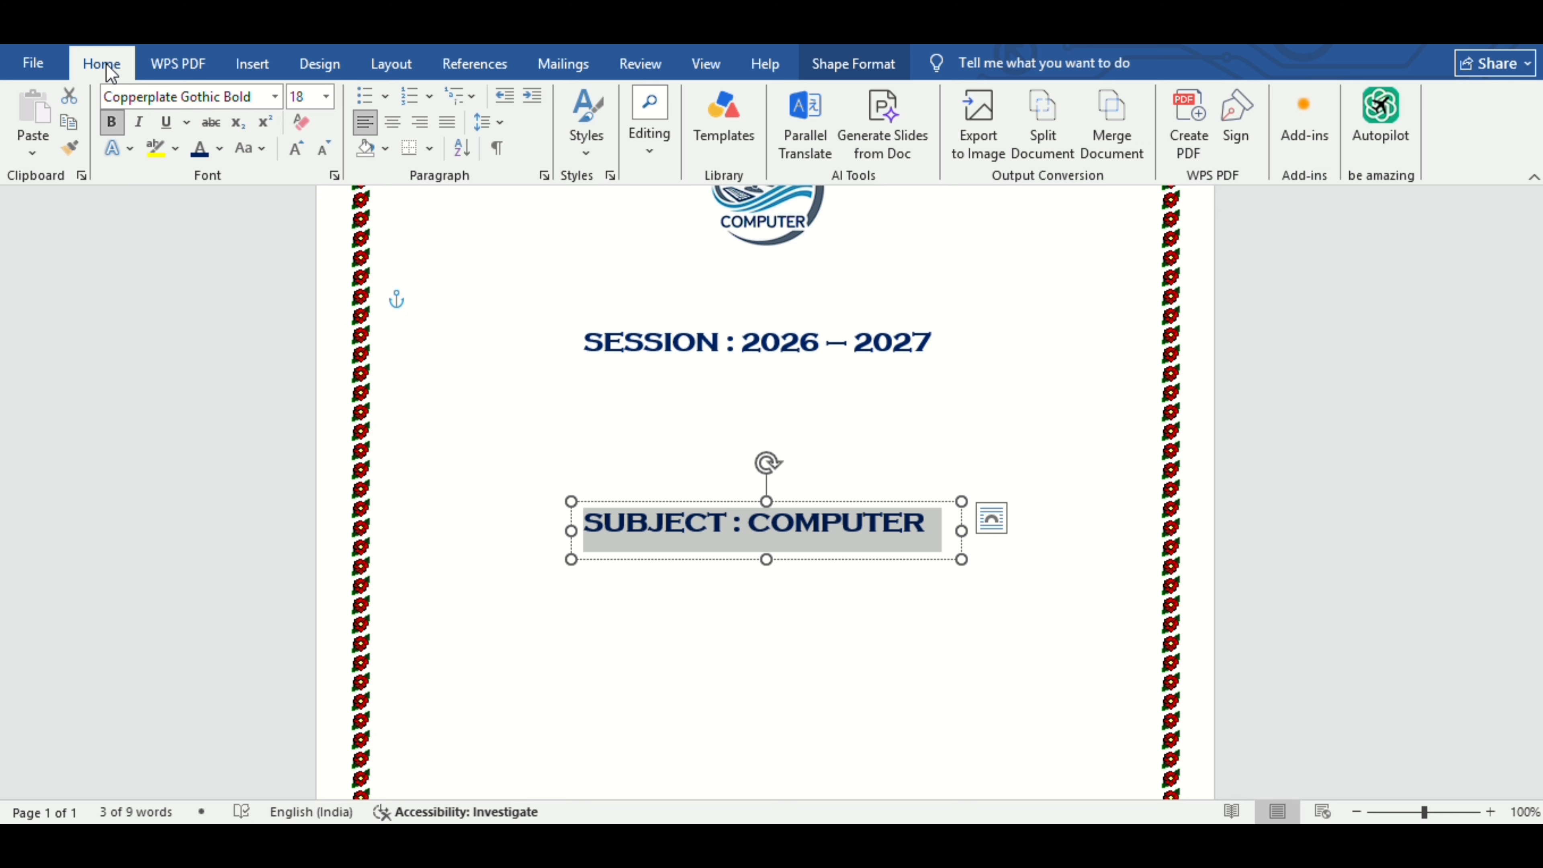
{"action": "left_click", "coordinate": [274, 97]}
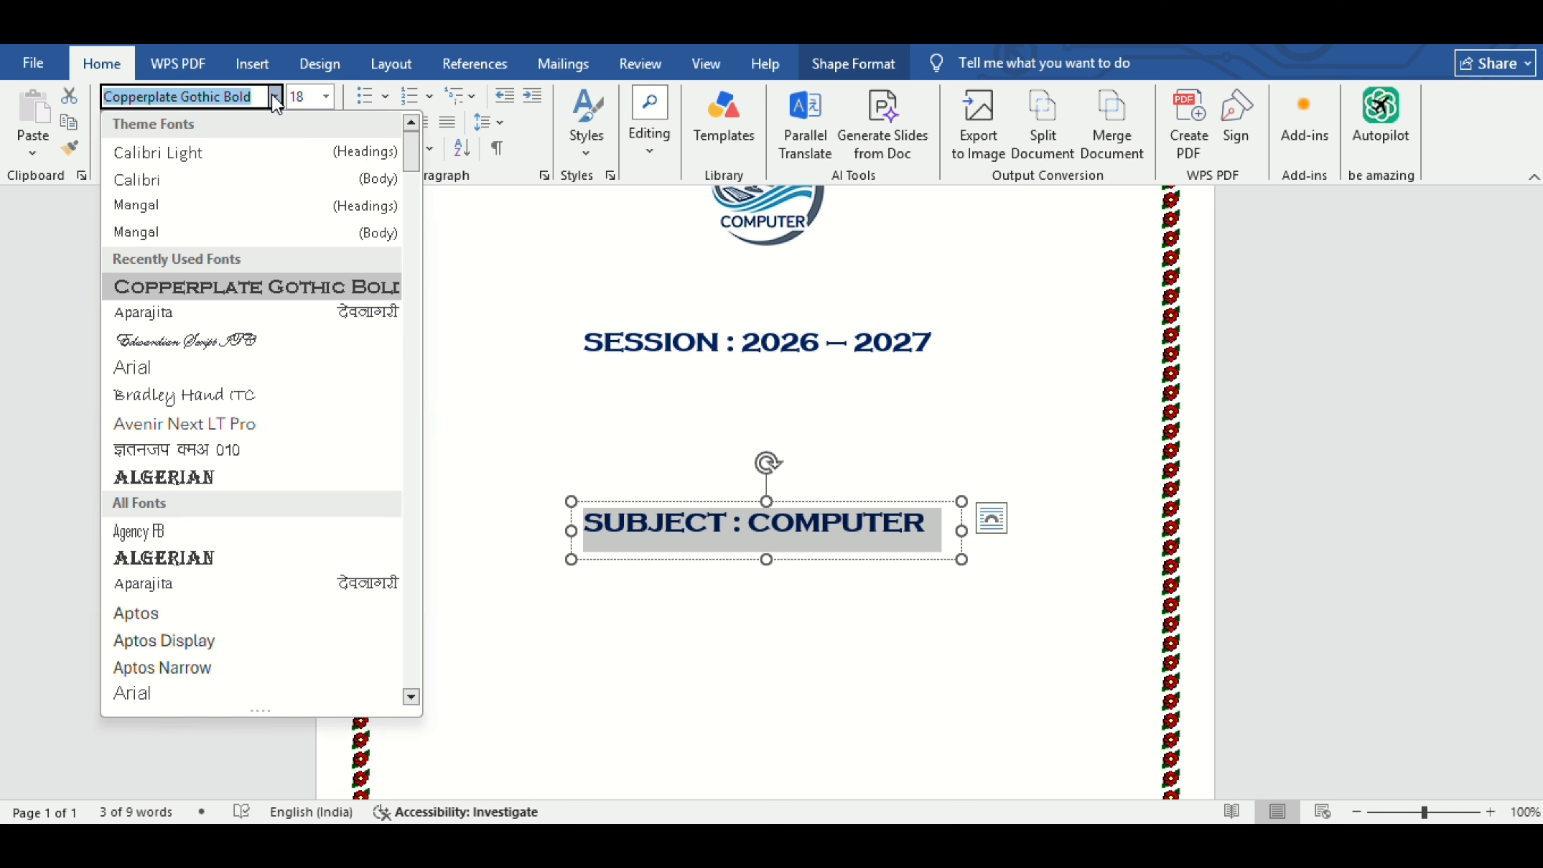
{"action": "left_click", "coordinate": [287, 312]}
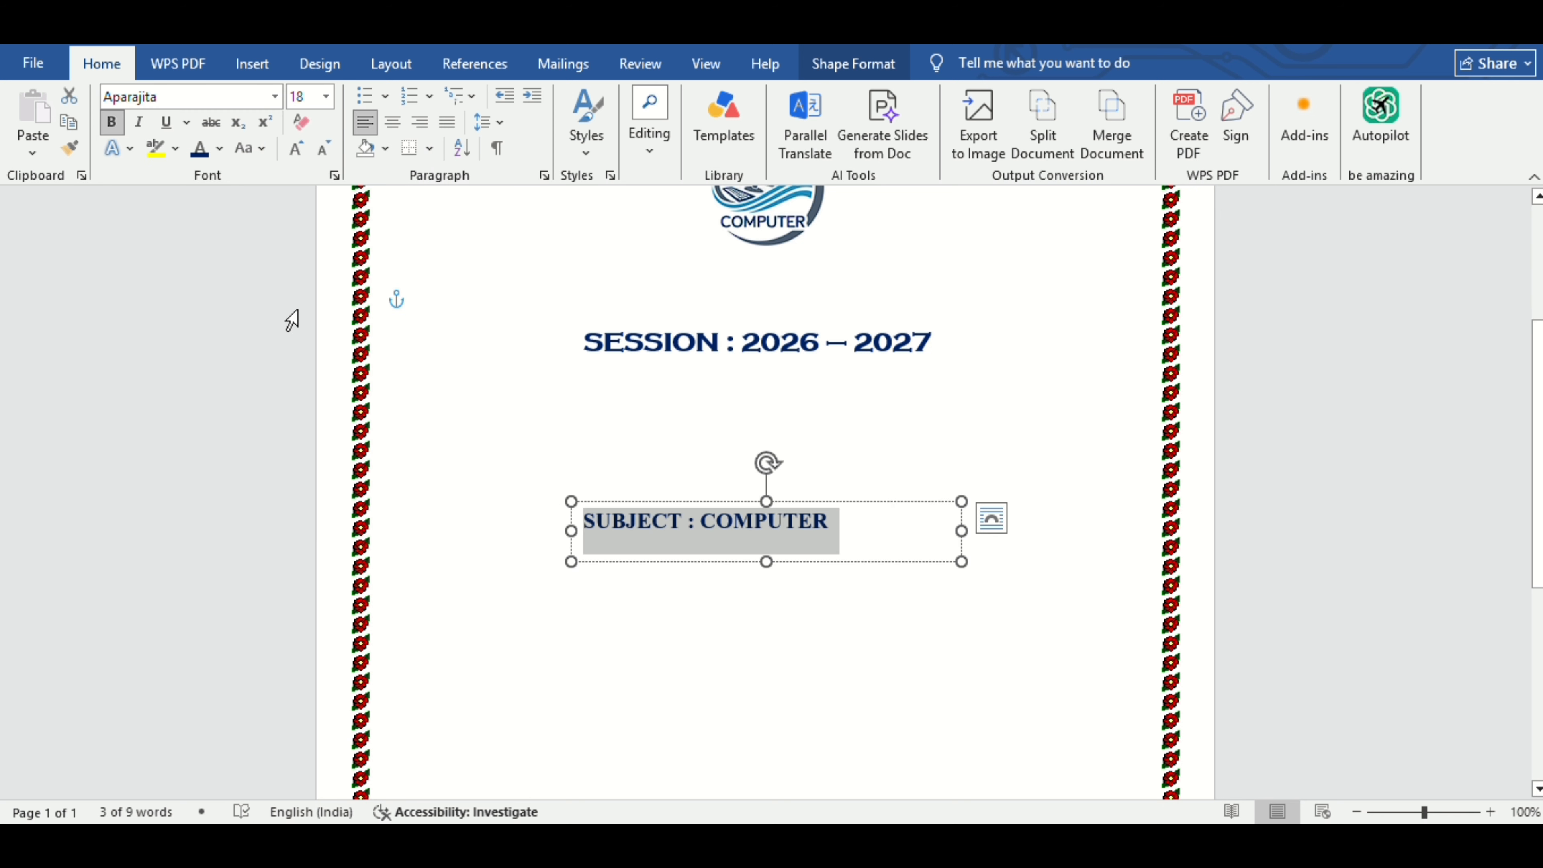
{"action": "left_click", "coordinate": [221, 150]}
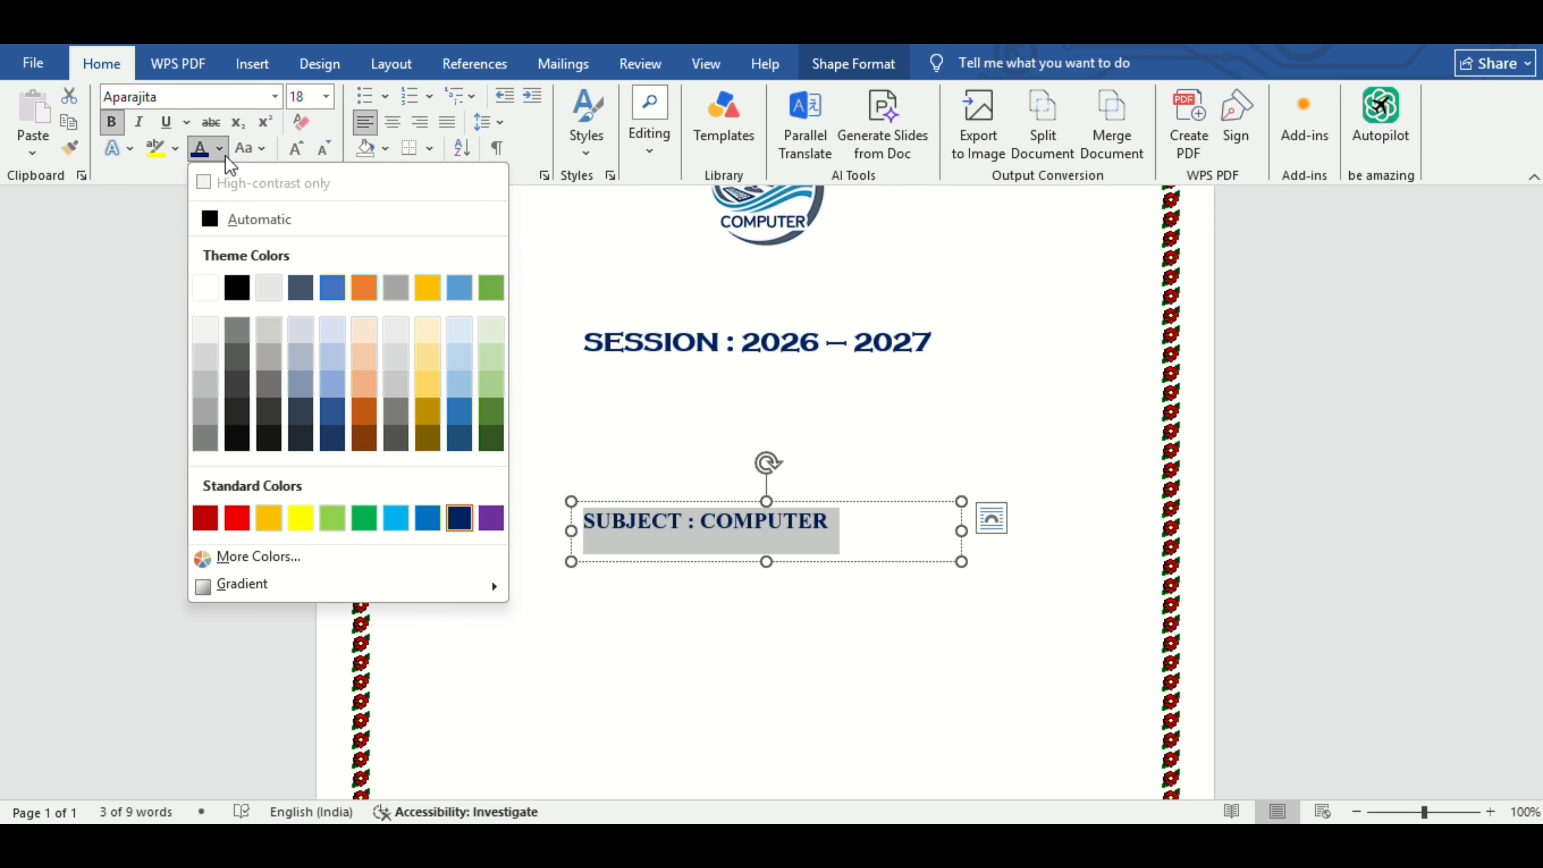
{"action": "left_click", "coordinate": [365, 524]}
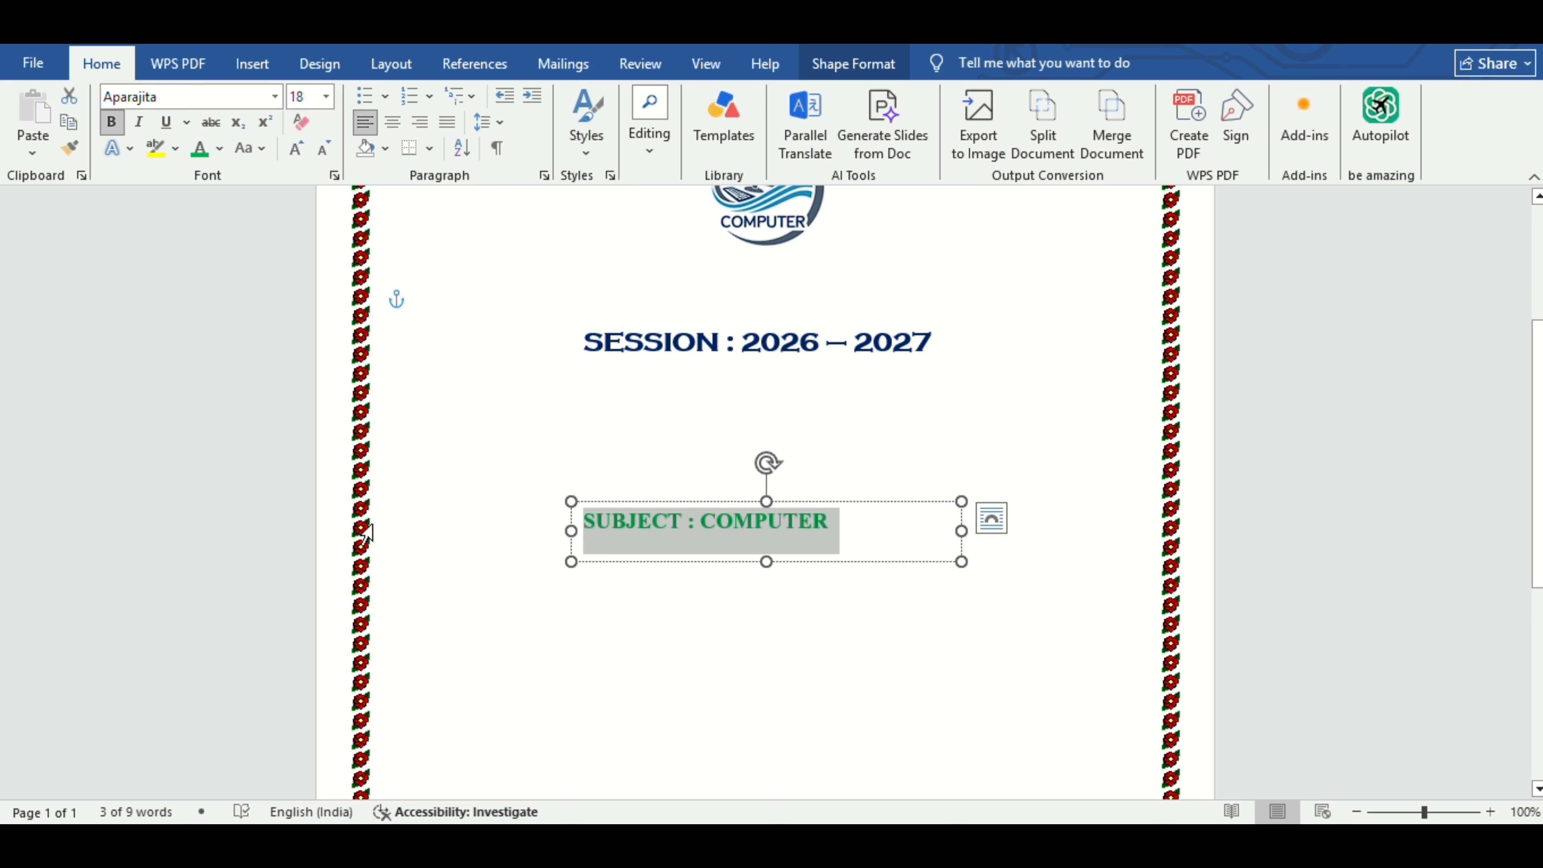
{"action": "left_click", "coordinate": [303, 149]}
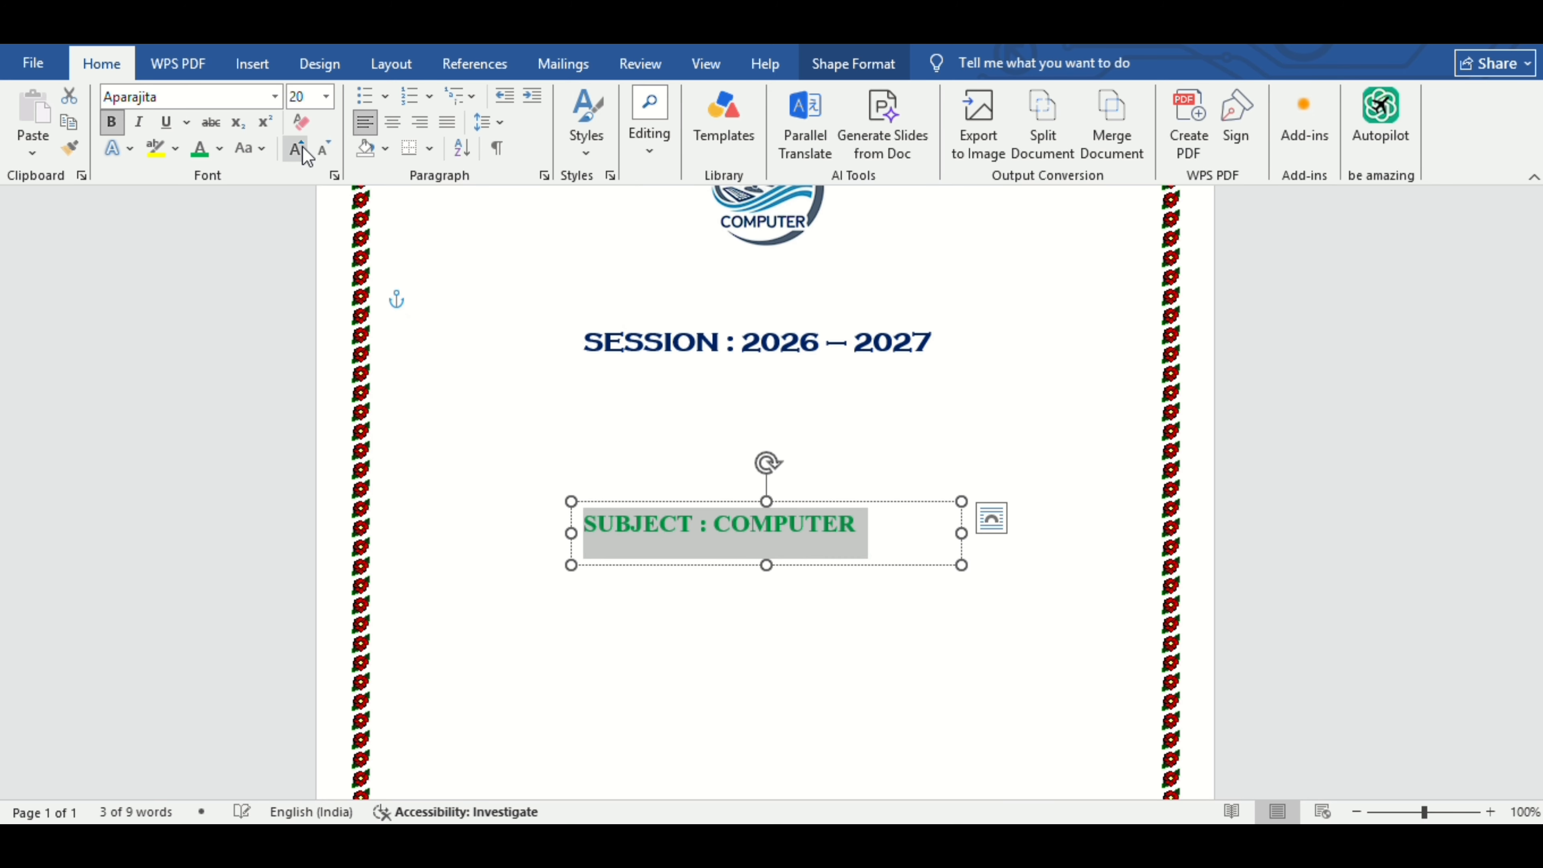
{"action": "left_click", "coordinate": [303, 148]}
{"action": "left_click", "coordinate": [302, 149]}
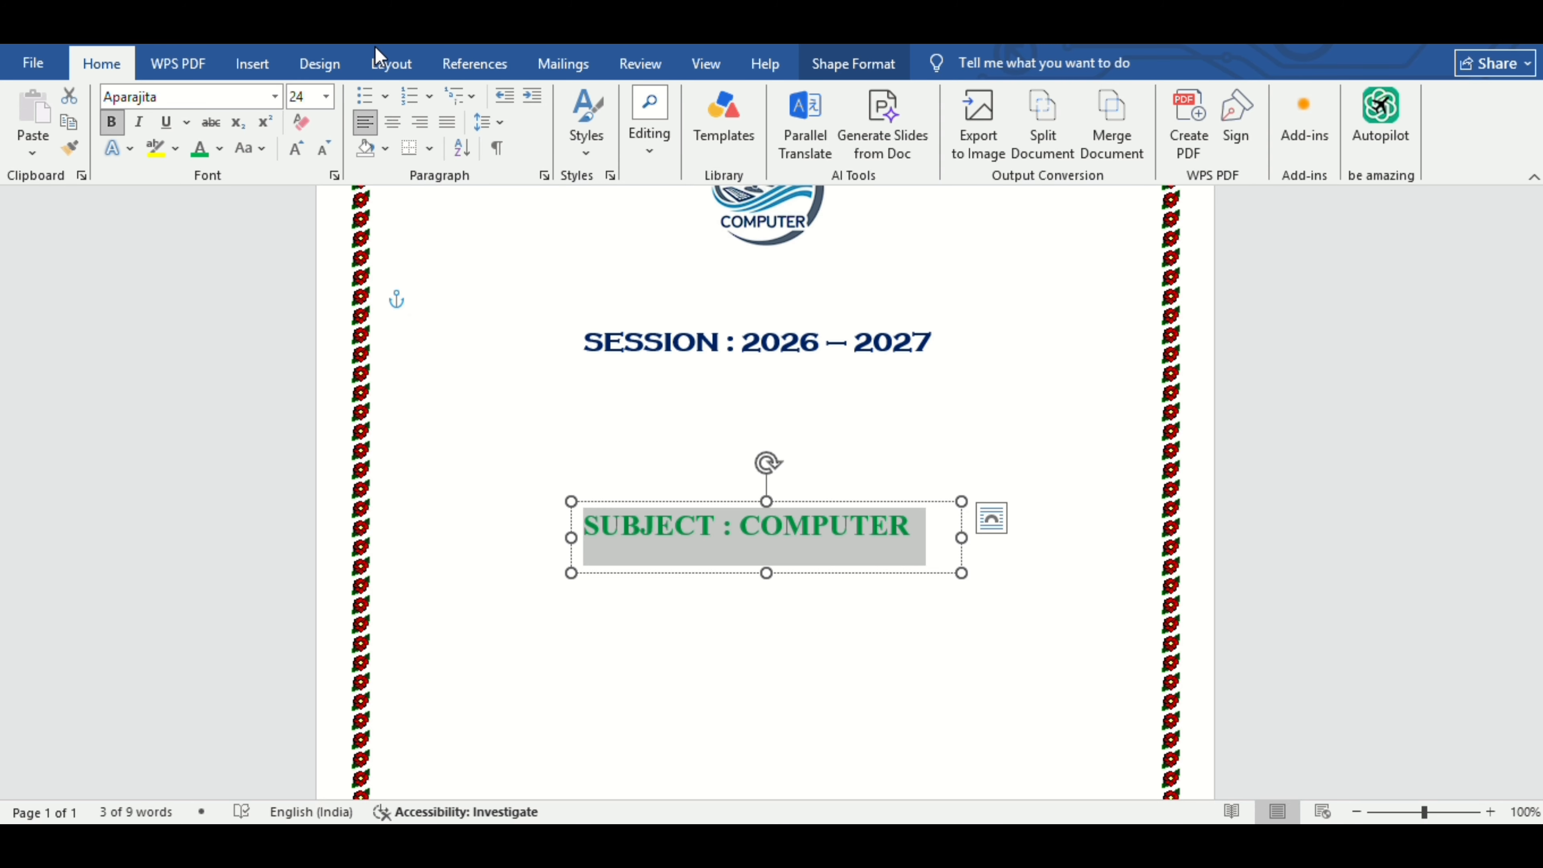
Shrink the subject text box to fit its text and centre it on the page.
{"action": "left_click", "coordinate": [380, 60]}
{"action": "left_click", "coordinate": [1032, 587]}
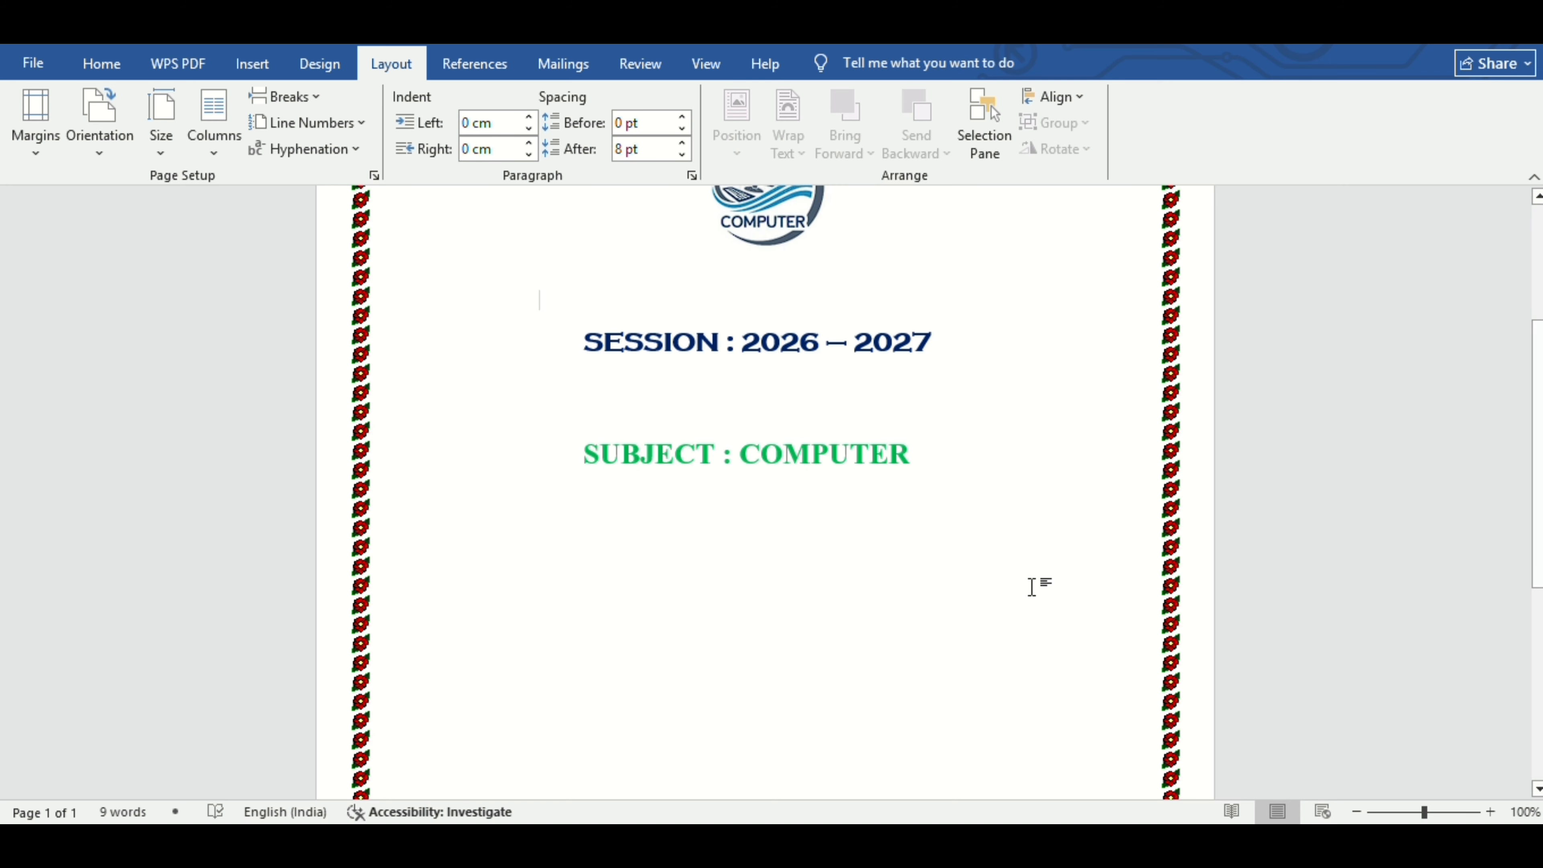
{"action": "left_click", "coordinate": [891, 463]}
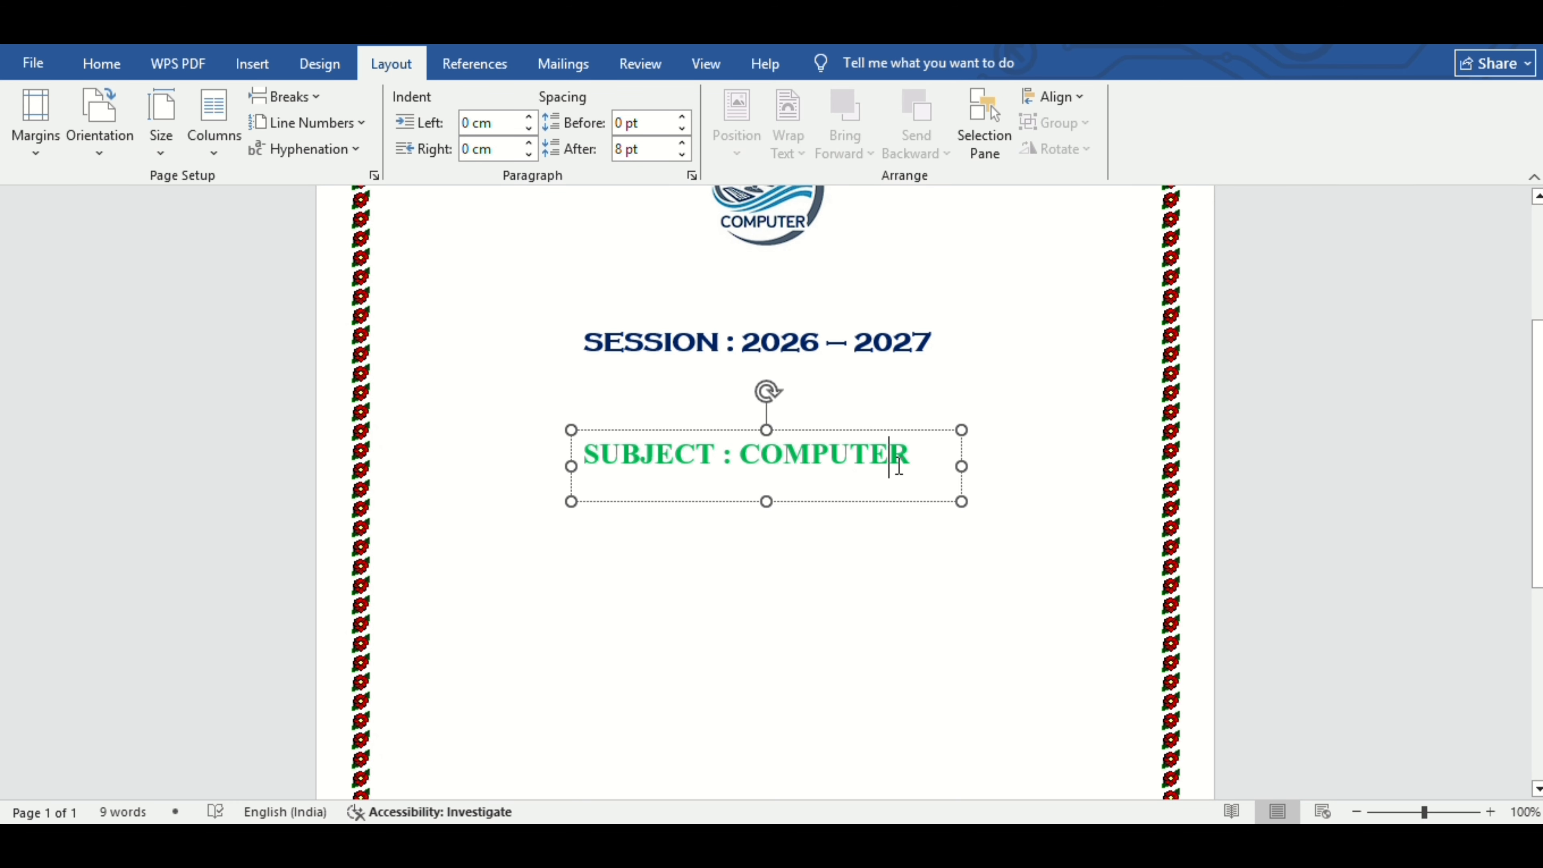
{"action": "mouse_move", "coordinate": [954, 500]}
{"action": "left_mouse_down"}
{"action": "mouse_move", "coordinate": [911, 475]}
{"action": "mouse_move", "coordinate": [933, 482]}
{"action": "left_mouse_up"}
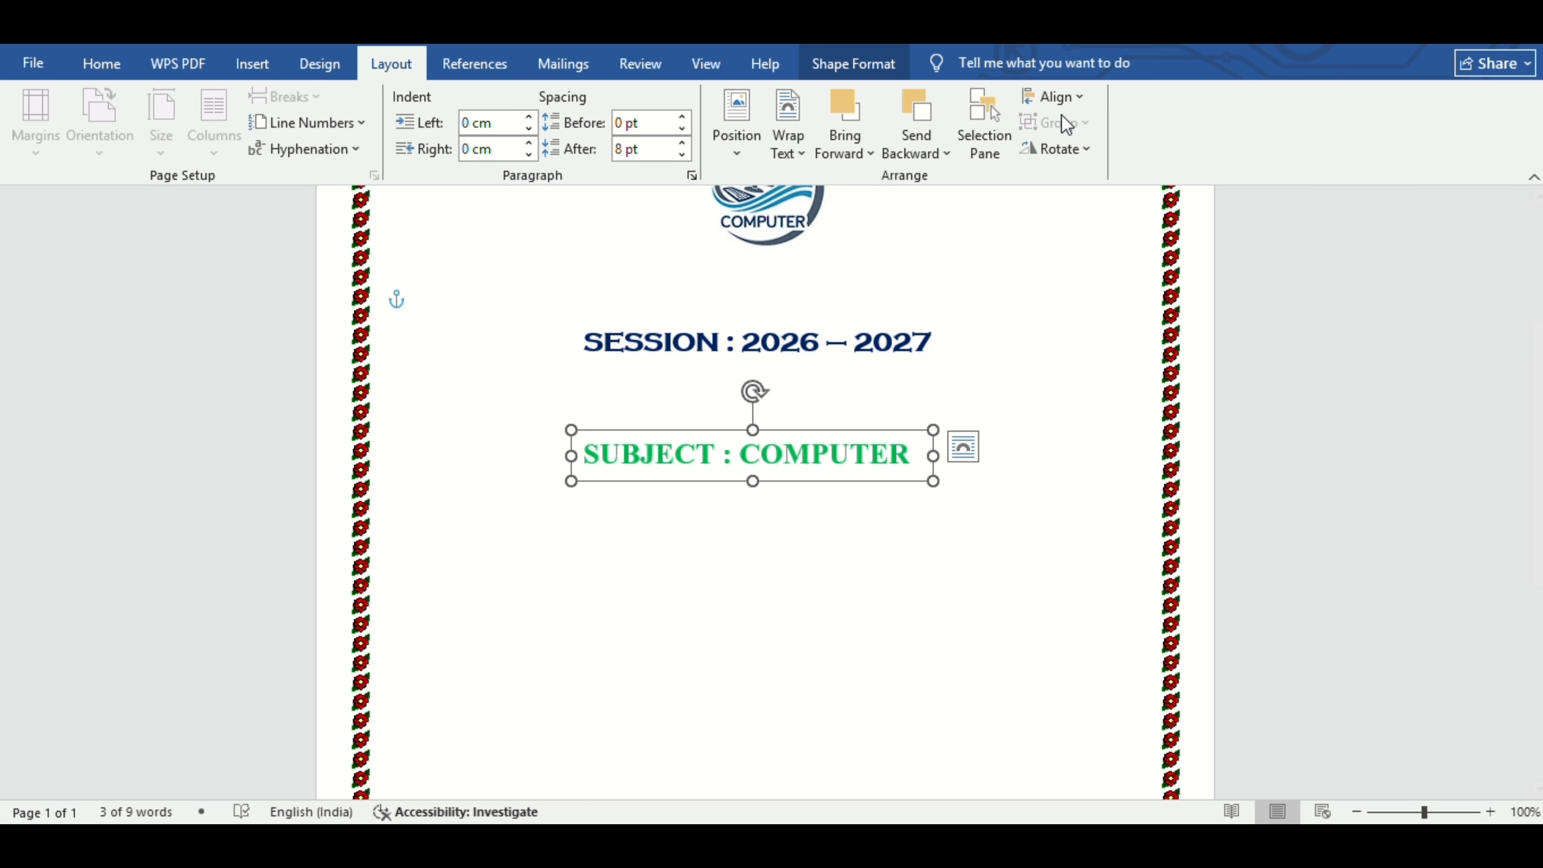
{"action": "left_click", "coordinate": [1069, 95]}
{"action": "left_click", "coordinate": [1074, 151]}
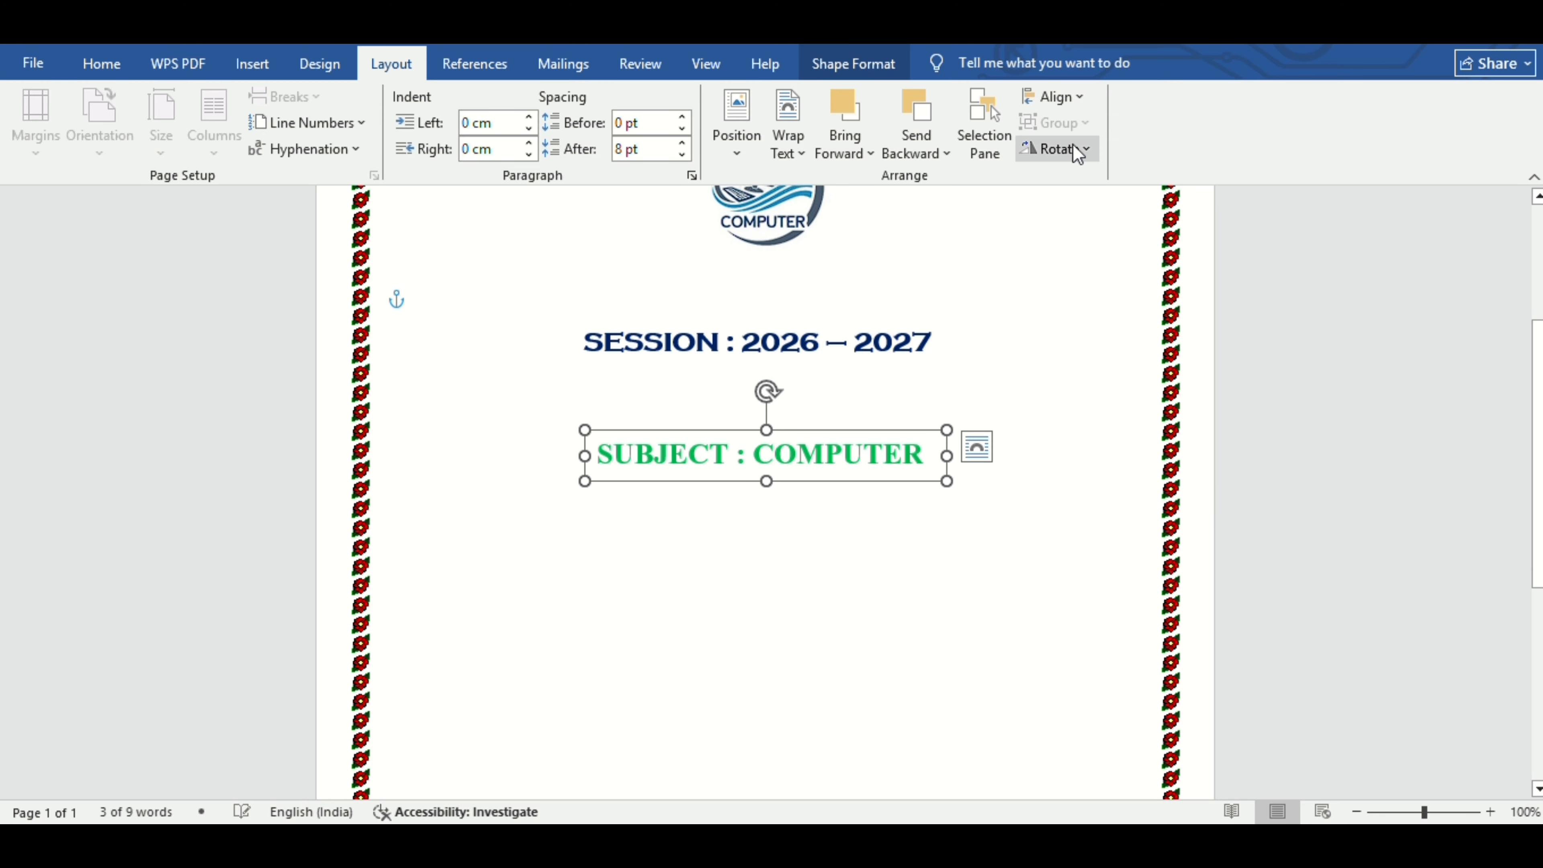
{"action": "left_click", "coordinate": [858, 570]}
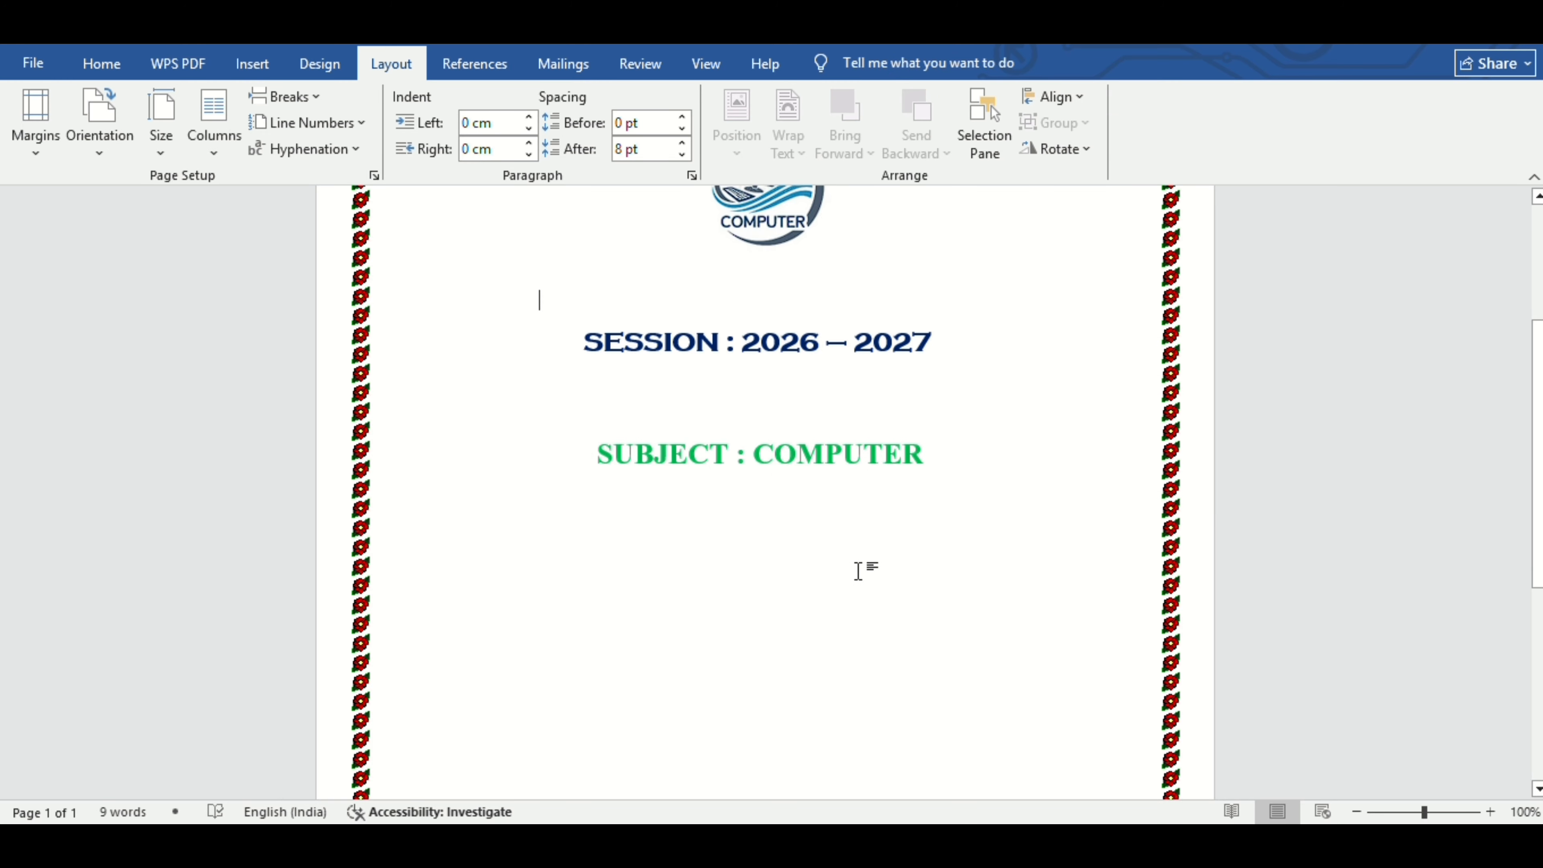
Duplicate the subject text box with Ctrl+D and move the copy below it.
{"action": "left_click", "coordinate": [859, 459]}
{"action": "left_click", "coordinate": [870, 481]}
{"action": "key", "text": "ctrl+d"}
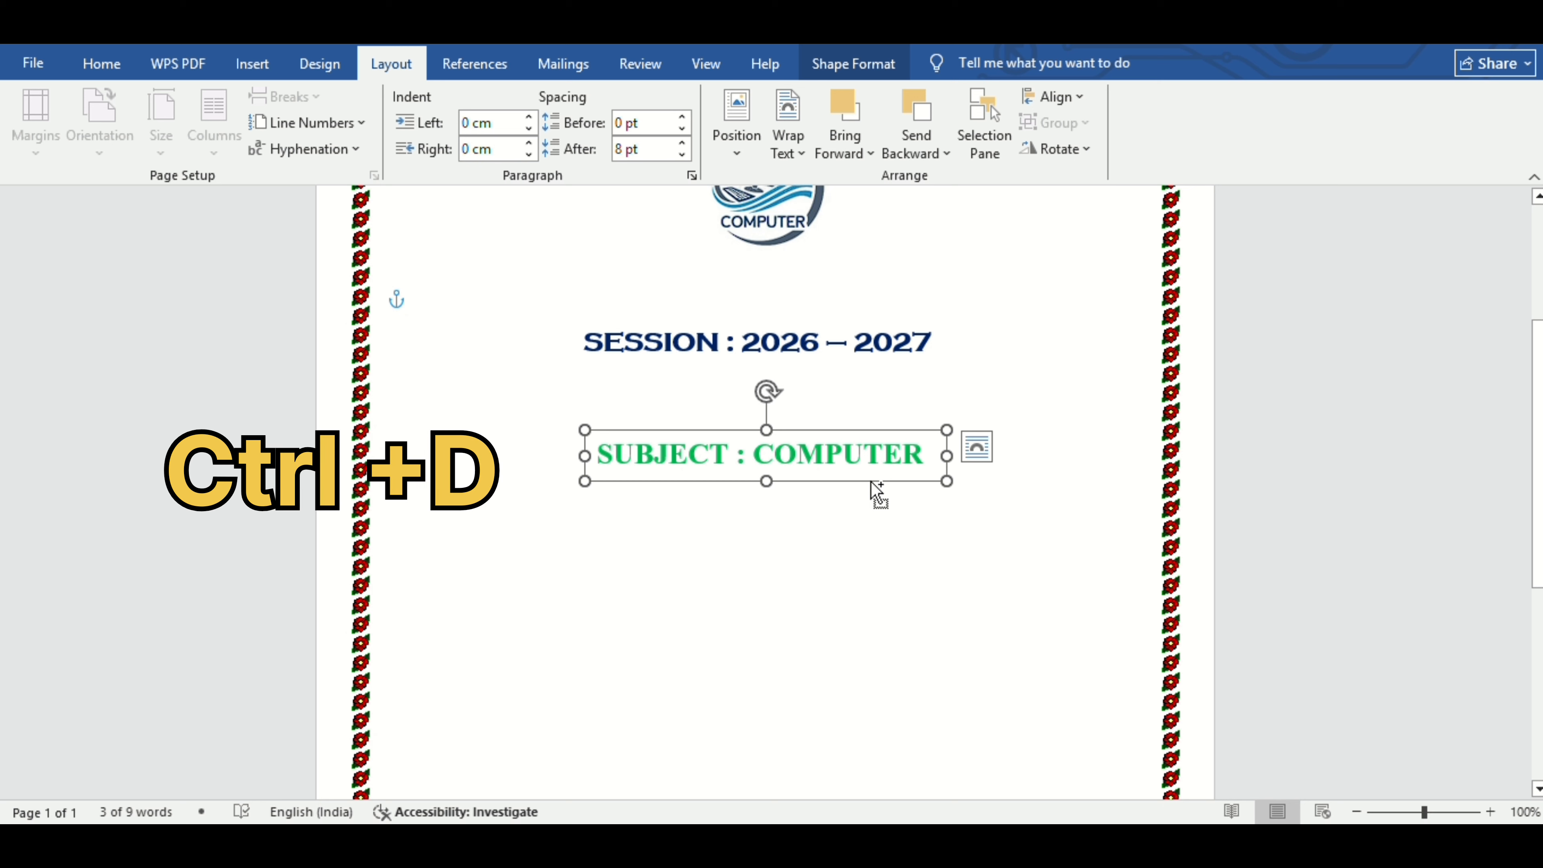
{"action": "key", "text": "ctrl+d"}
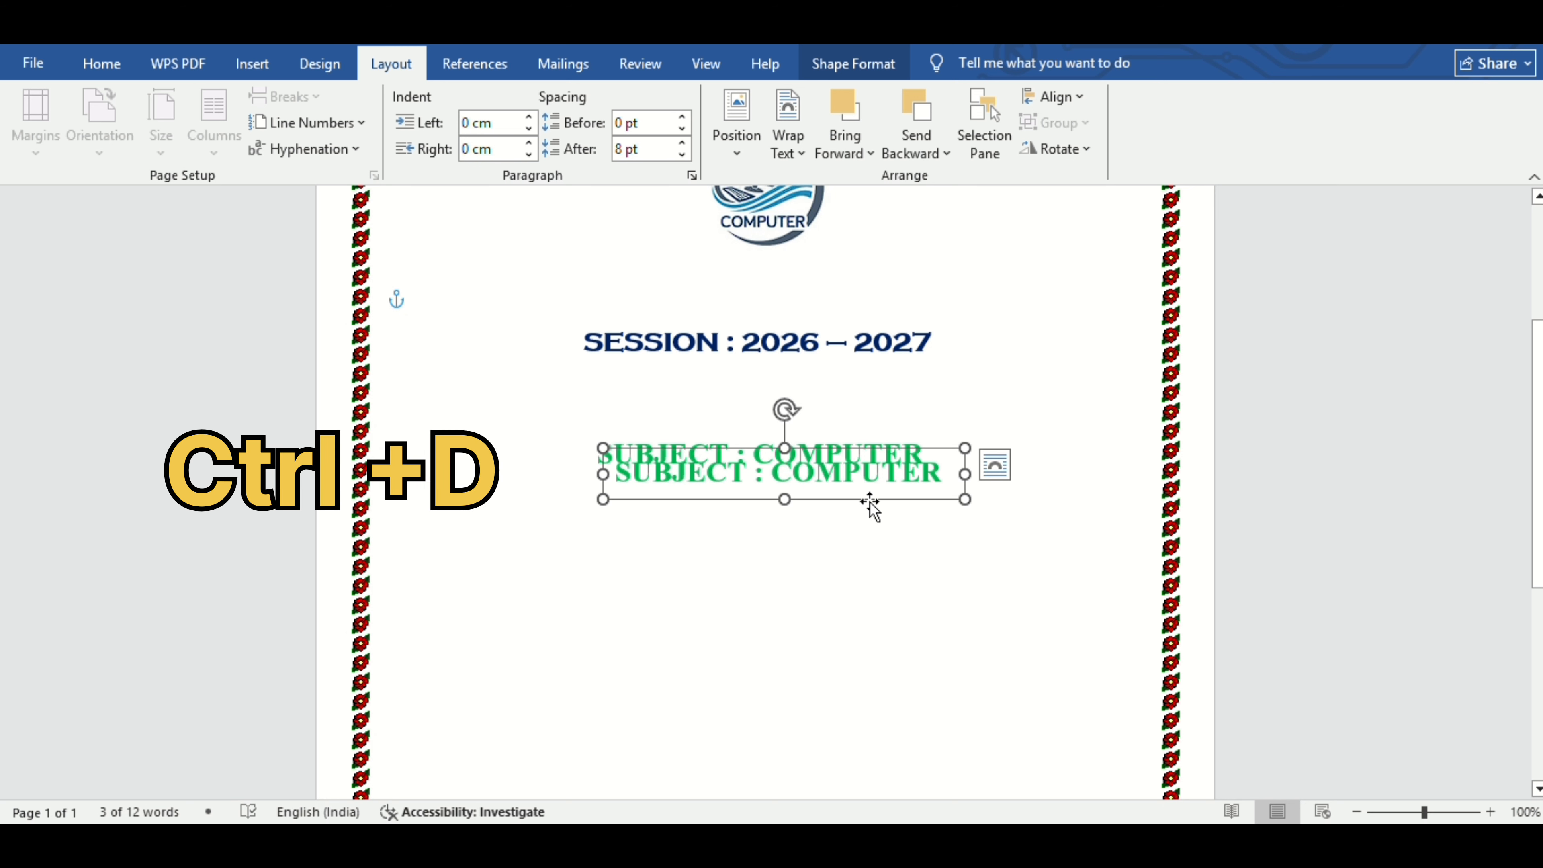
{"action": "left_click_drag", "start_coordinate": [870, 503], "coordinate": [843, 604]}
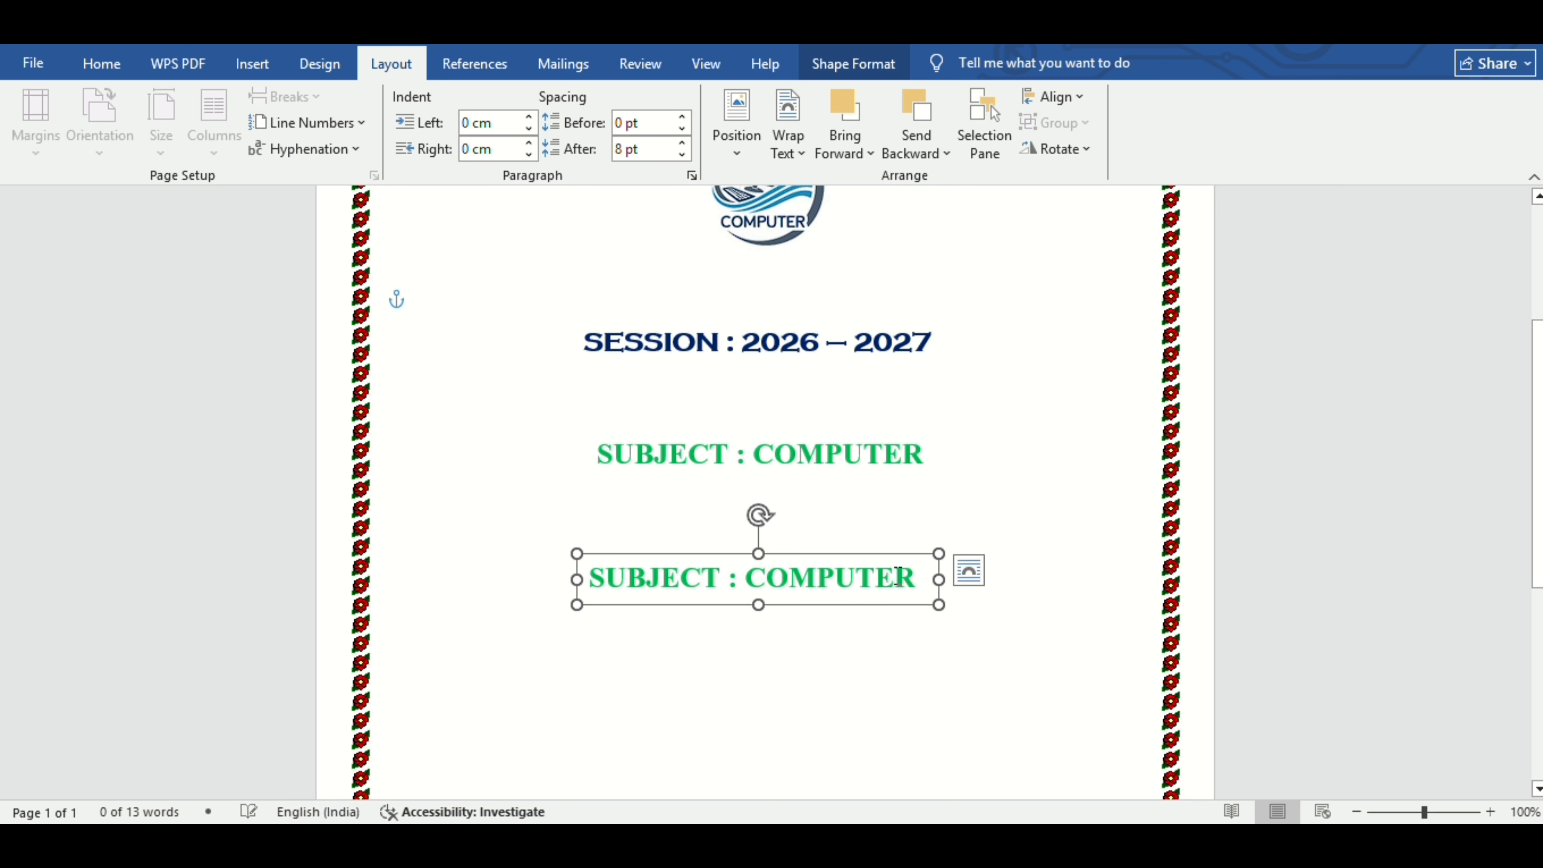
Replace the copy's text with underlined 'SUBMITED BY'.
{"action": "left_click", "coordinate": [921, 577]}
{"action": "key", "text": "BackSpace"}
{"action": "key", "text": "BackSpace"}
{"action": "key", "text": "BackSpace"}
{"action": "key", "text": "BackSpace"}
{"action": "key", "text": "BackSpace"}
{"action": "key", "text": "BackSpace"}
{"action": "key", "text": "BackSpace"}
{"action": "key", "text": "BackSpace"}
{"action": "key", "text": "BackSpace"}
{"action": "key", "text": "BackSpace"}
{"action": "key", "text": "BackSpace"}
{"action": "key", "text": "BackSpace"}
{"action": "key", "text": "BackSpace"}
{"action": "key", "text": "BackSpace"}
{"action": "key", "text": "BackSpace"}
{"action": "key", "text": "BackSpace"}
{"action": "key", "text": "BackSpace"}
{"action": "key", "text": "BackSpace"}
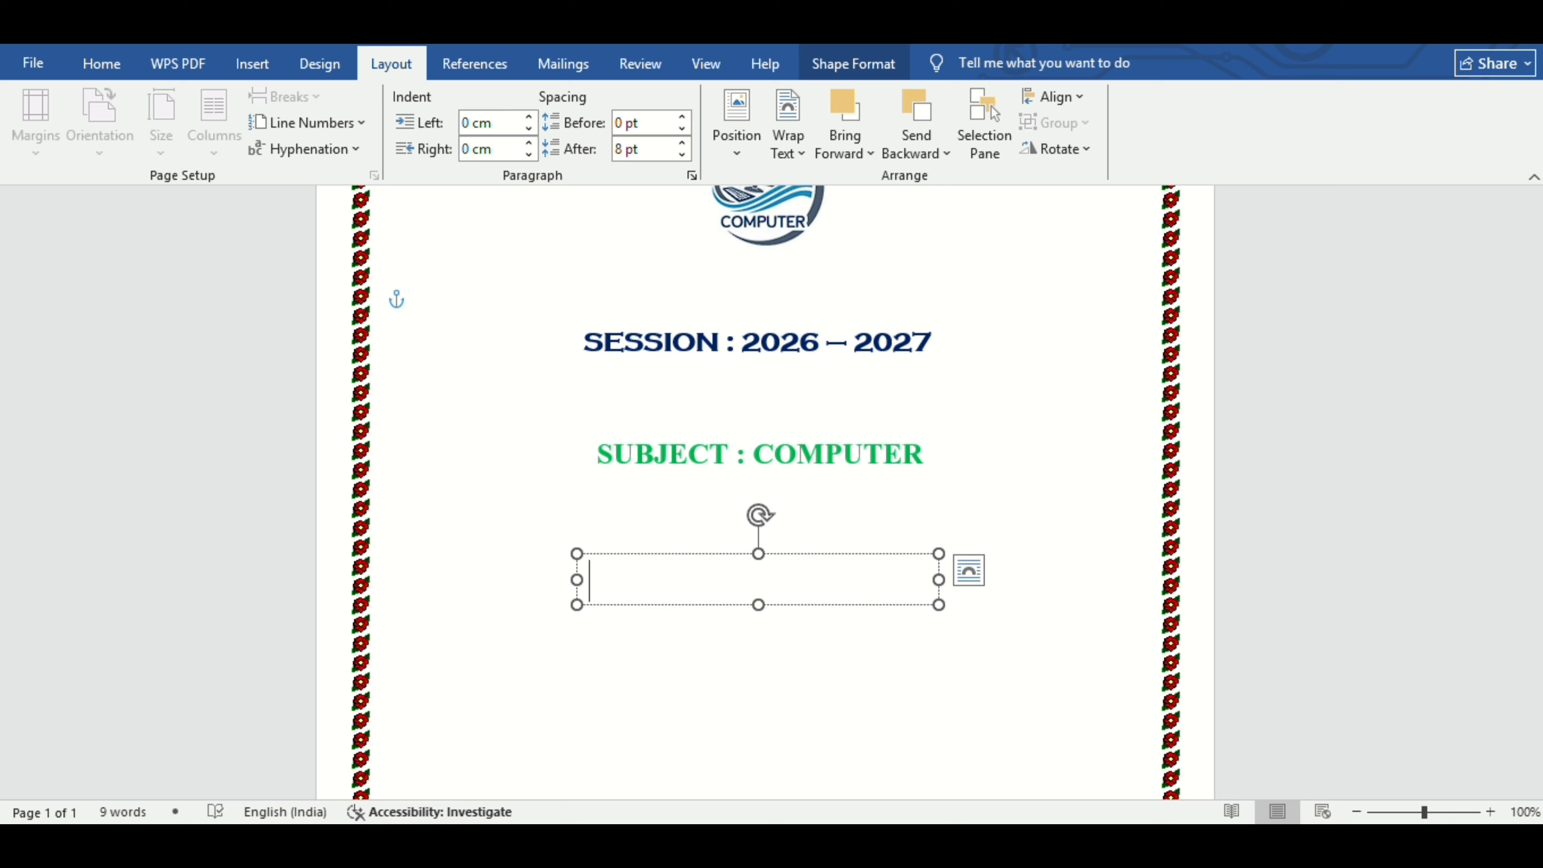
{"action": "type", "text": "SUBMITED"}
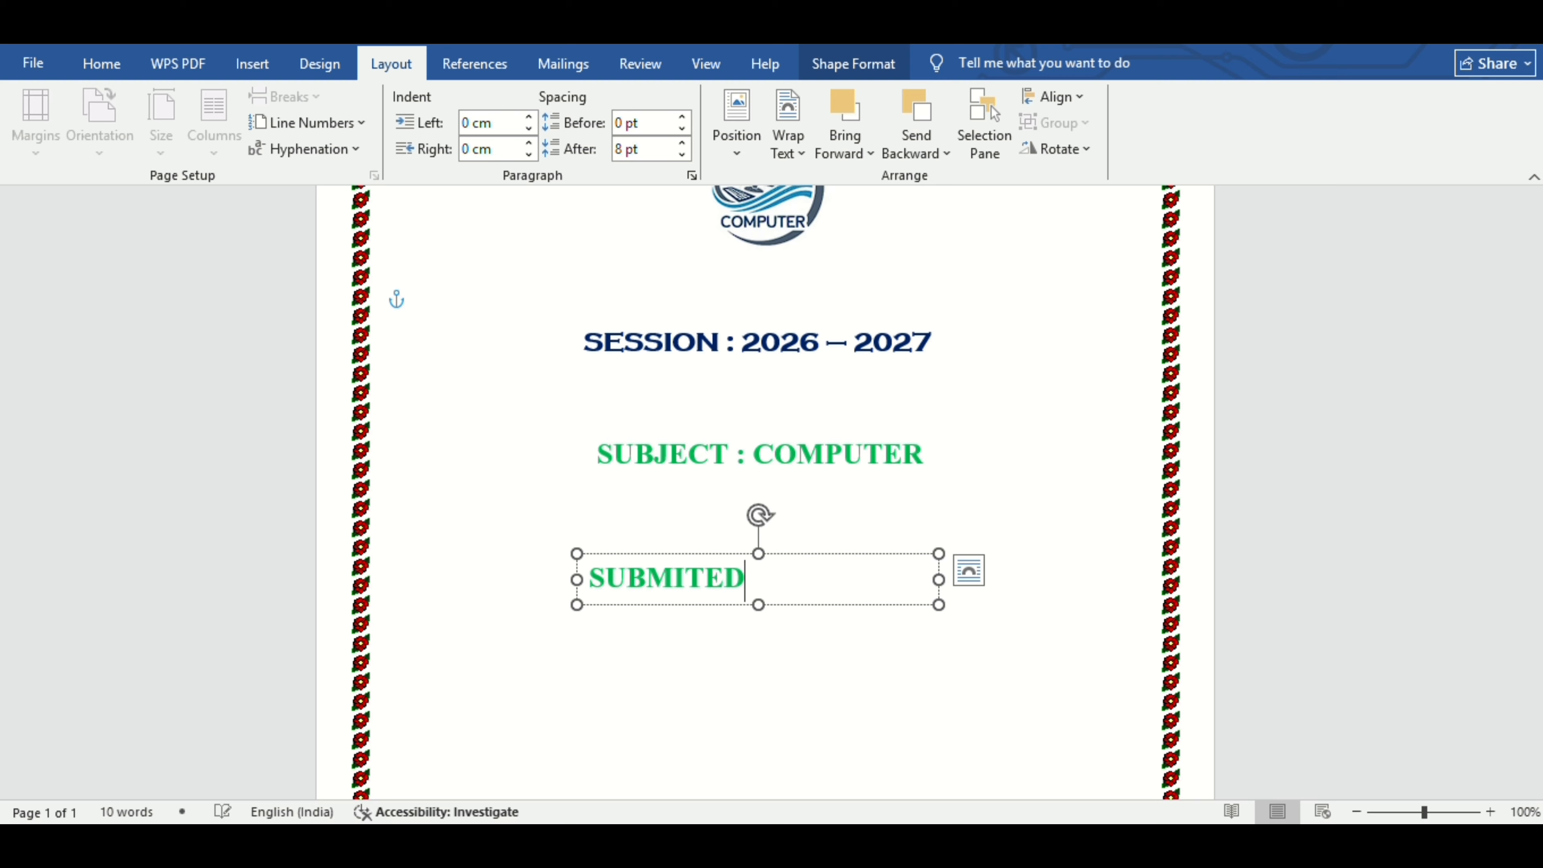
{"action": "type", "text": " BY"}
{"action": "triple_click", "coordinate": [918, 577]}
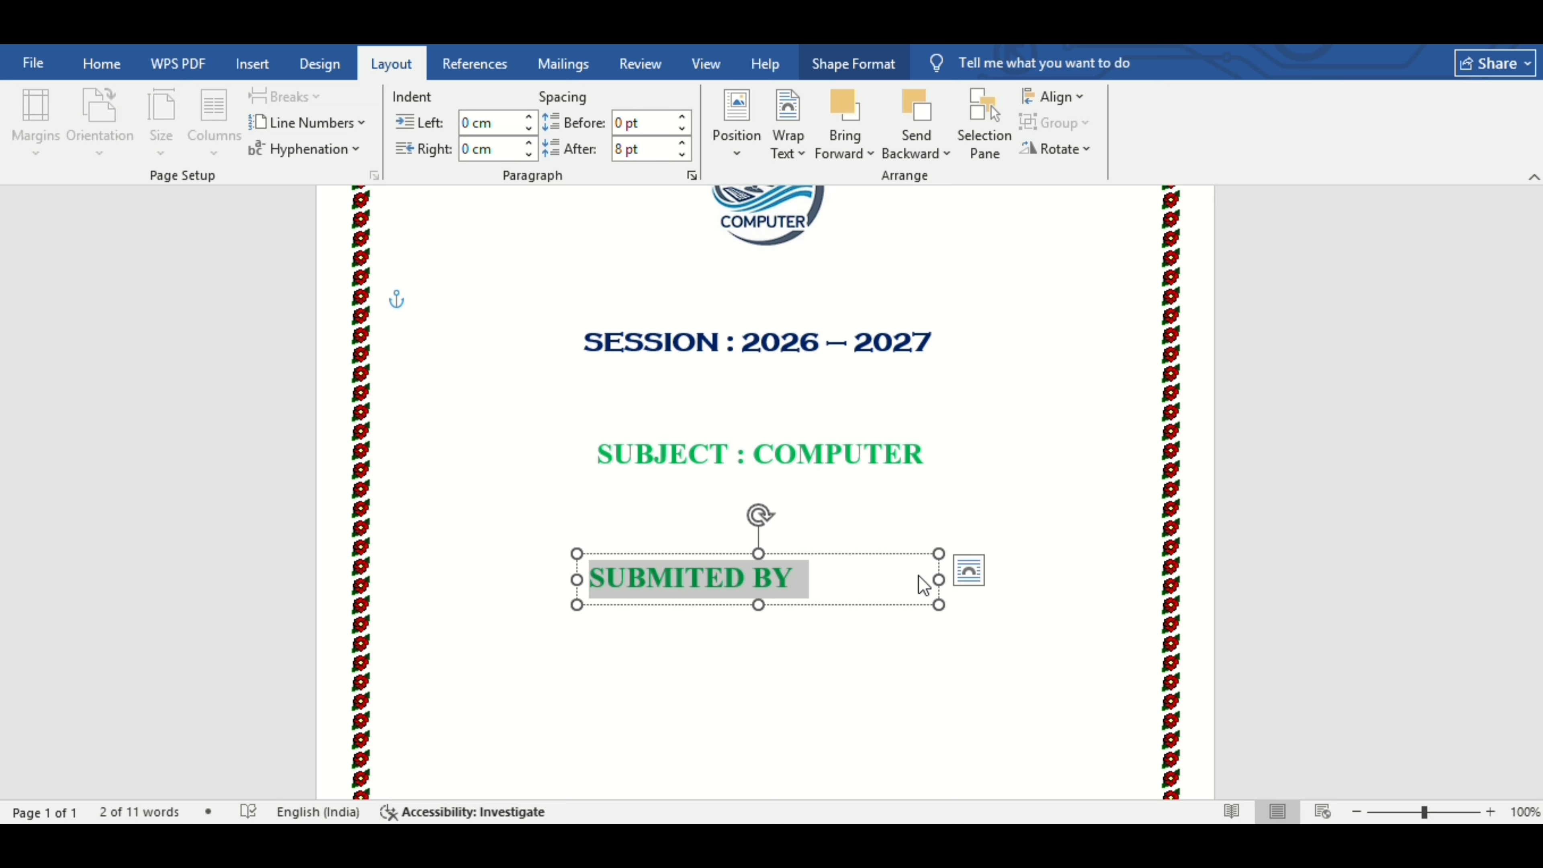
{"action": "key", "text": "ctrl+u"}
Change the SUBMITED BY text colour to red.
{"action": "left_click", "coordinate": [115, 48]}
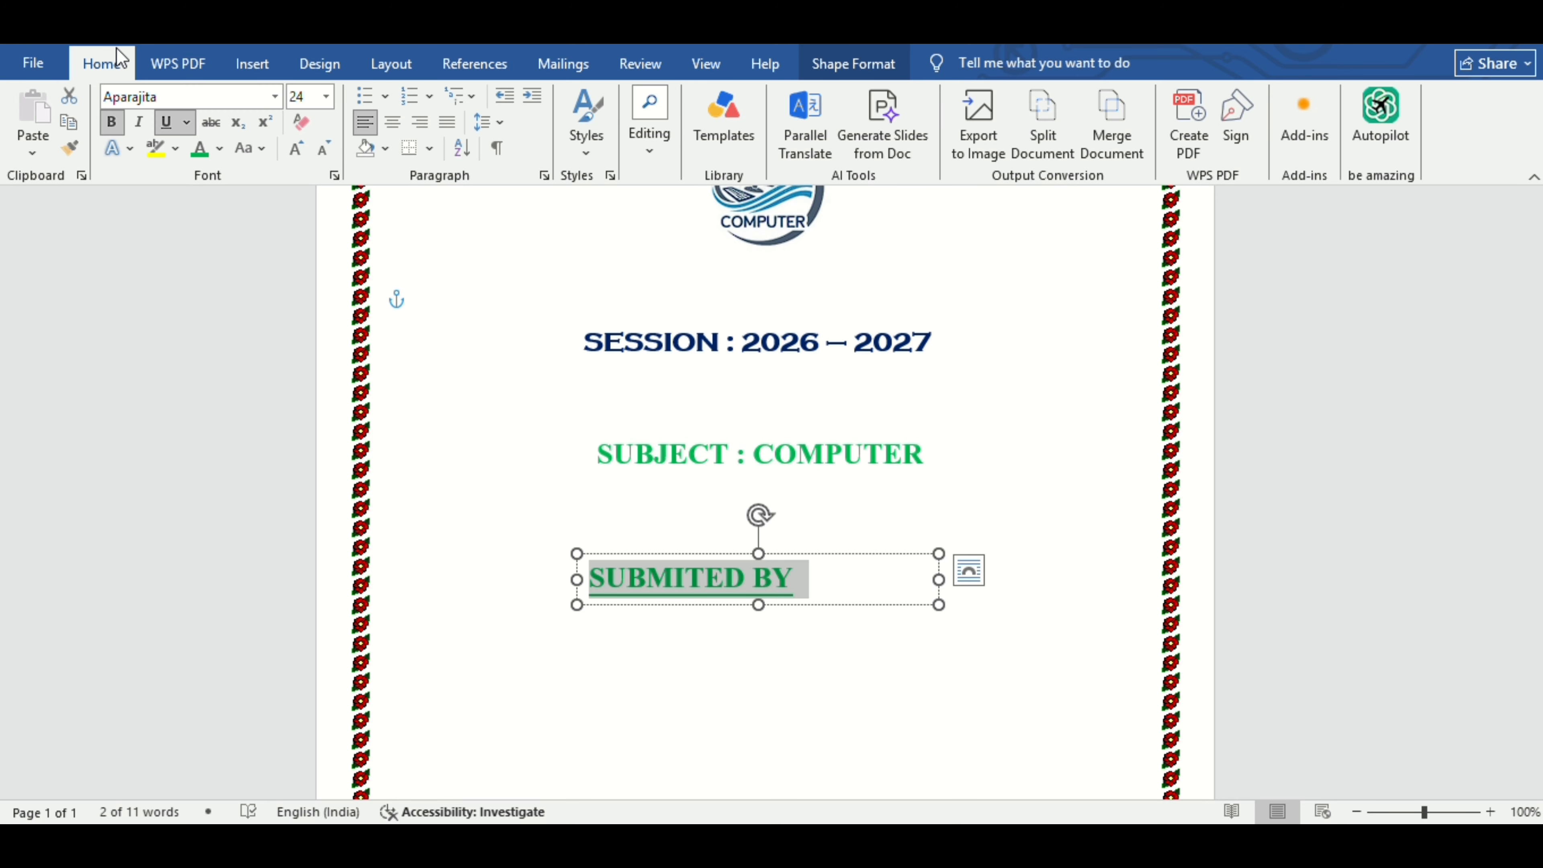
{"action": "left_click", "coordinate": [219, 148]}
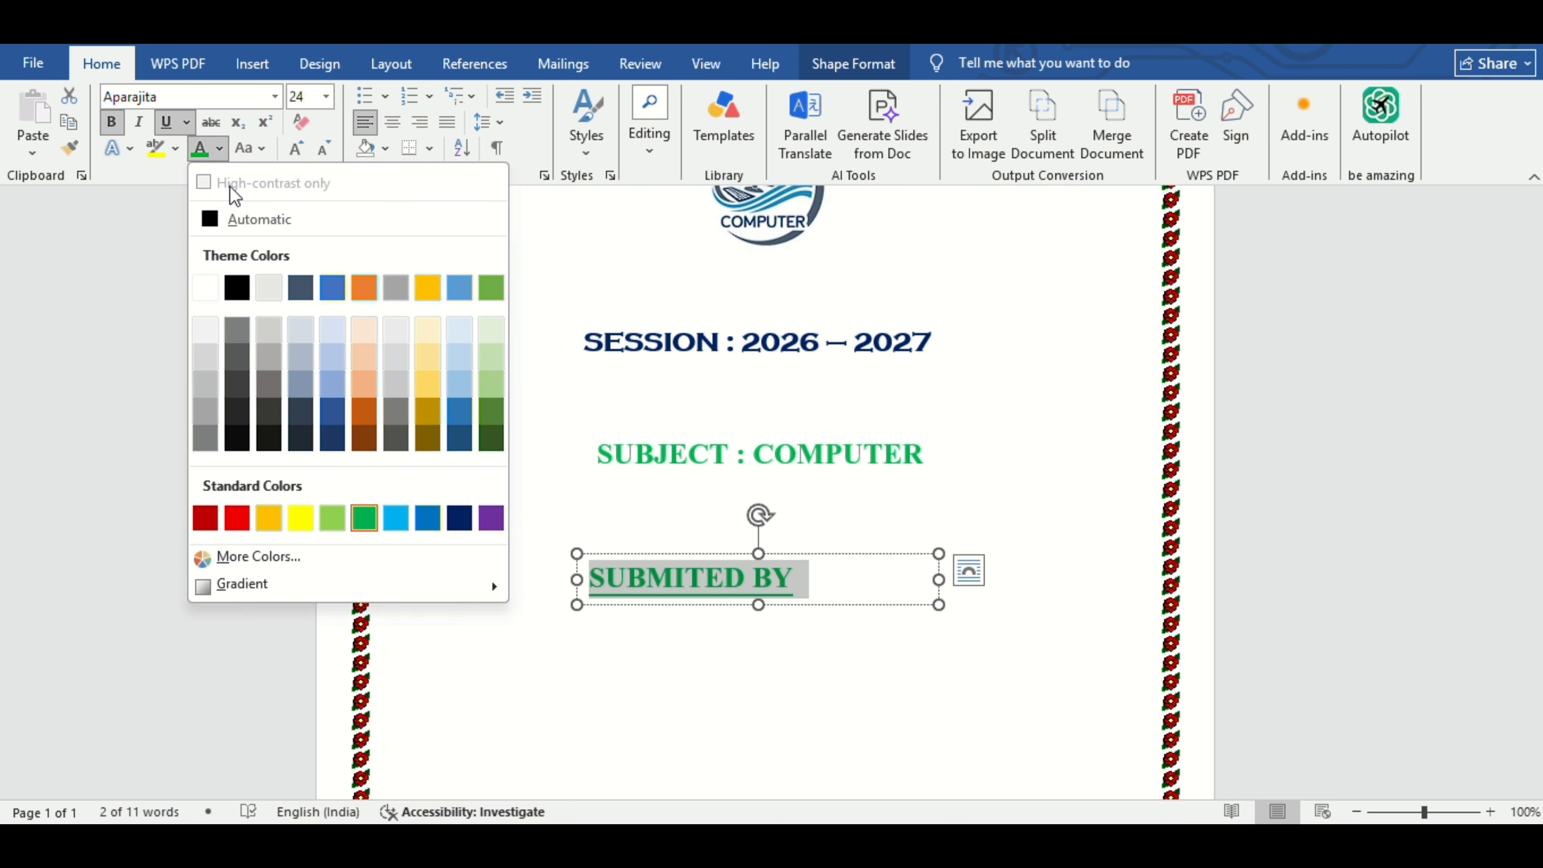
{"action": "left_click", "coordinate": [243, 523]}
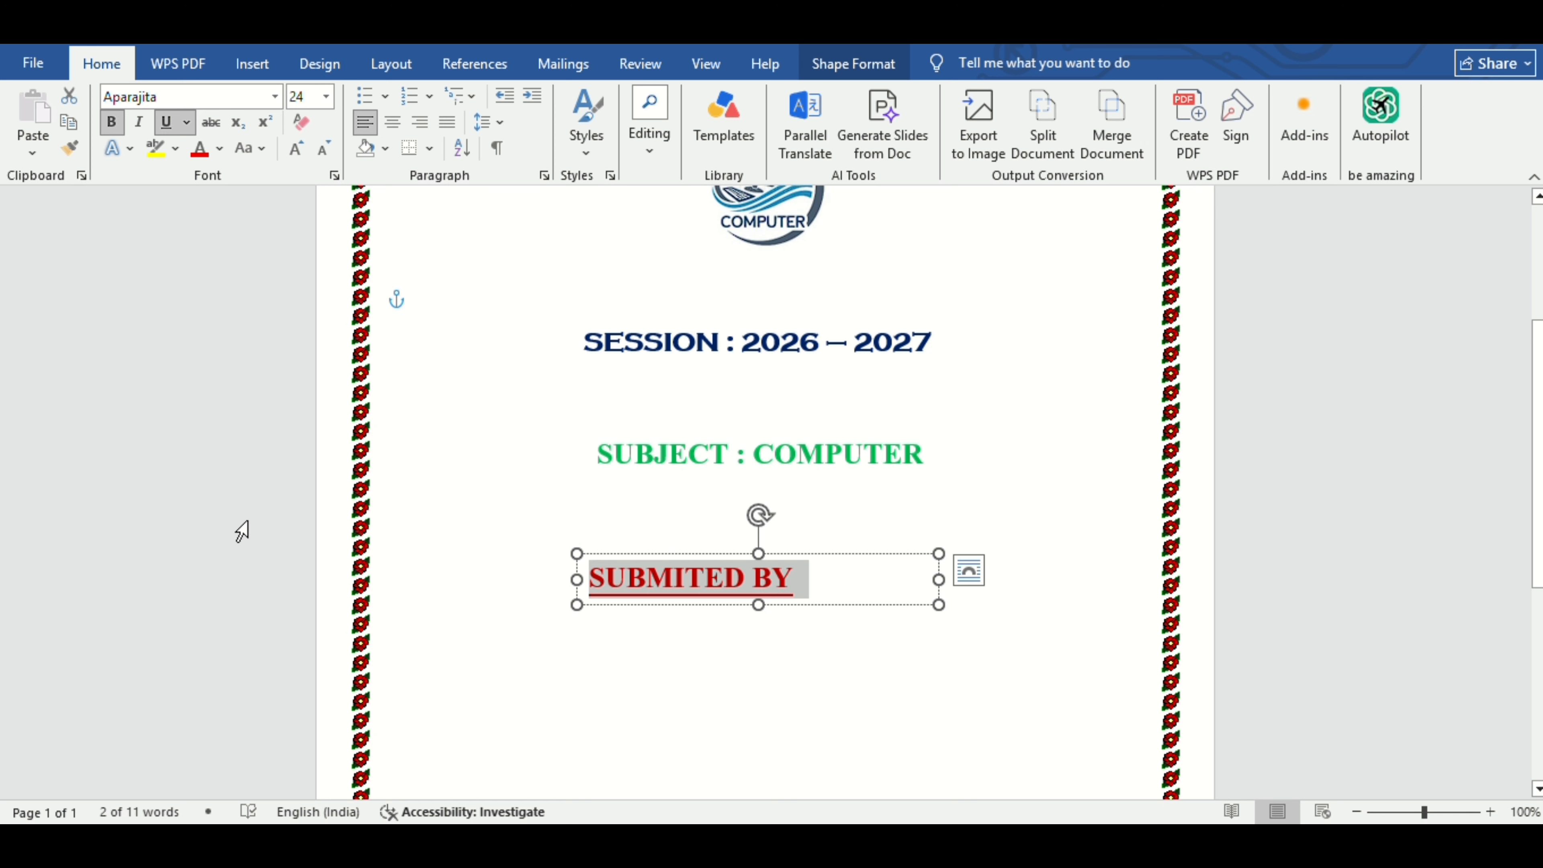
Narrow the SUBMITED BY box to fit its text and centre it horizontally.
{"action": "left_click_drag", "start_coordinate": [930, 606], "coordinate": [811, 606]}
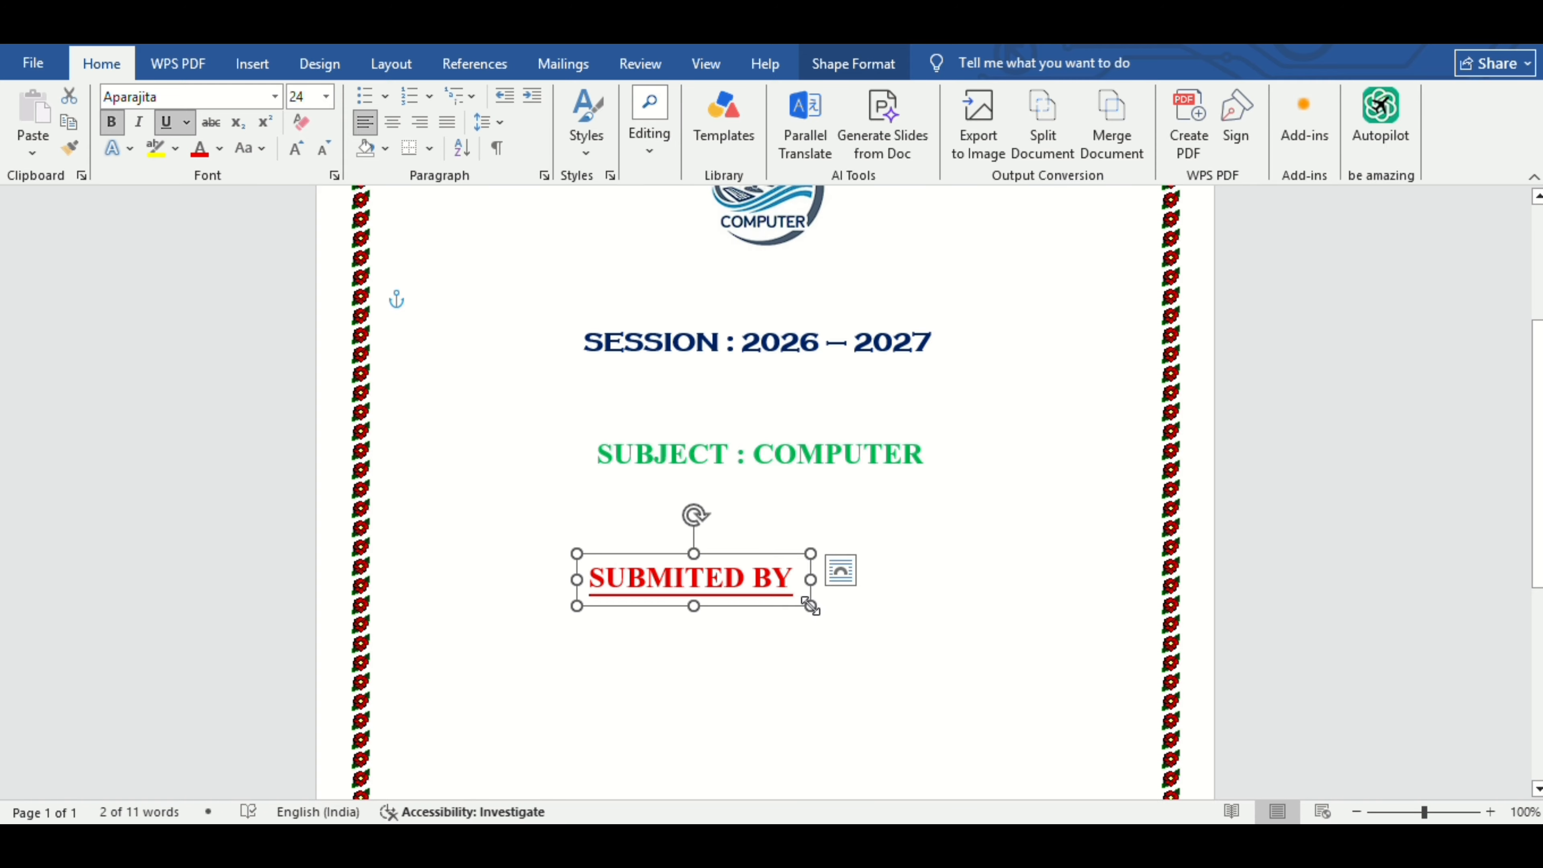
{"action": "left_click", "coordinate": [409, 71]}
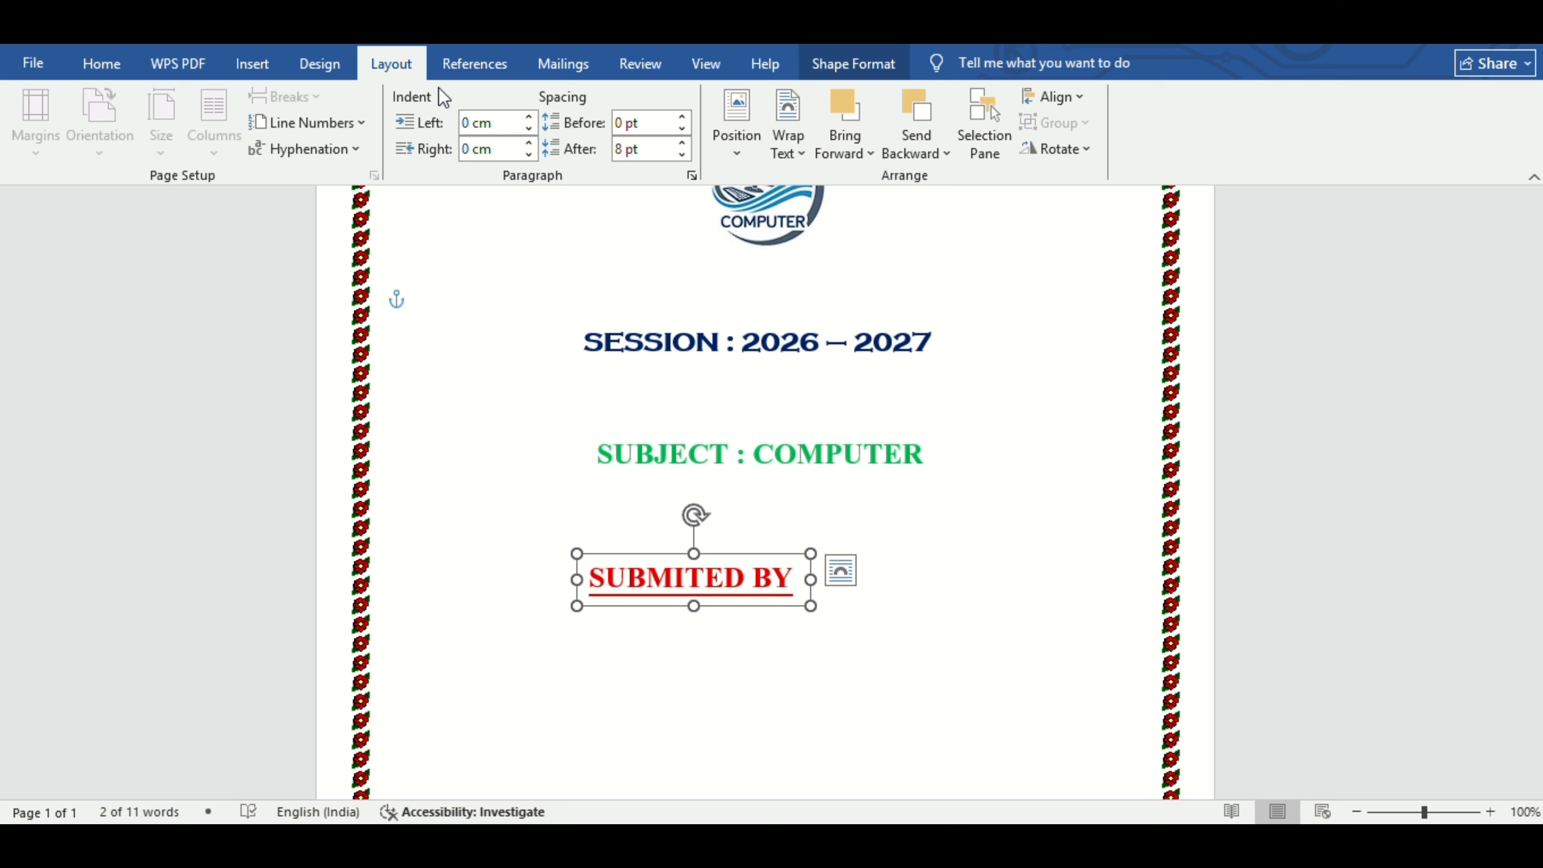
{"action": "left_click", "coordinate": [1079, 98]}
{"action": "left_click", "coordinate": [1077, 151]}
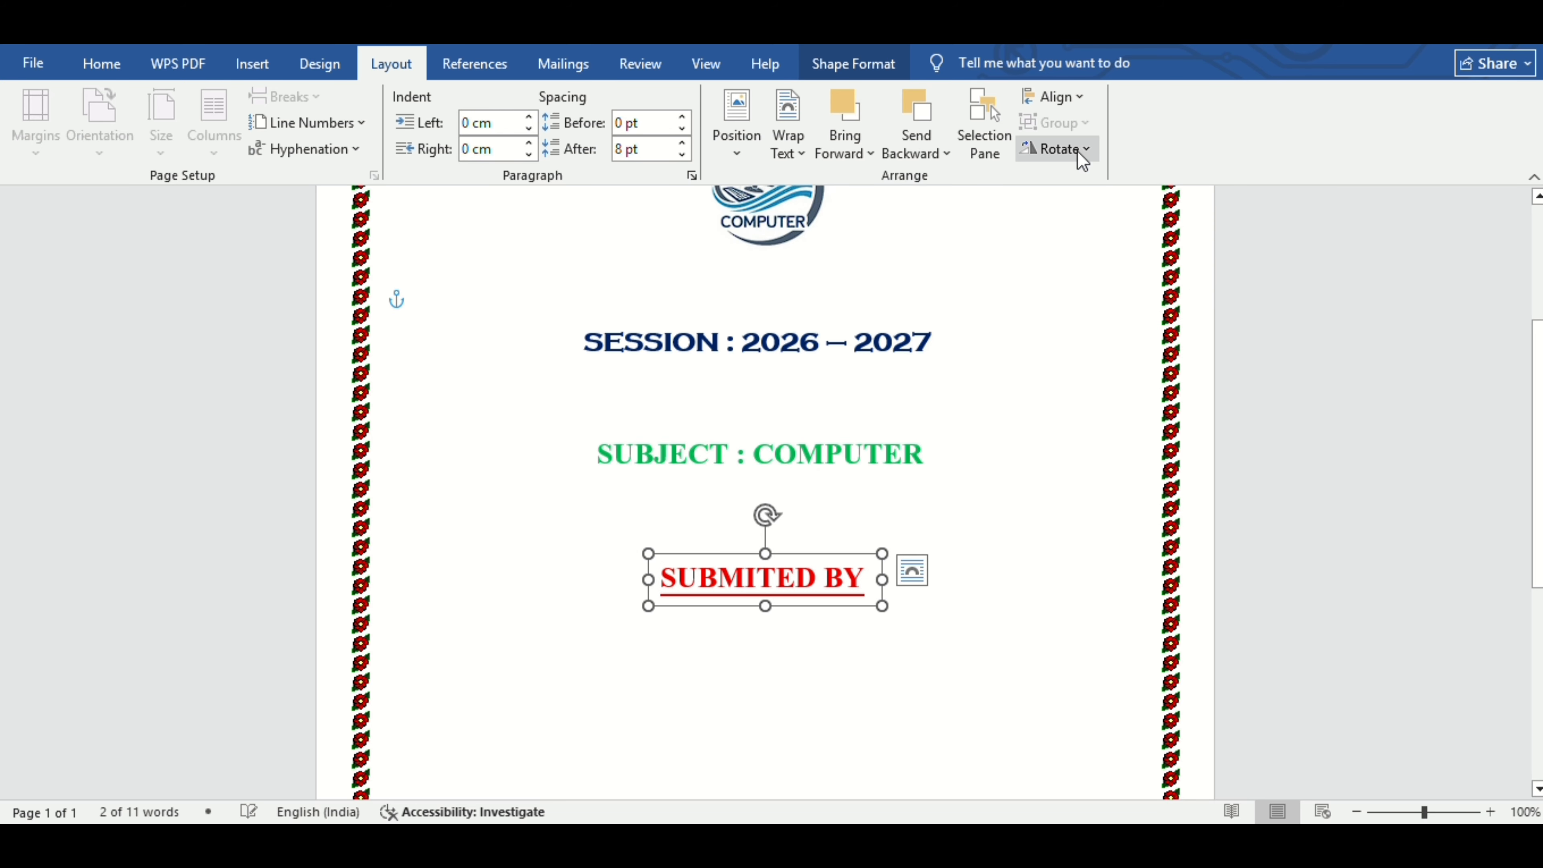
Draw a 10.5 × 15.4 cm Horizontal Scroll shape below SUBMITED BY.
{"action": "left_click", "coordinate": [1054, 556]}
{"action": "scroll", "coordinate": [1054, 556], "scroll_direction": "down", "scroll_amount": 10}
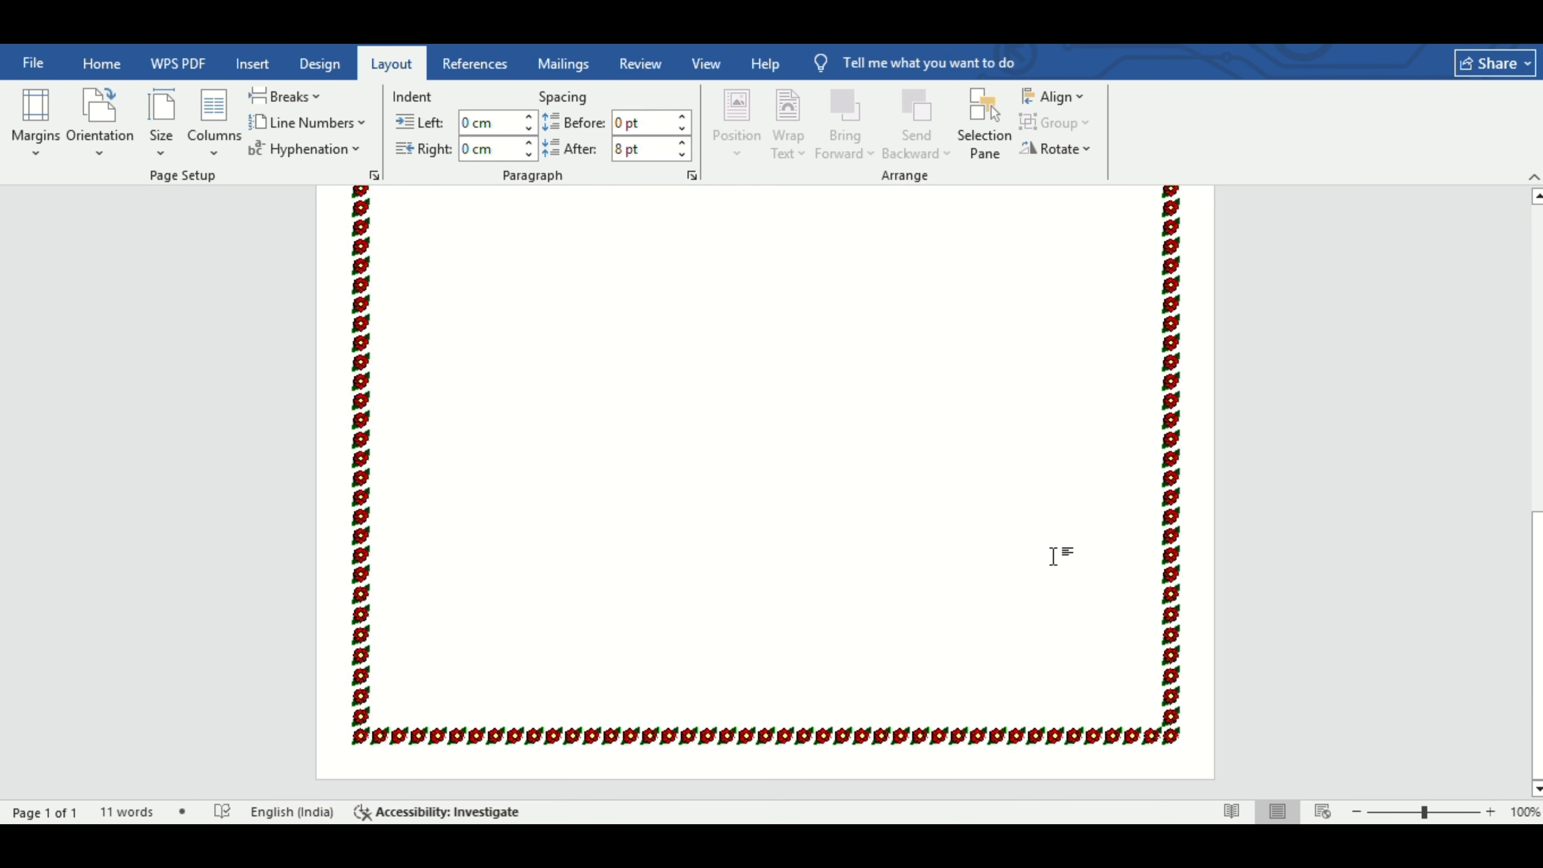
{"action": "left_click", "coordinate": [260, 72]}
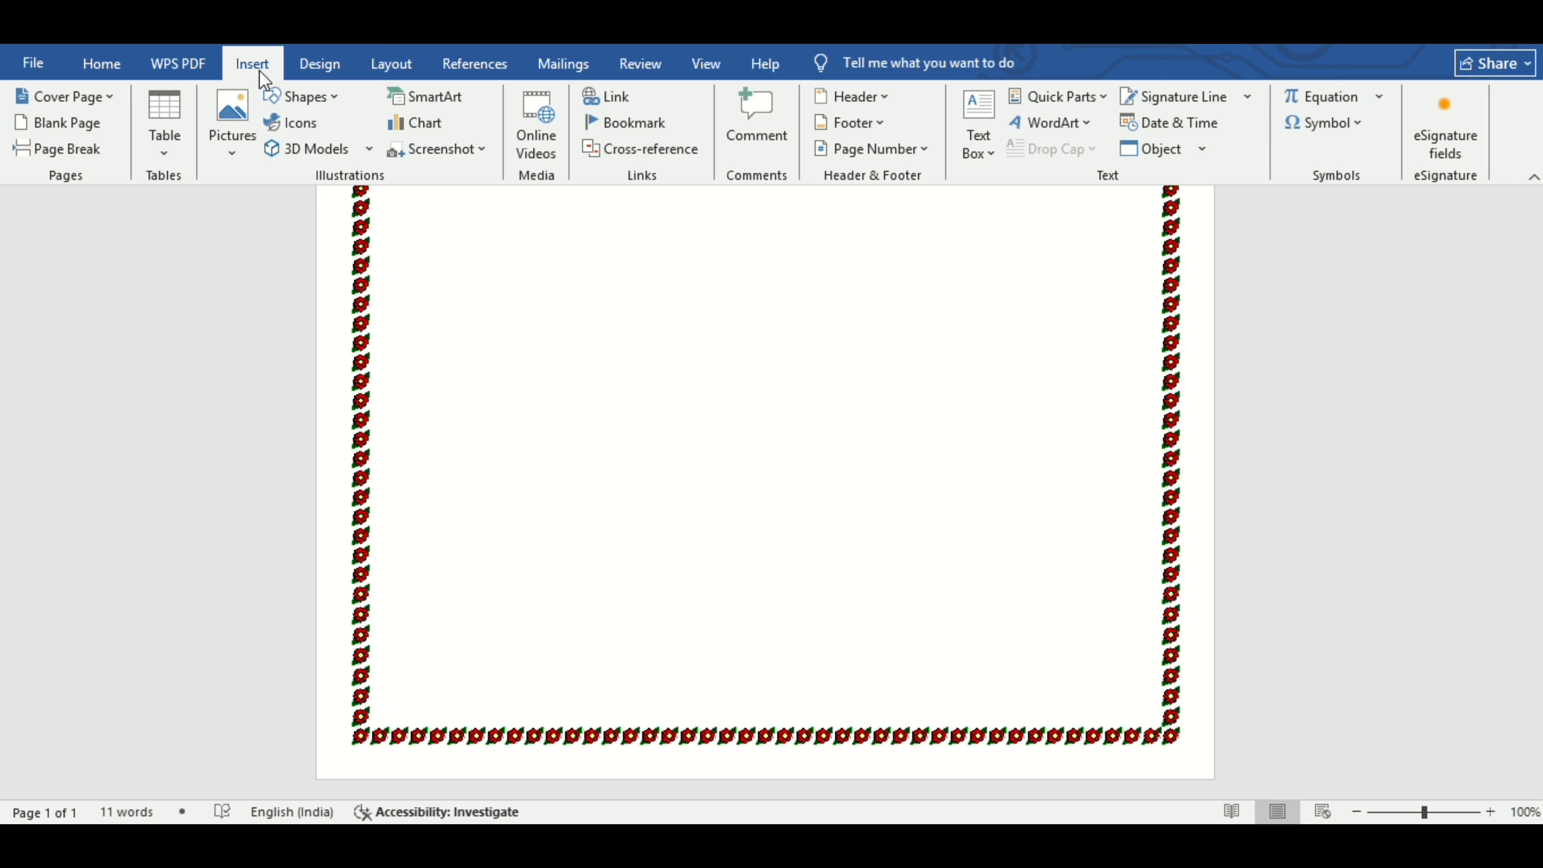
{"action": "left_click", "coordinate": [285, 97]}
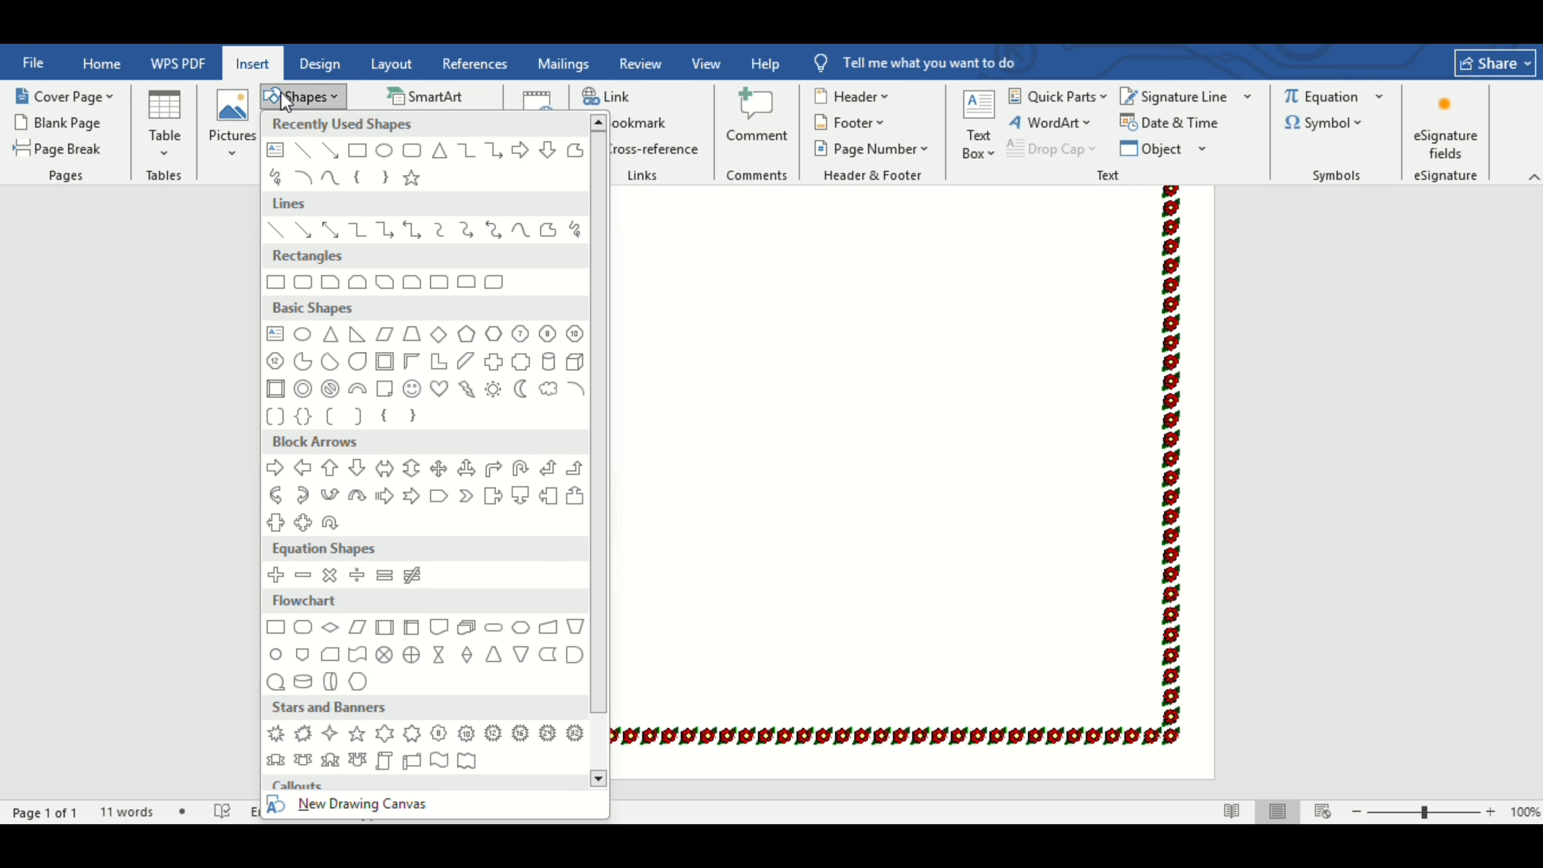
{"action": "left_click", "coordinate": [411, 761]}
{"action": "left_click_drag", "start_coordinate": [439, 288], "coordinate": [671, 450]}
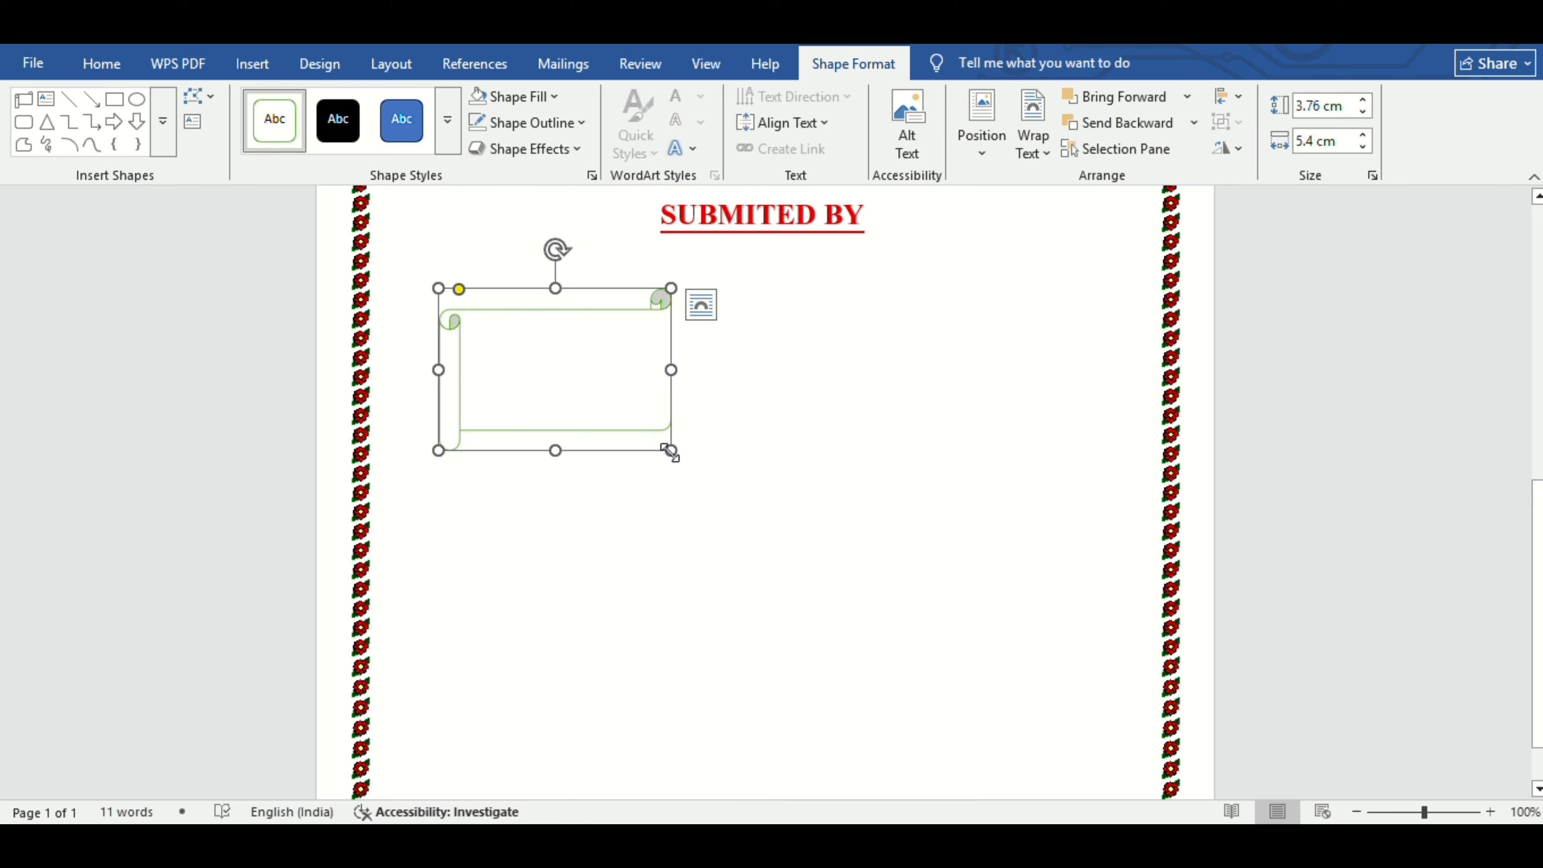
{"action": "left_click_drag", "start_coordinate": [670, 450], "coordinate": [1099, 740]}
Give the scroll a black outline and a Blue Accent 5 Lighter 60% fill.
{"action": "left_click", "coordinate": [581, 124]}
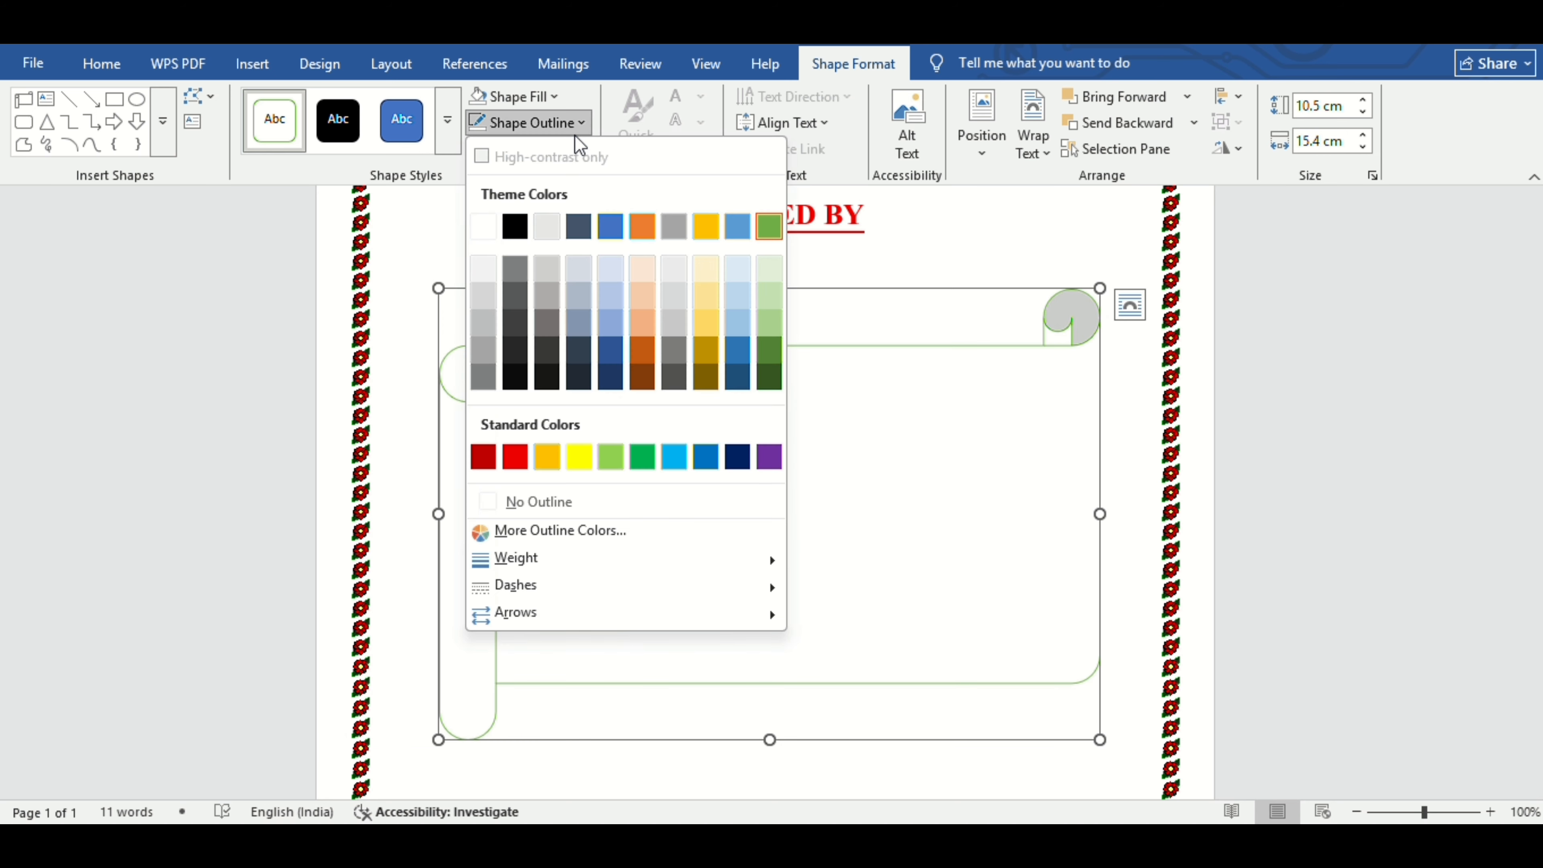
{"action": "left_click", "coordinate": [510, 222]}
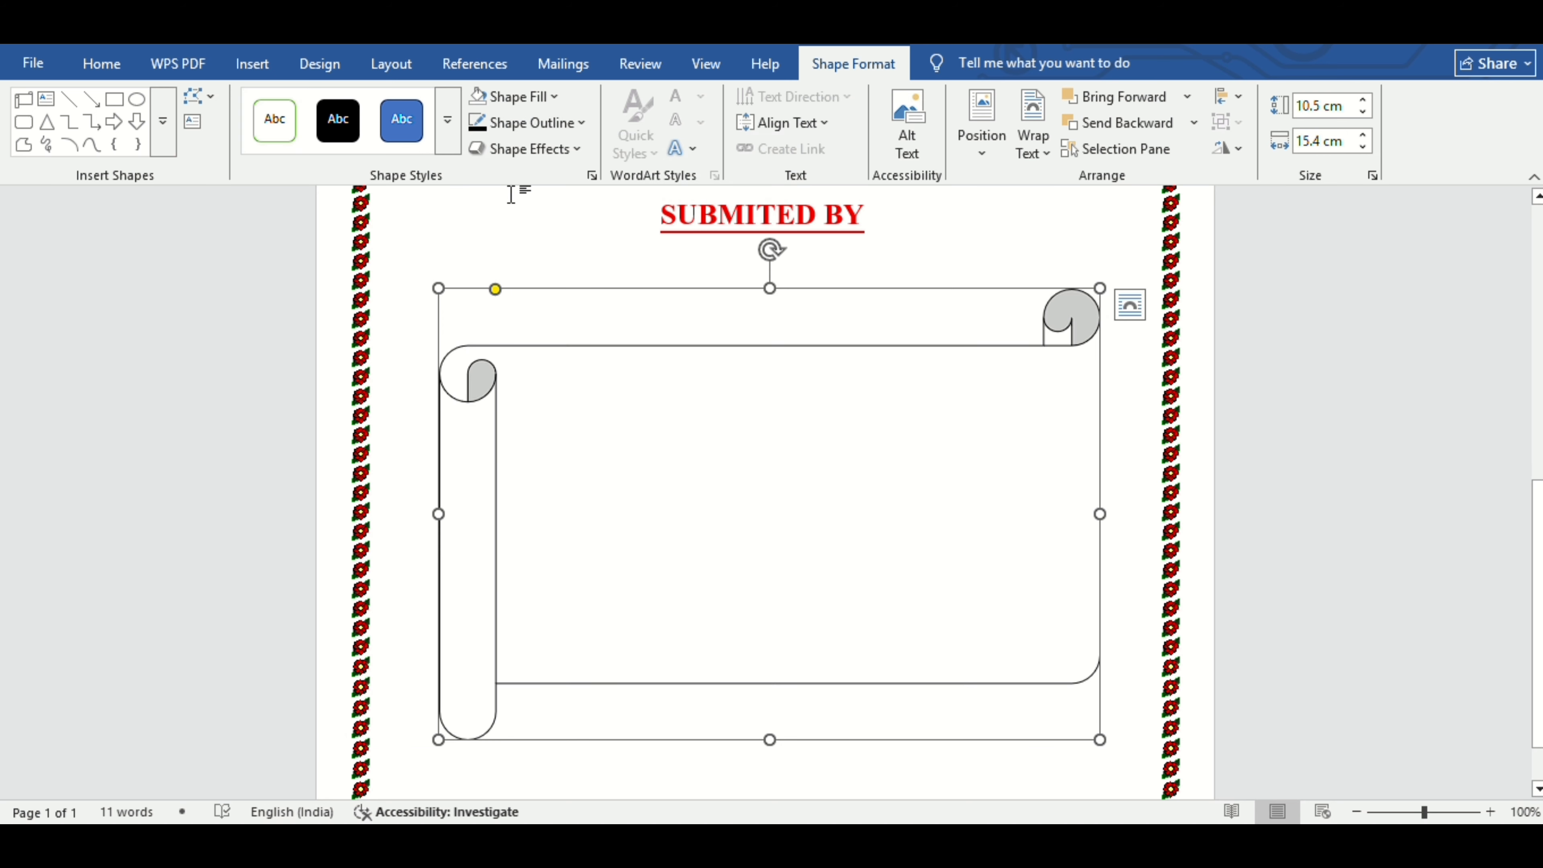
{"action": "left_click", "coordinate": [516, 98]}
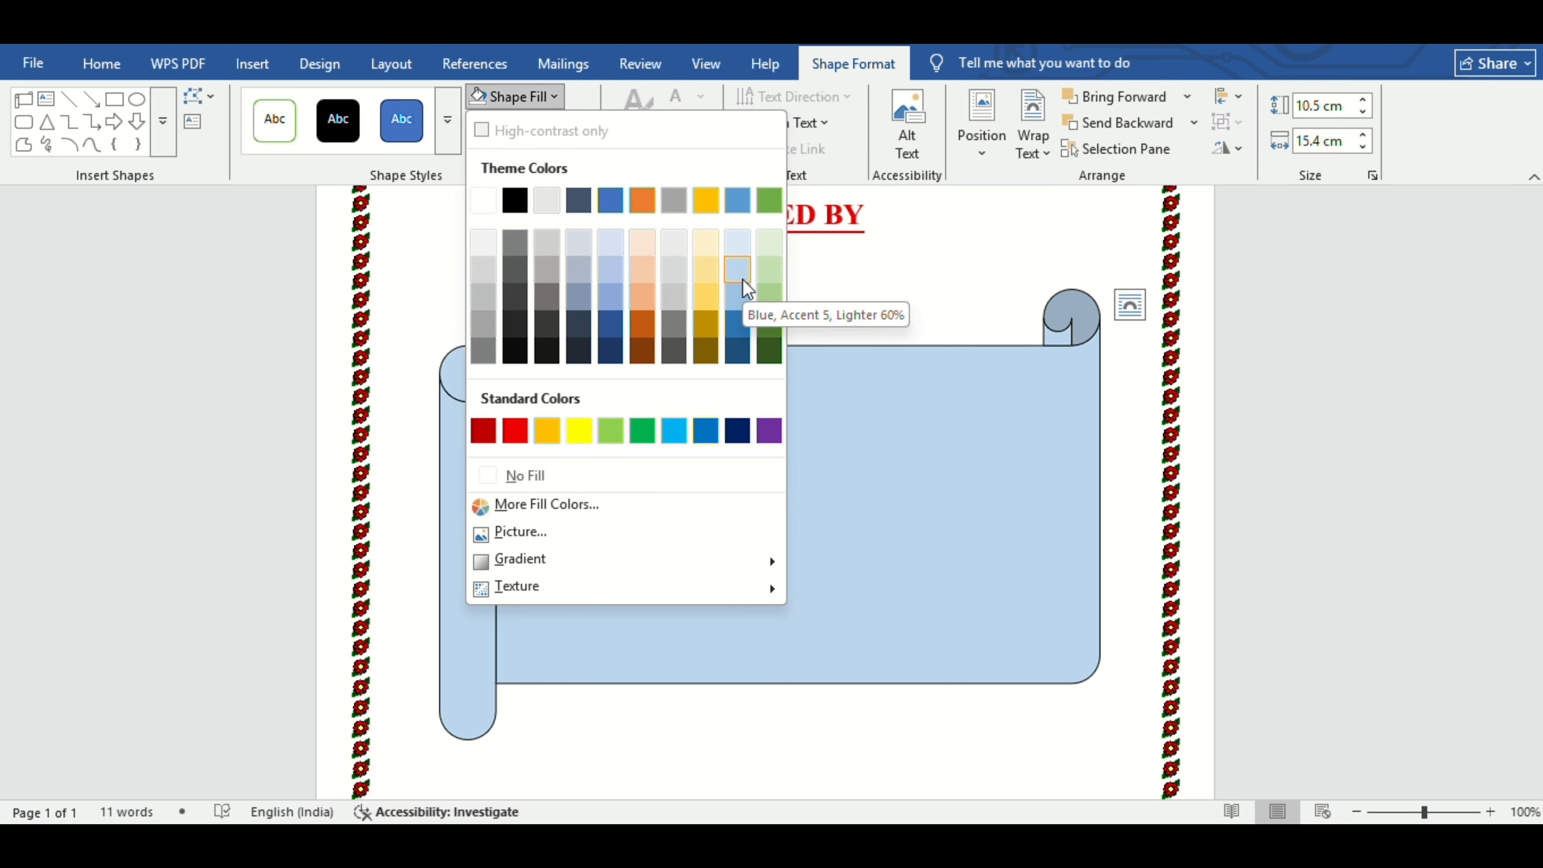
{"action": "left_click", "coordinate": [742, 279]}
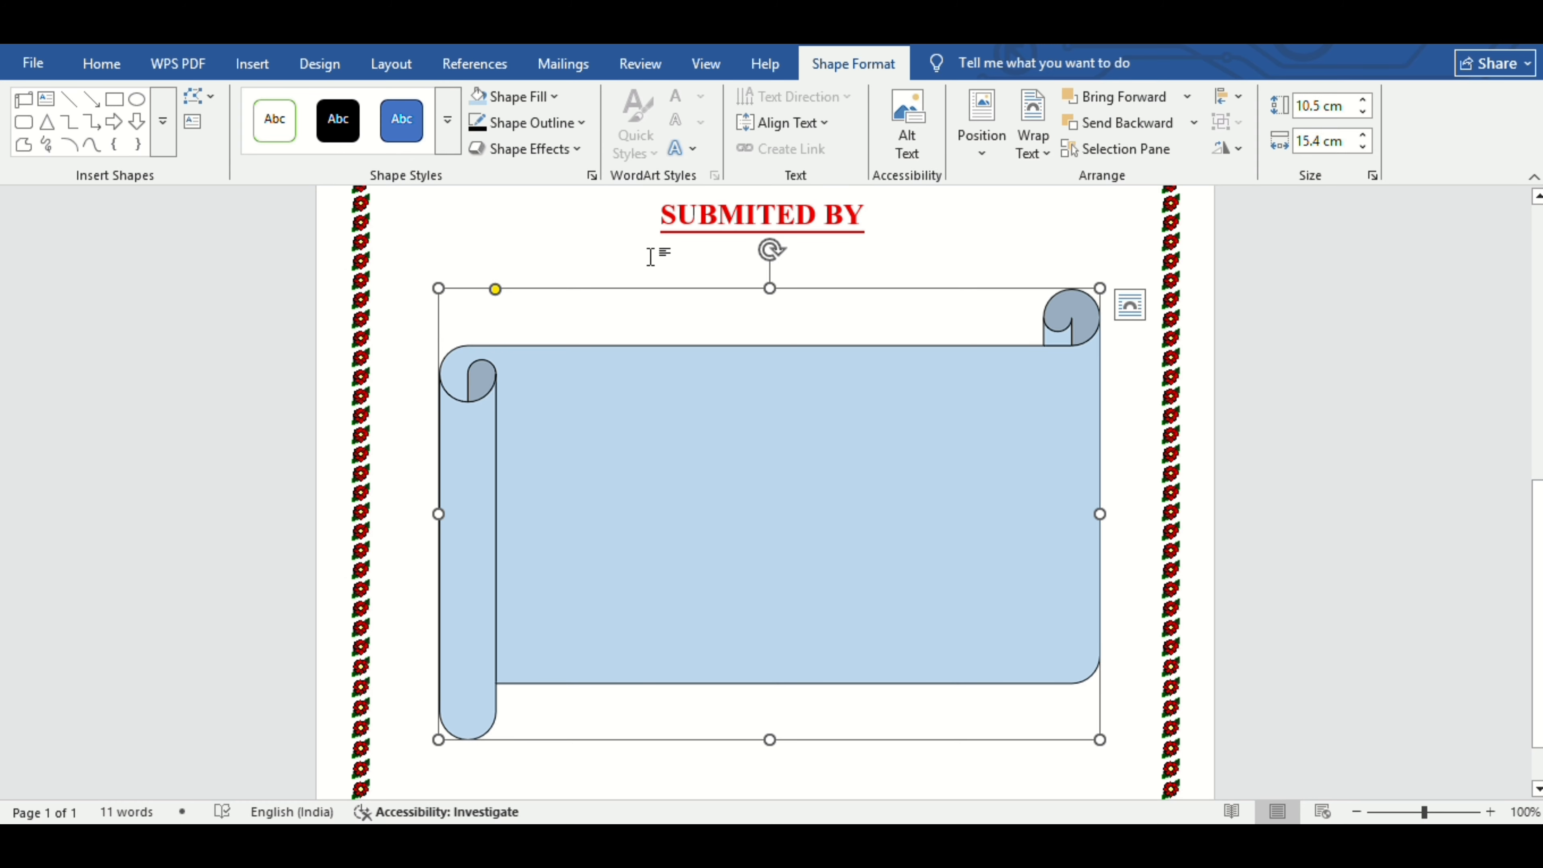
Draw a 6.38 × 11.83 cm text box inside the blue scroll.
{"action": "left_click", "coordinate": [283, 65]}
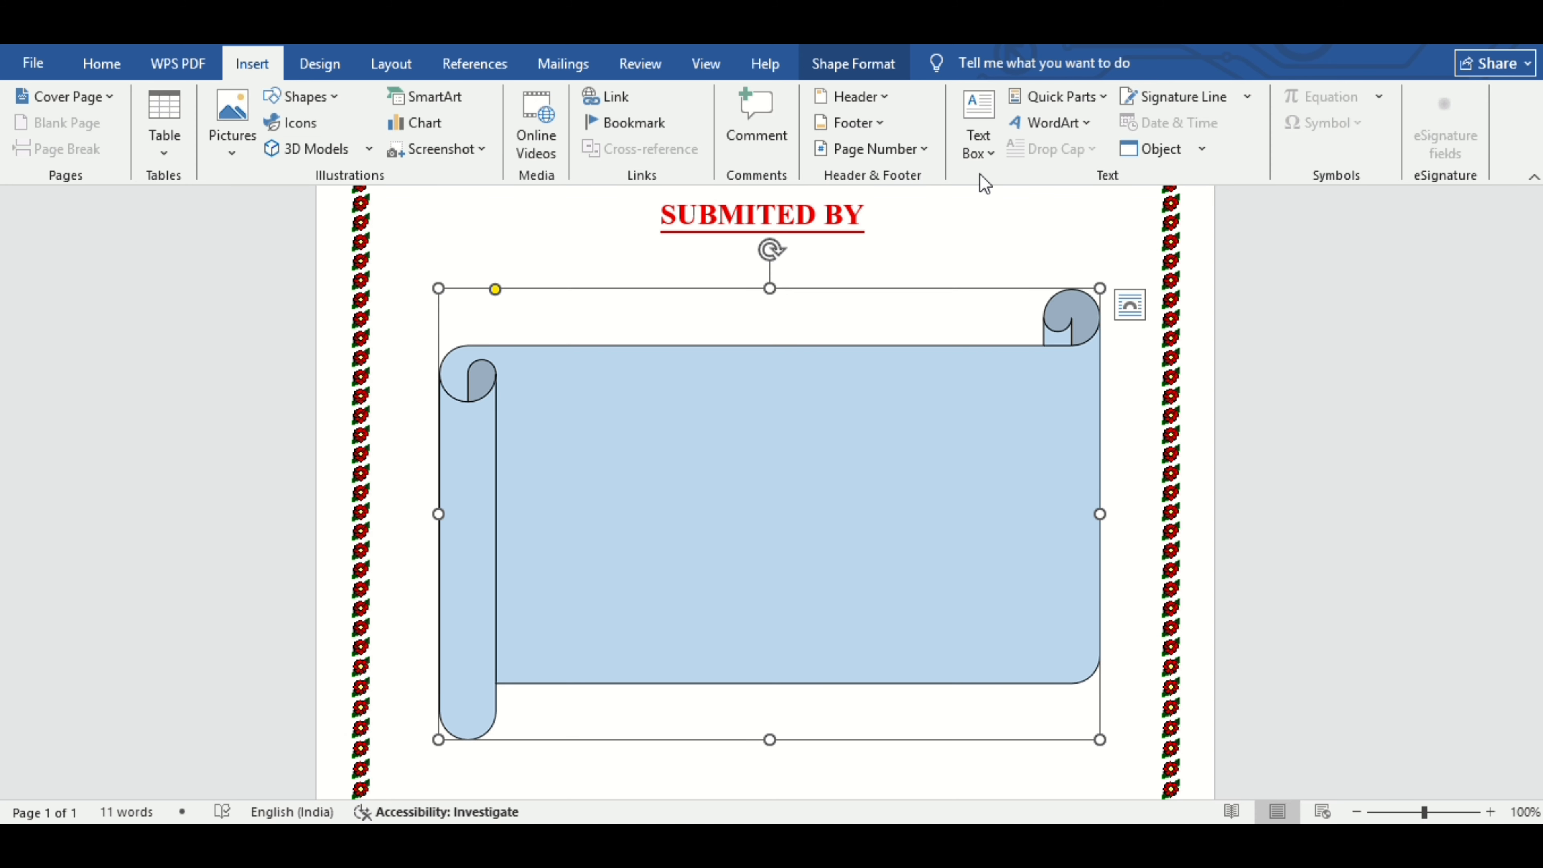
{"action": "left_click", "coordinate": [977, 143]}
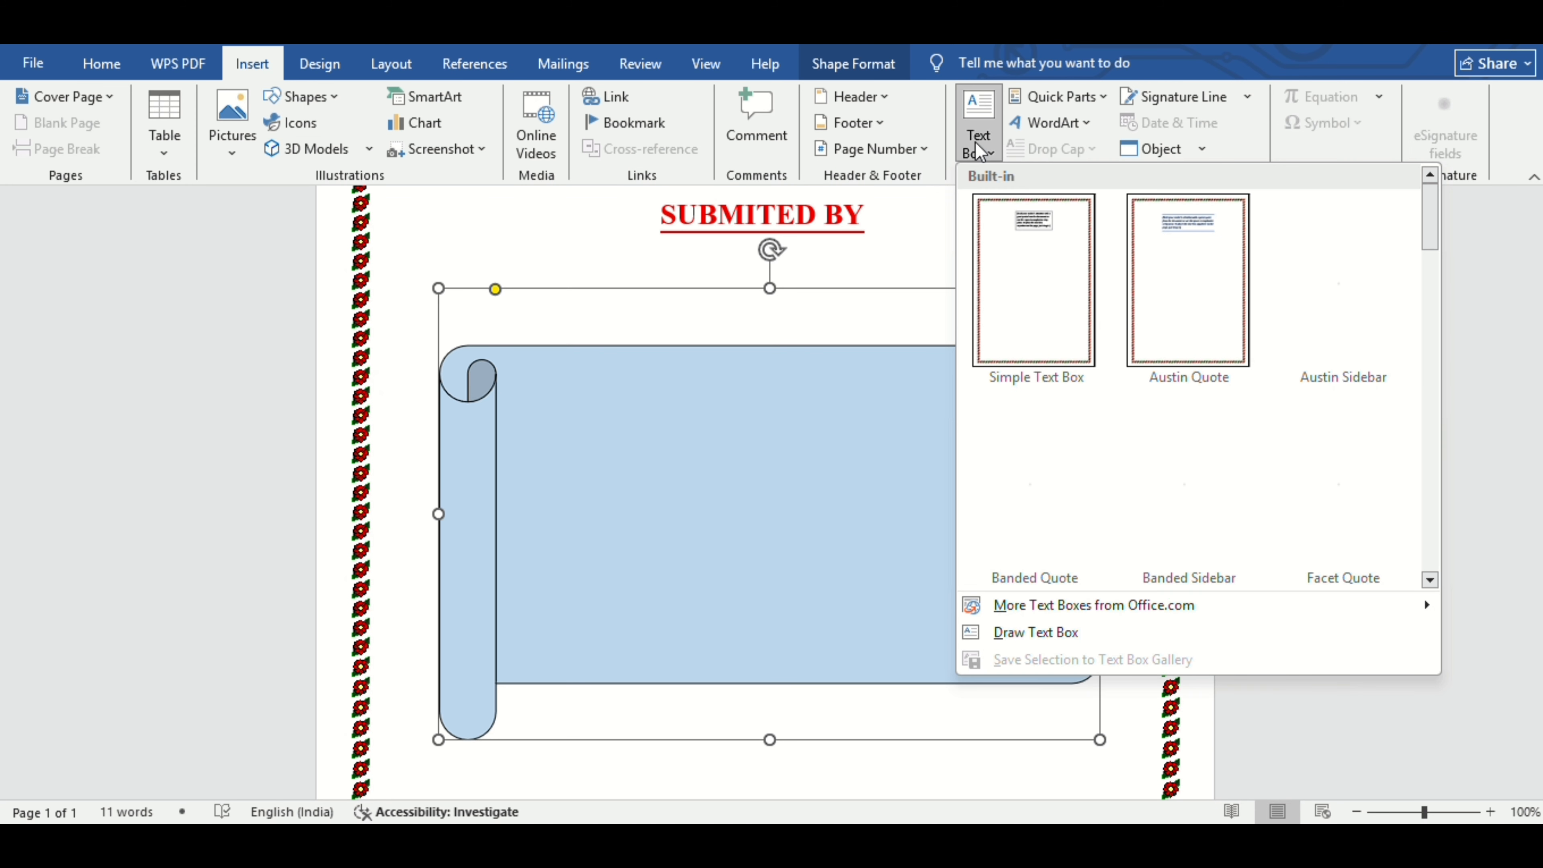
{"action": "left_click", "coordinate": [1034, 632]}
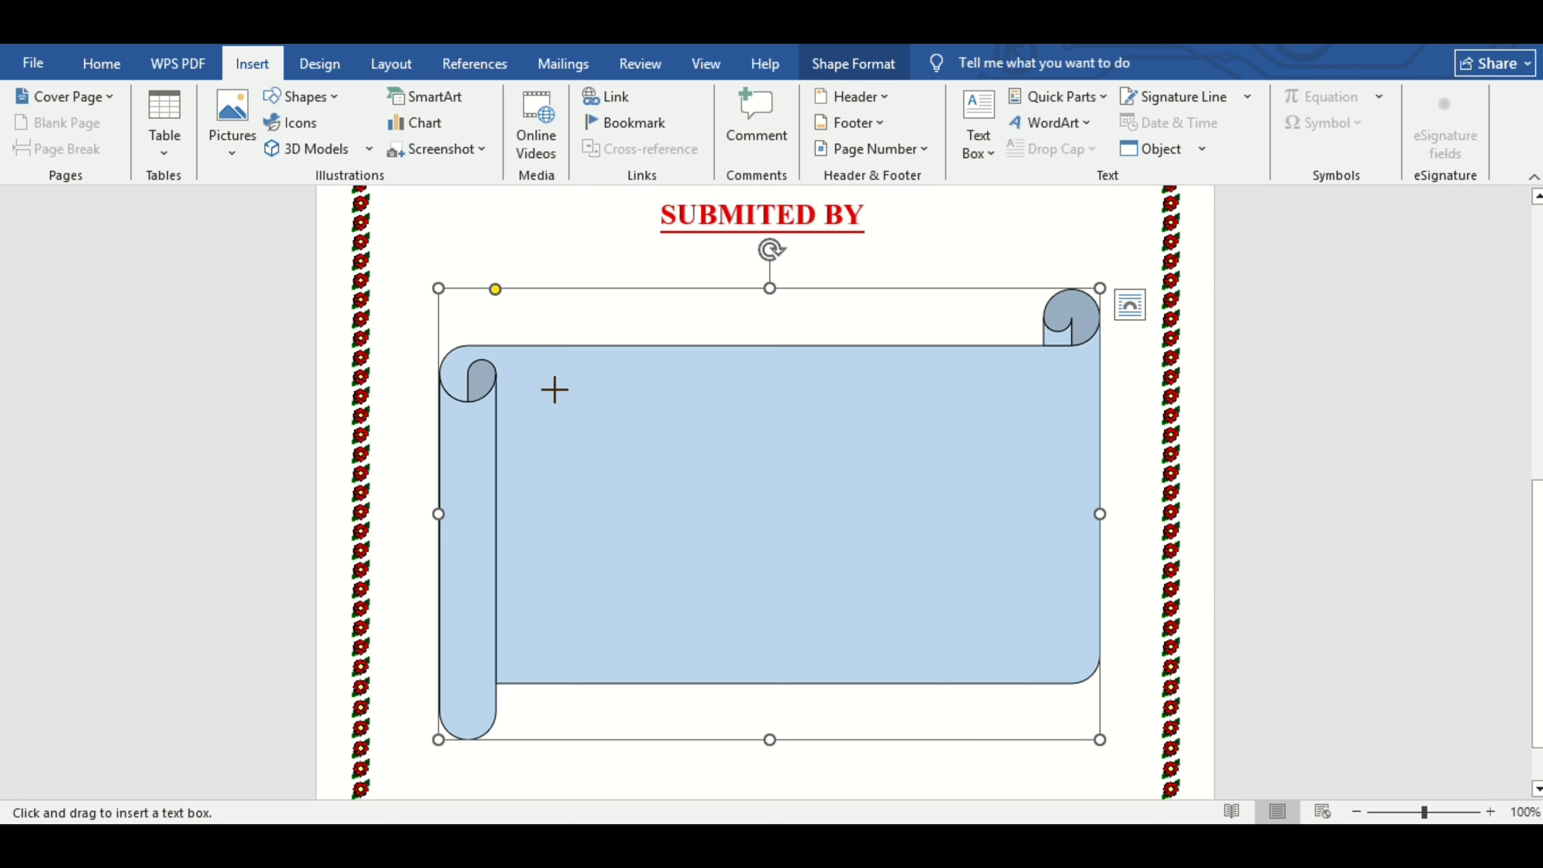
{"action": "left_click_drag", "start_coordinate": [548, 390], "coordinate": [1053, 655]}
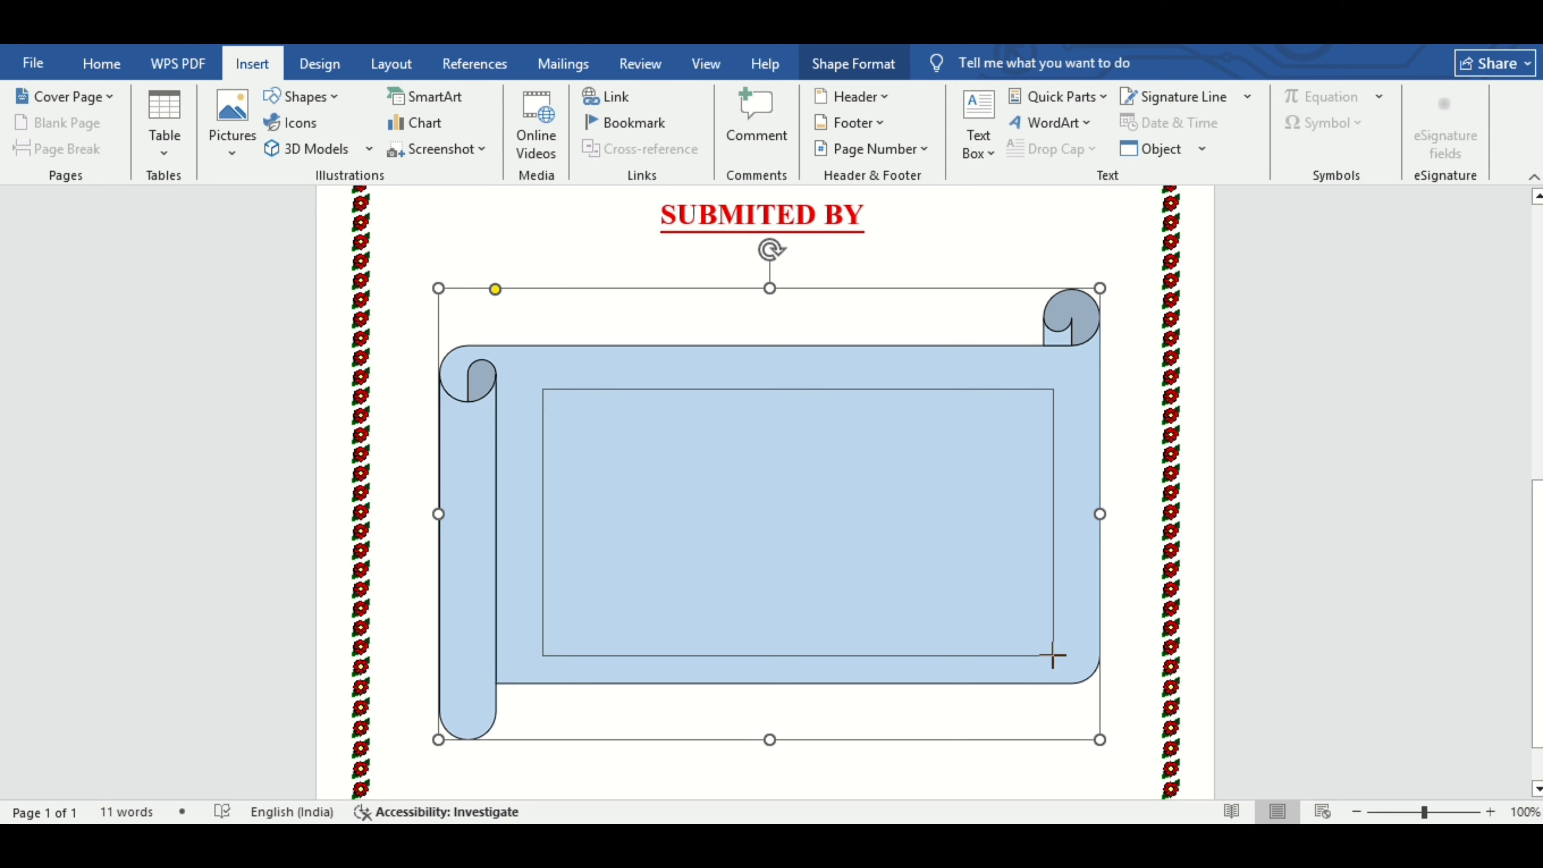
{"action": "left_click_drag", "start_coordinate": [1053, 656], "coordinate": [1050, 662]}
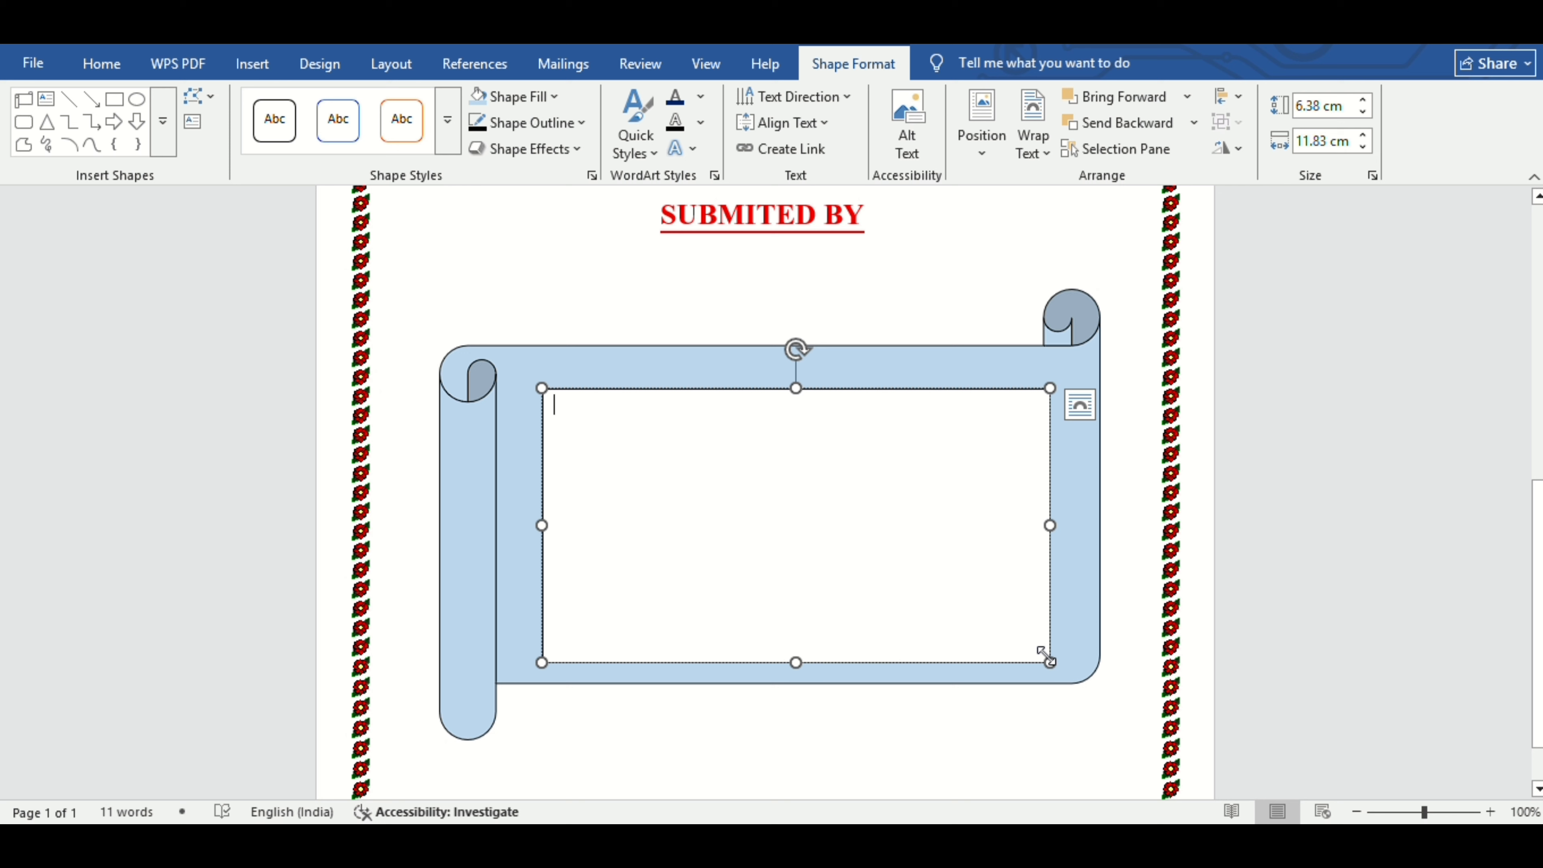
{"action": "left_click_drag", "start_coordinate": [1021, 663], "coordinate": [1021, 653]}
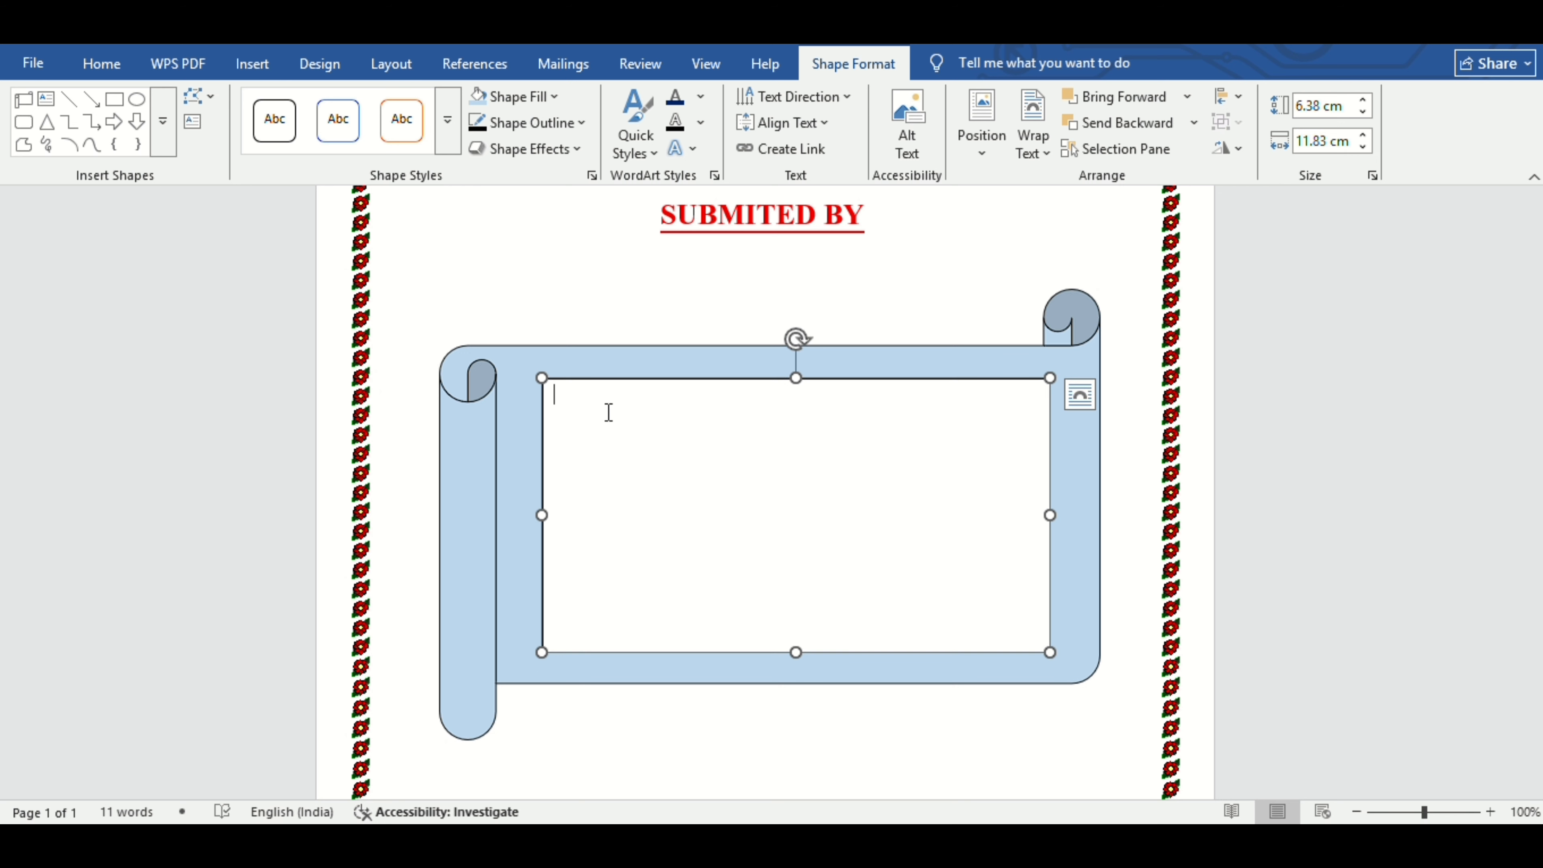
Type the student's name, roll number, CLASS : 10TH, SUBJECT : COMPUTER and SESSION : 2026 - 2027 lines.
{"action": "type", "text": "NAME :"}
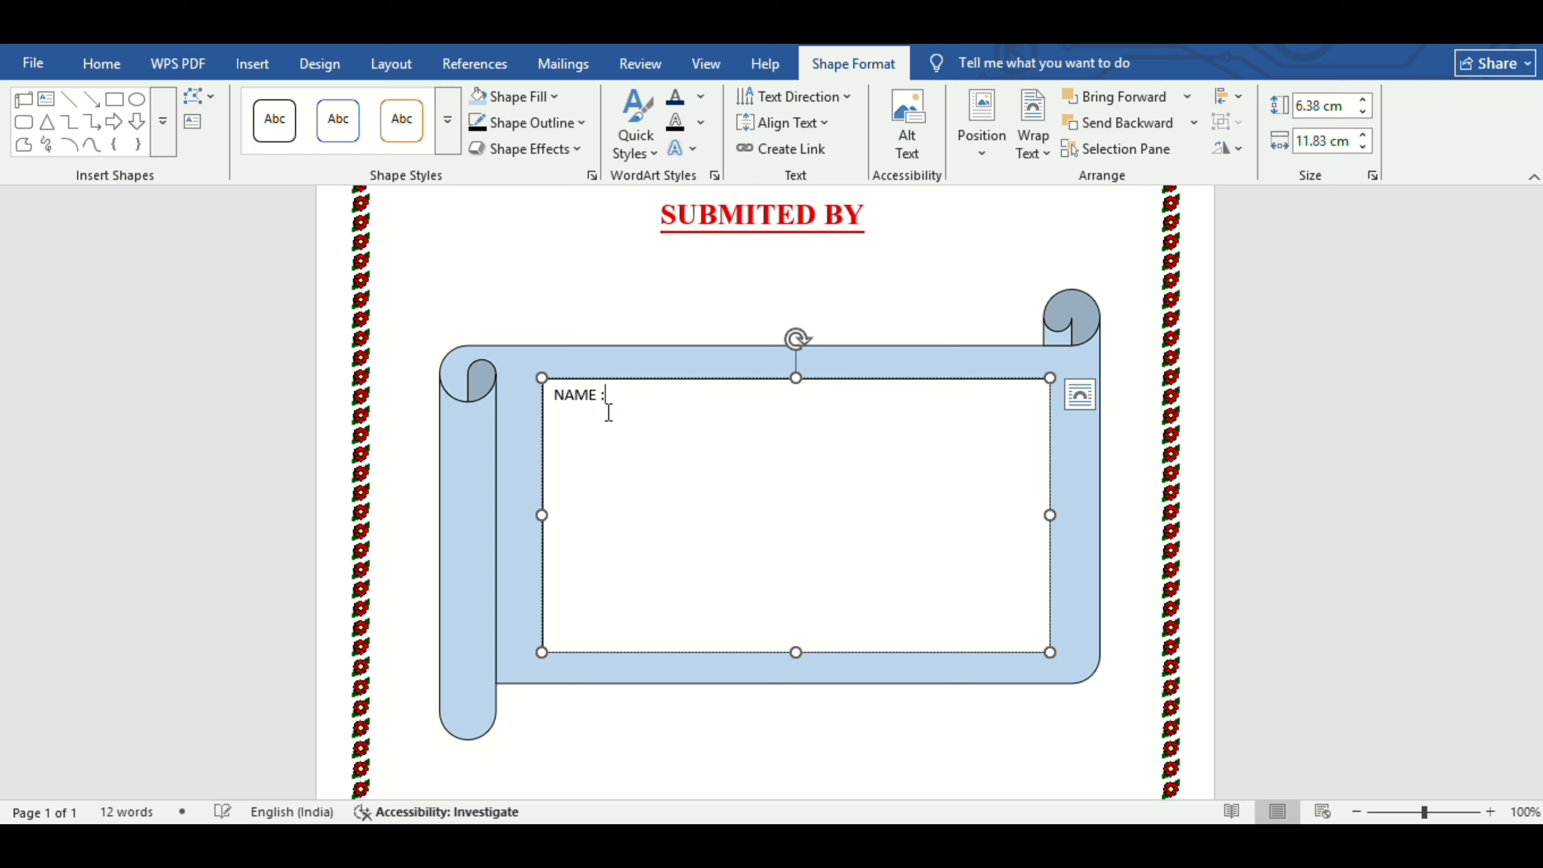
{"action": "key", "text": "Return"}
{"action": "type", "text": "ROLL NO"}
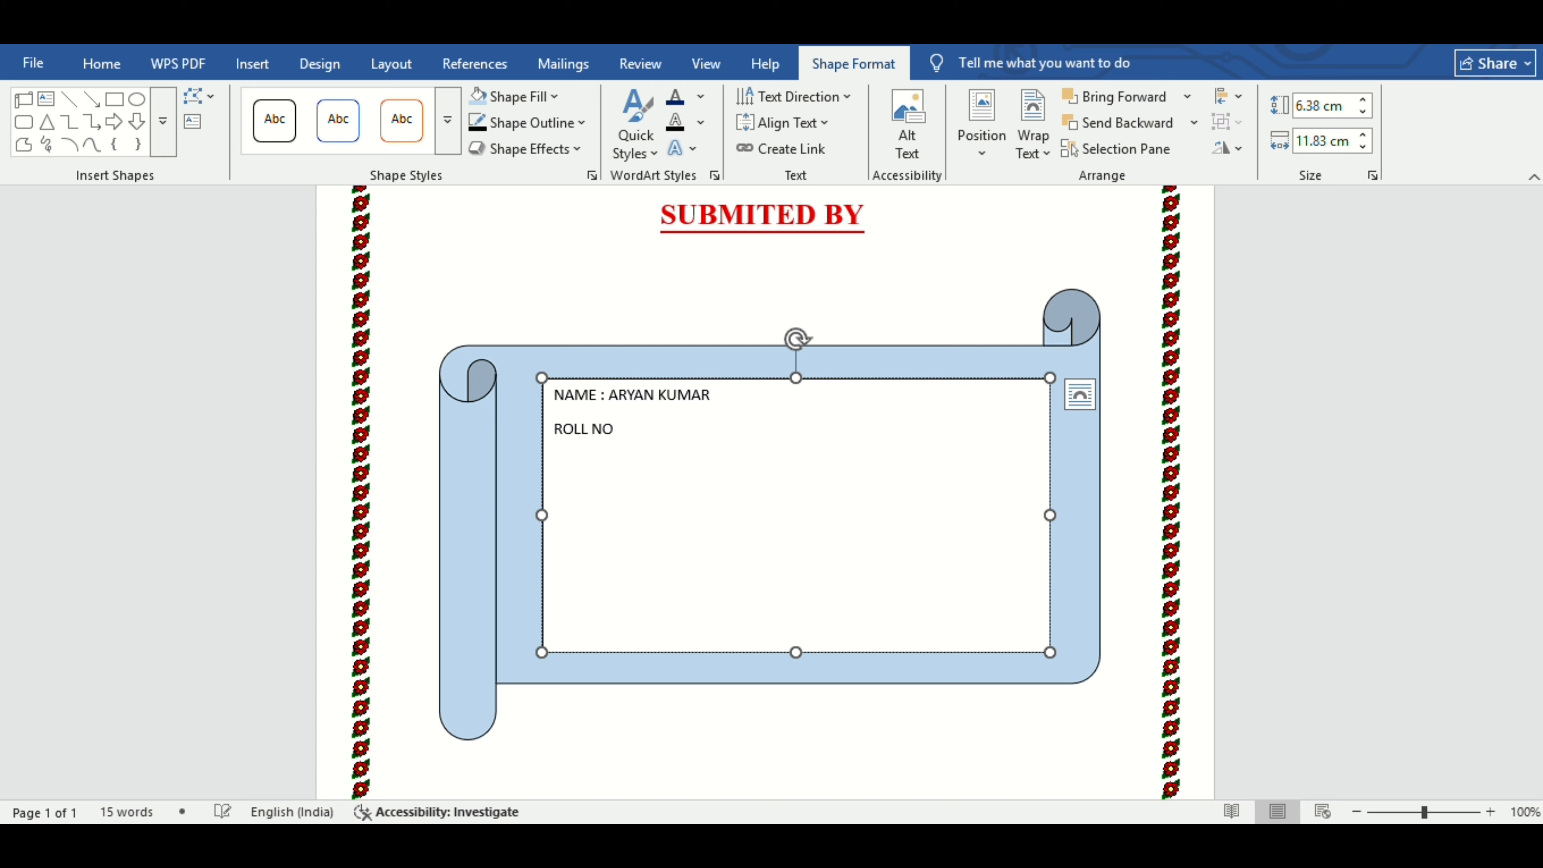
{"action": "key", "text": "Return"}
{"action": "type", "text": "CLASS : 10TH"}
{"action": "key", "text": "Return"}
{"action": "type", "text": "SUBJECT"}
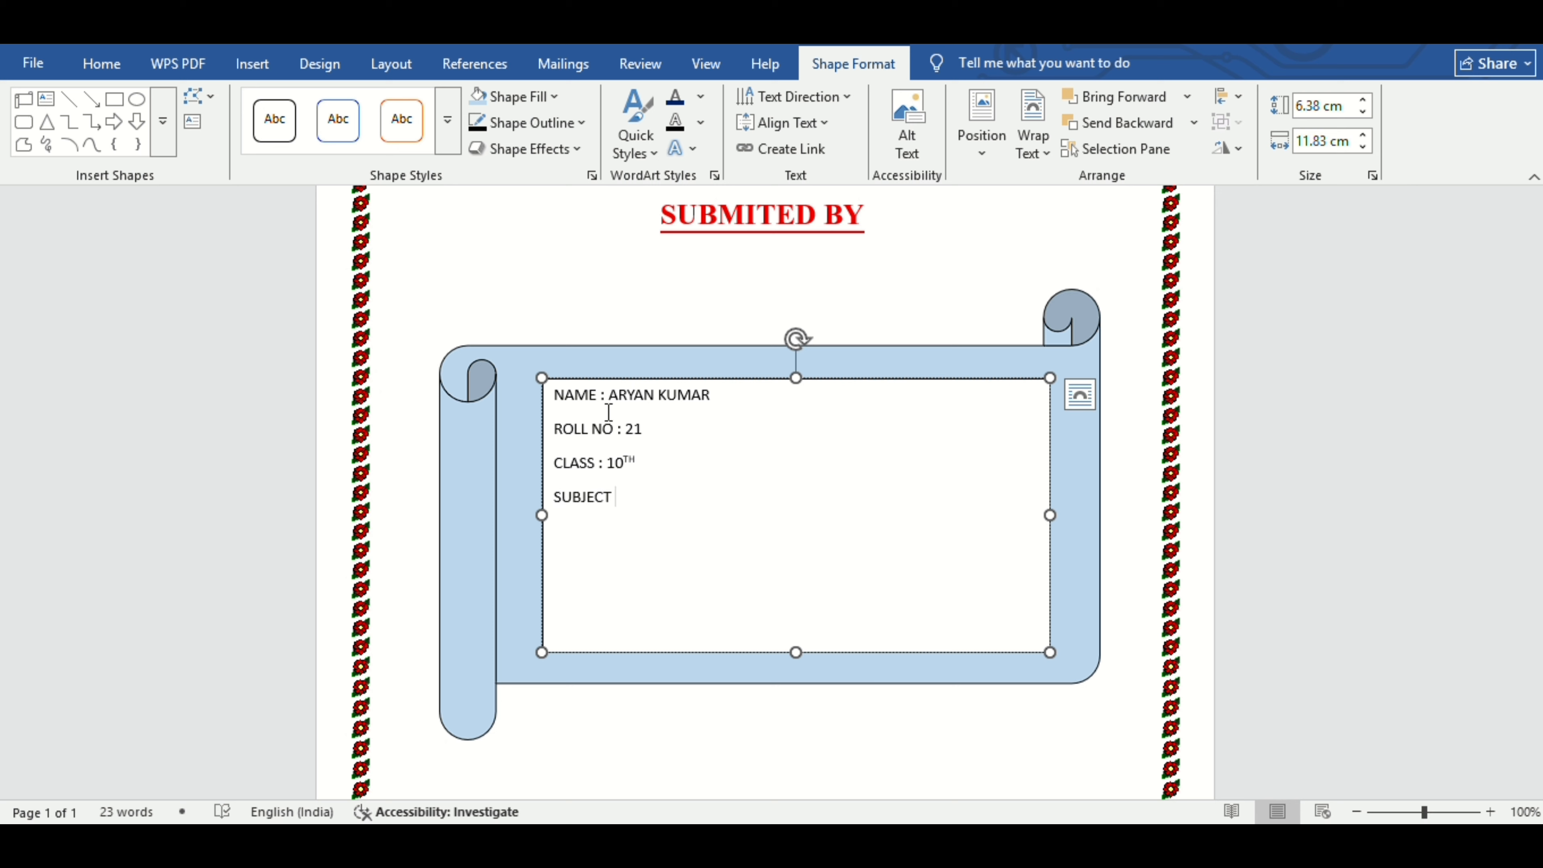
{"action": "type", "text": " : COMPUTER"}
{"action": "key", "text": "Return"}
{"action": "type", "text": "SESSI"}
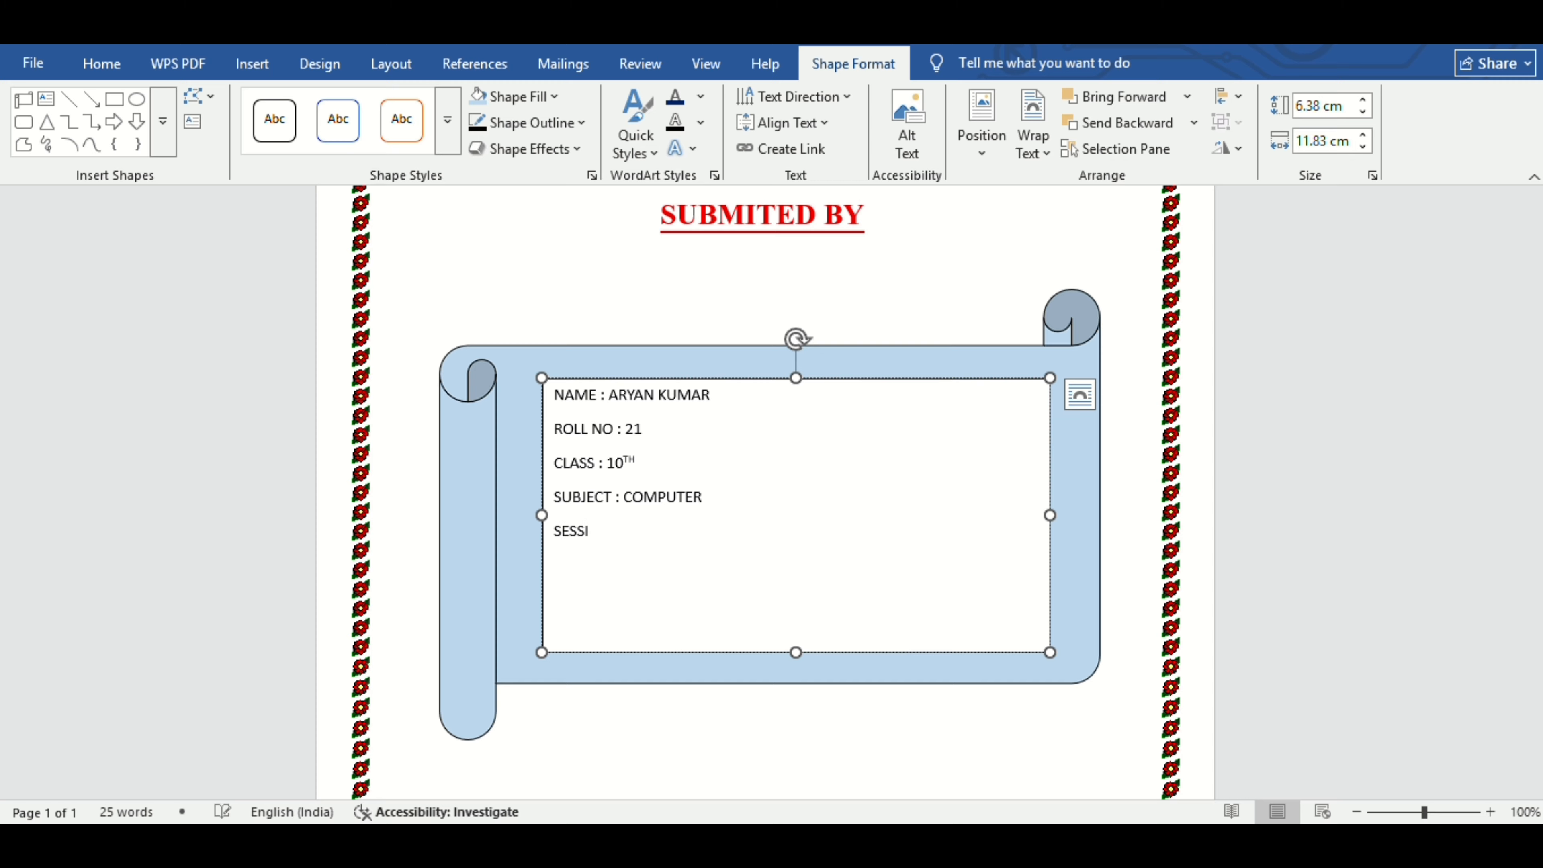
{"action": "type", "text": "ON : 2026 - 2027"}
{"action": "key", "text": "ctrl+a"}
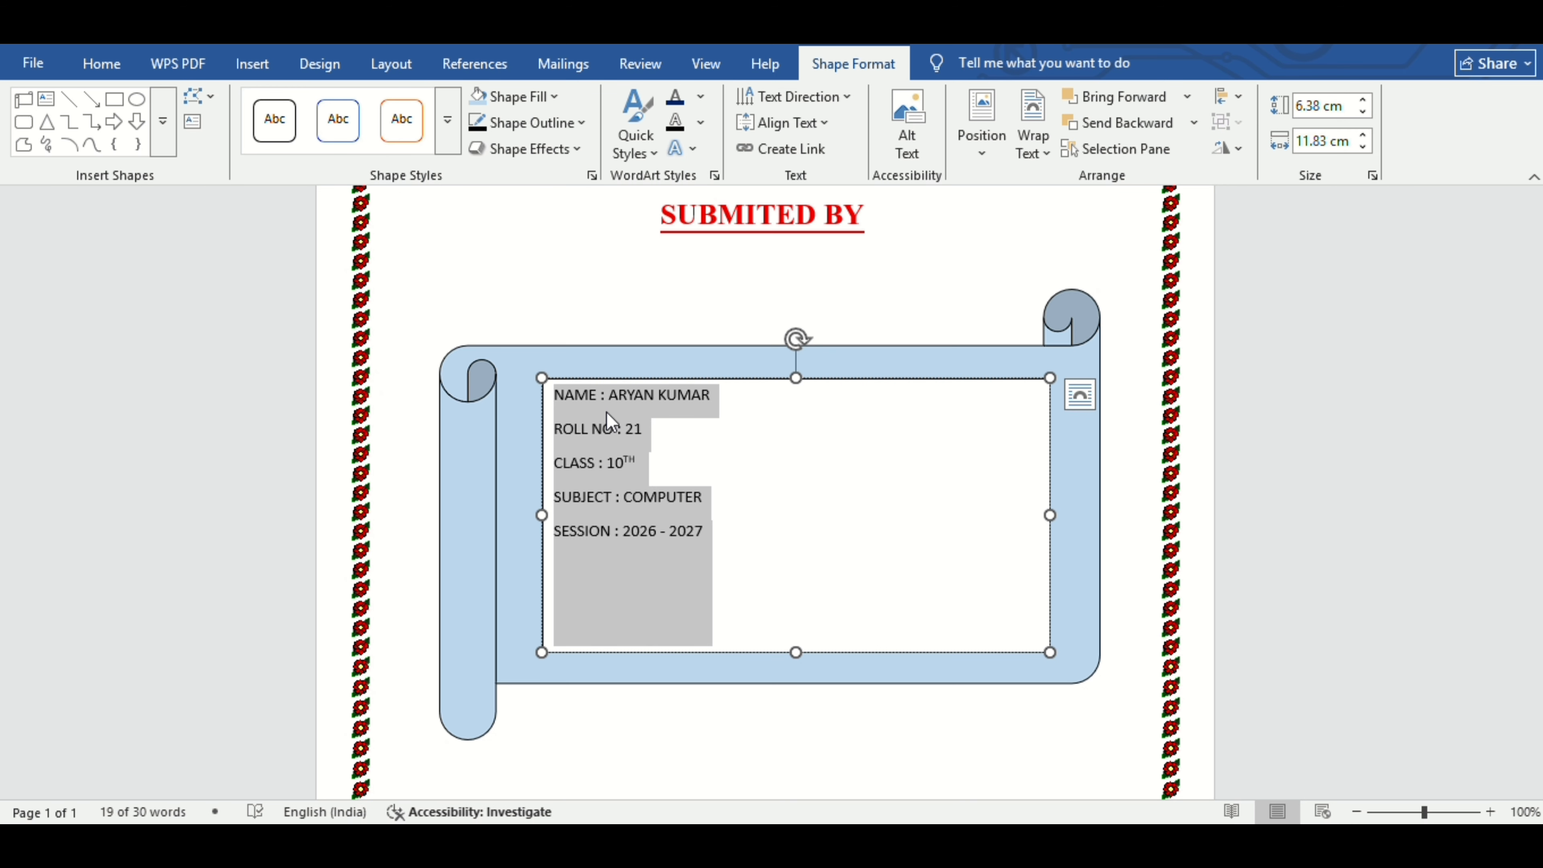
Remove the details text box's white fill and its outline.
{"action": "left_click", "coordinate": [704, 534]}
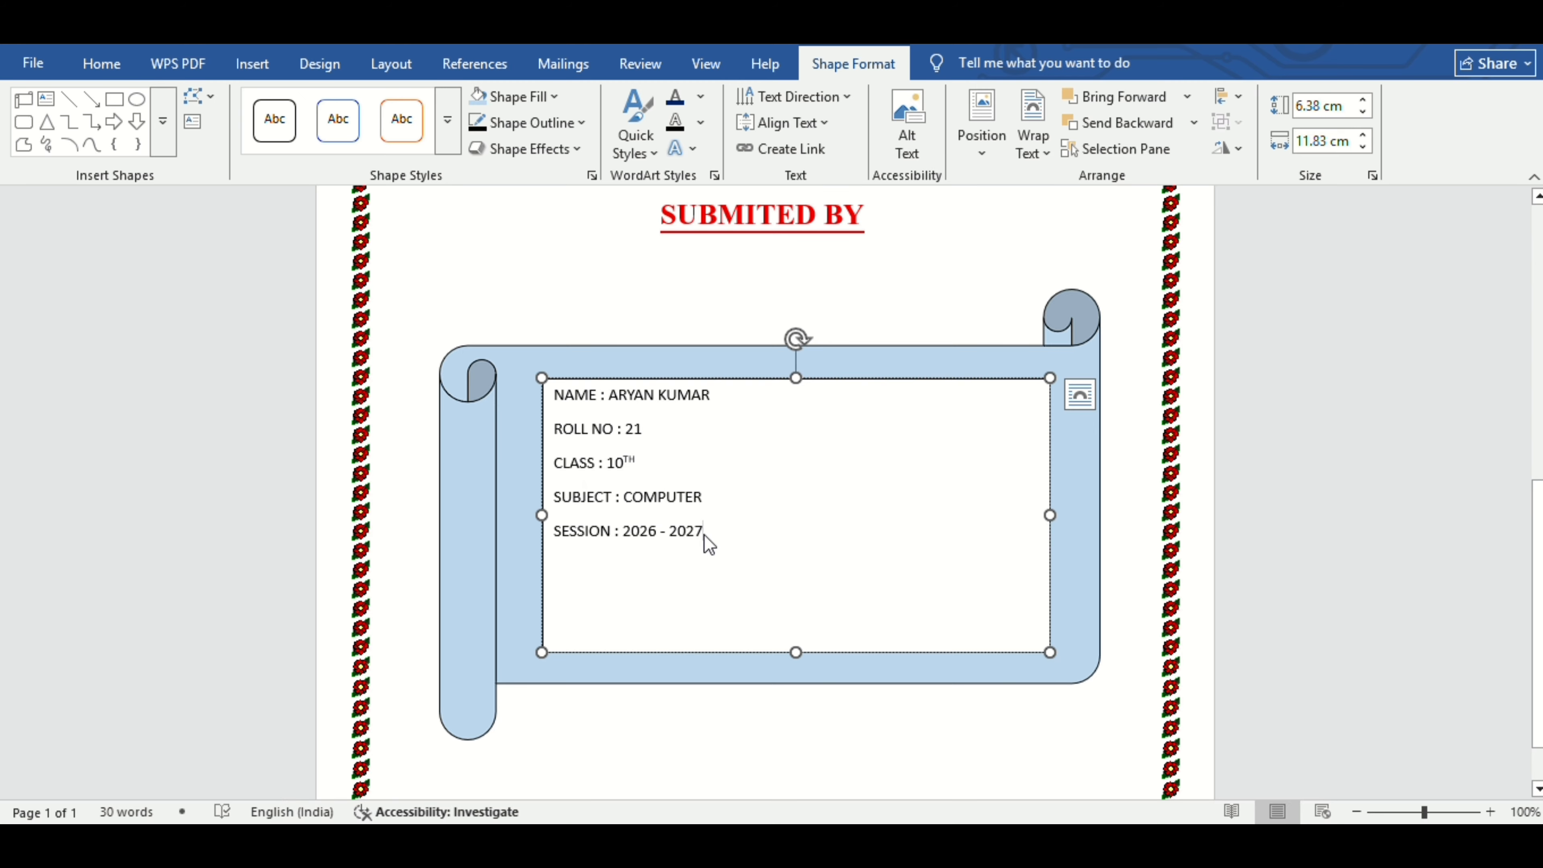
{"action": "left_click", "coordinate": [744, 652]}
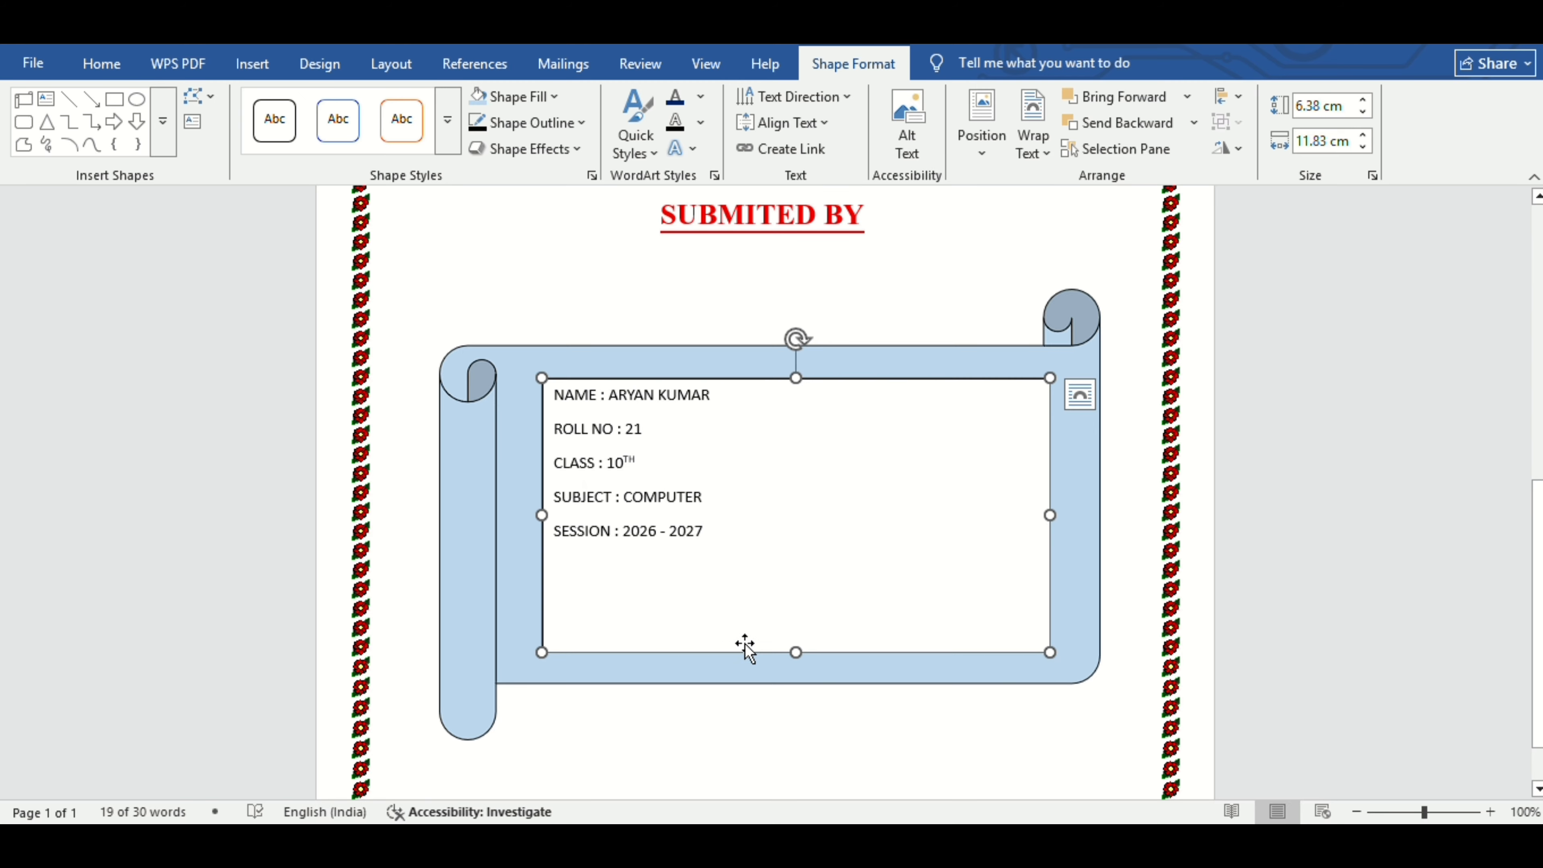
{"action": "left_click", "coordinate": [543, 99]}
{"action": "left_click", "coordinate": [575, 471]}
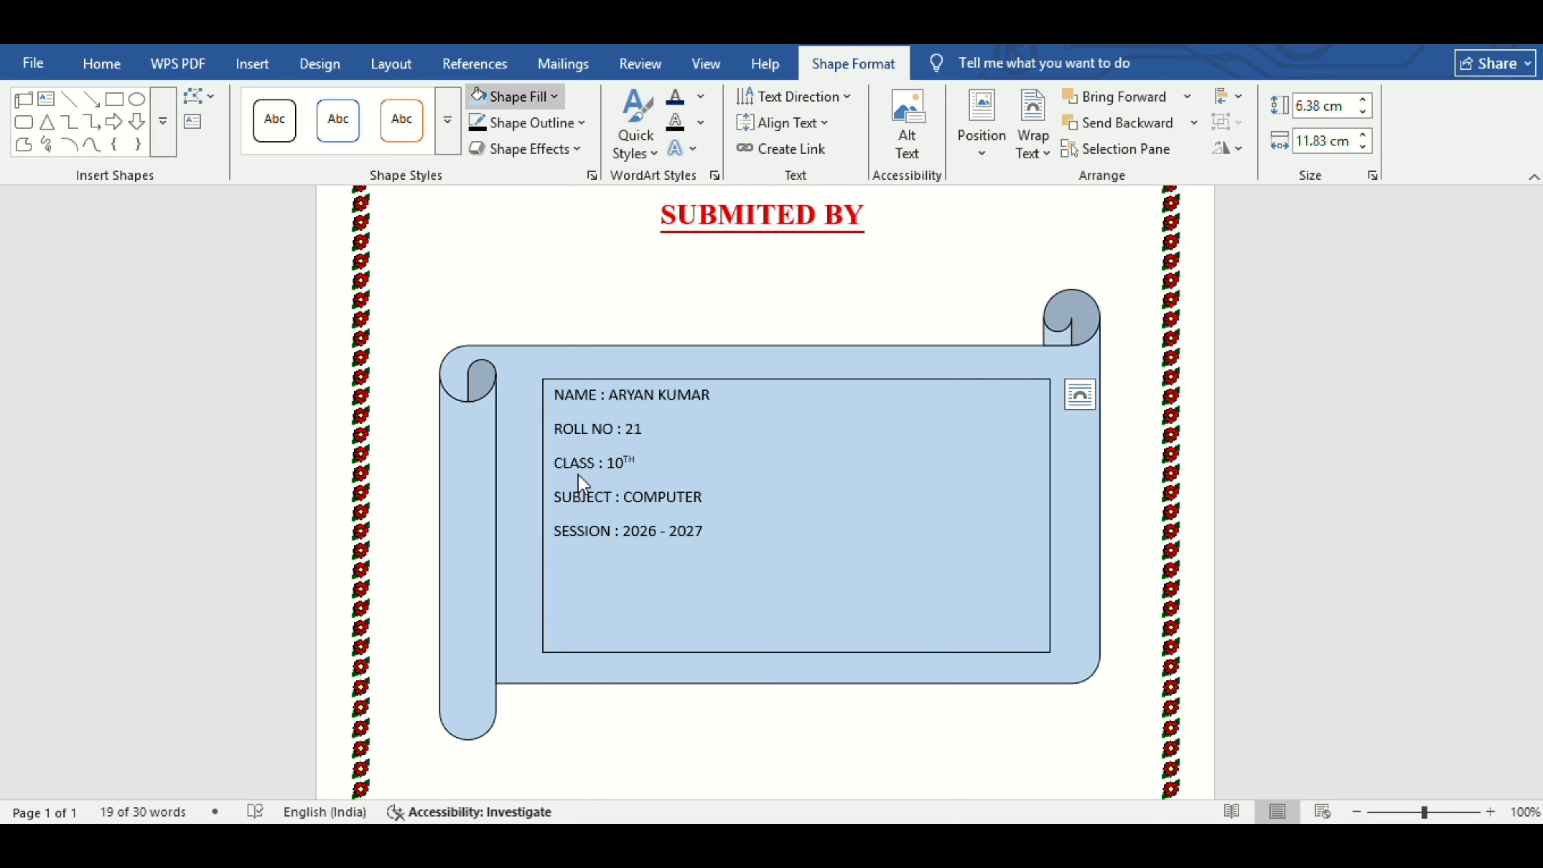
{"action": "left_click", "coordinate": [528, 122]}
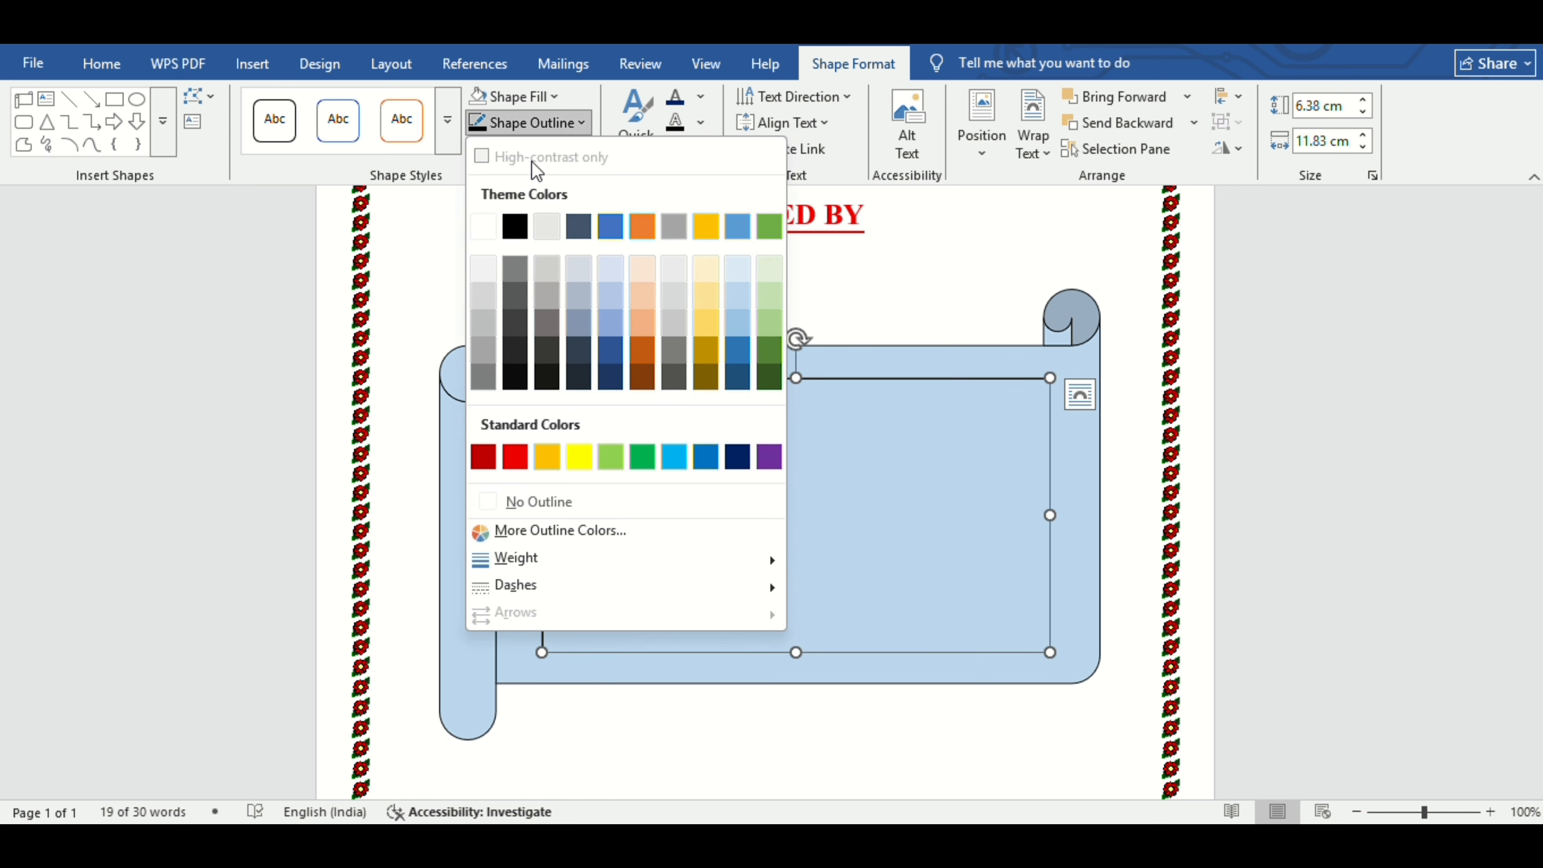
{"action": "left_click", "coordinate": [539, 501]}
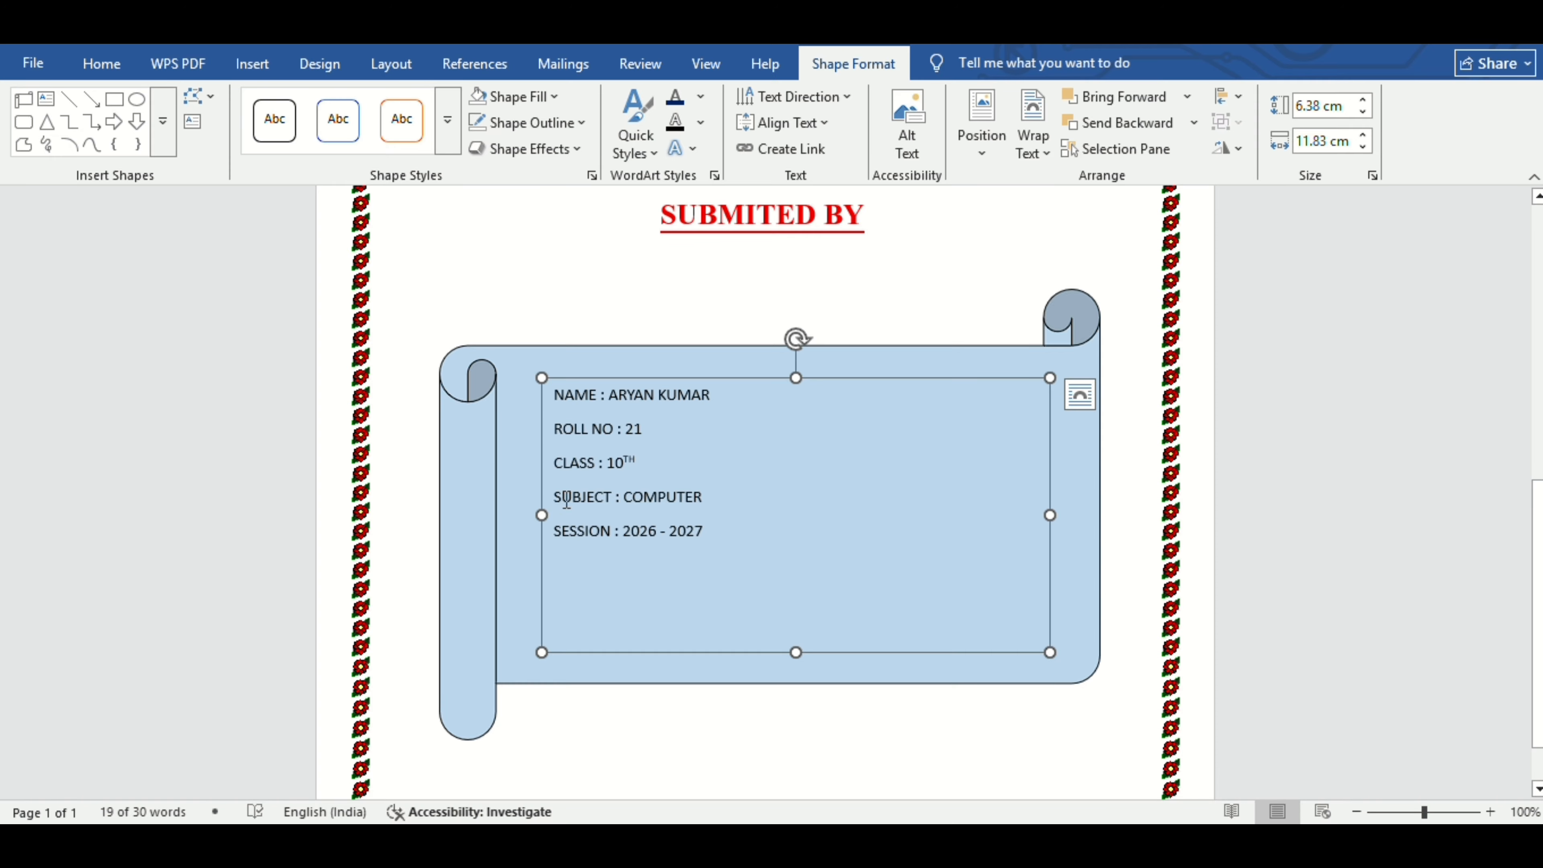
{"action": "key", "text": "ctrl+a"}
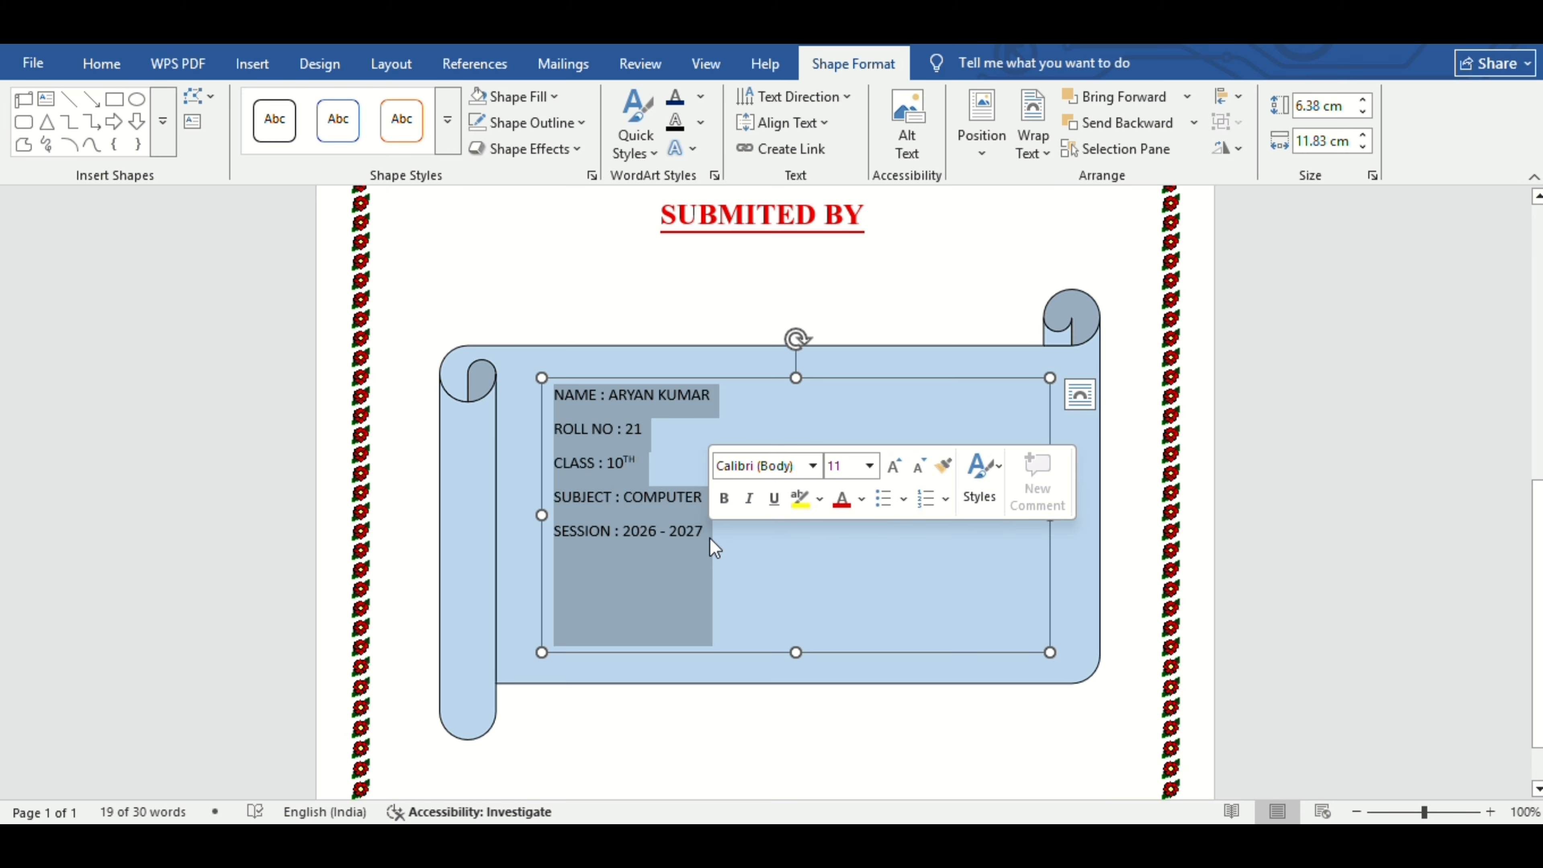
Enlarge the student details to 22 pt and set them in Arial Rounded MT Bold.
{"action": "left_click", "coordinate": [896, 474]}
{"action": "left_click", "coordinate": [897, 474]}
{"action": "left_click", "coordinate": [897, 474]}
{"action": "left_click", "coordinate": [896, 474]}
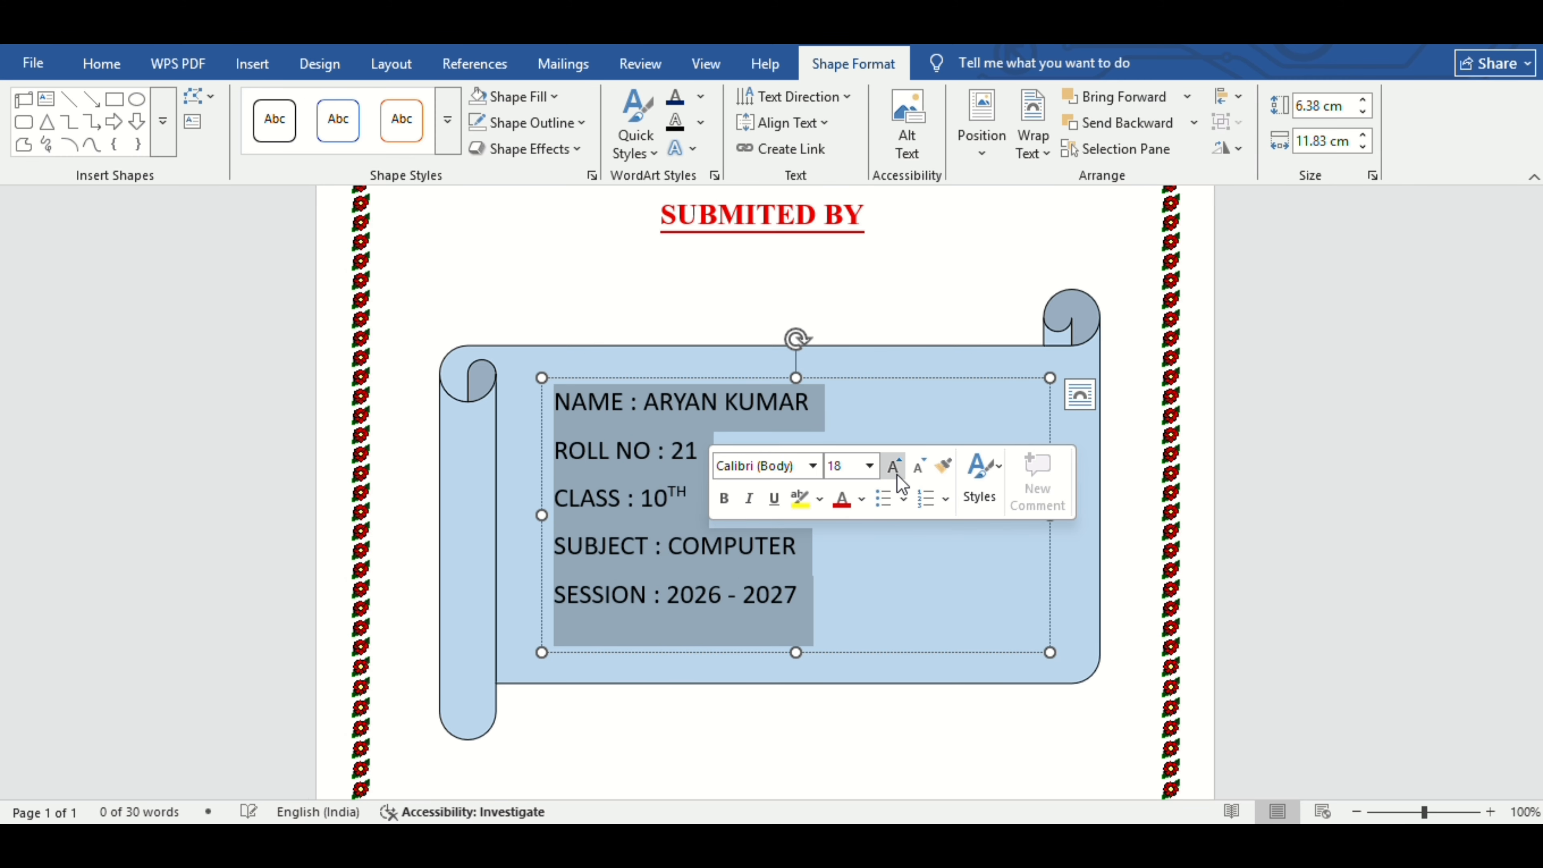
{"action": "left_click", "coordinate": [897, 474]}
{"action": "left_click", "coordinate": [901, 484]}
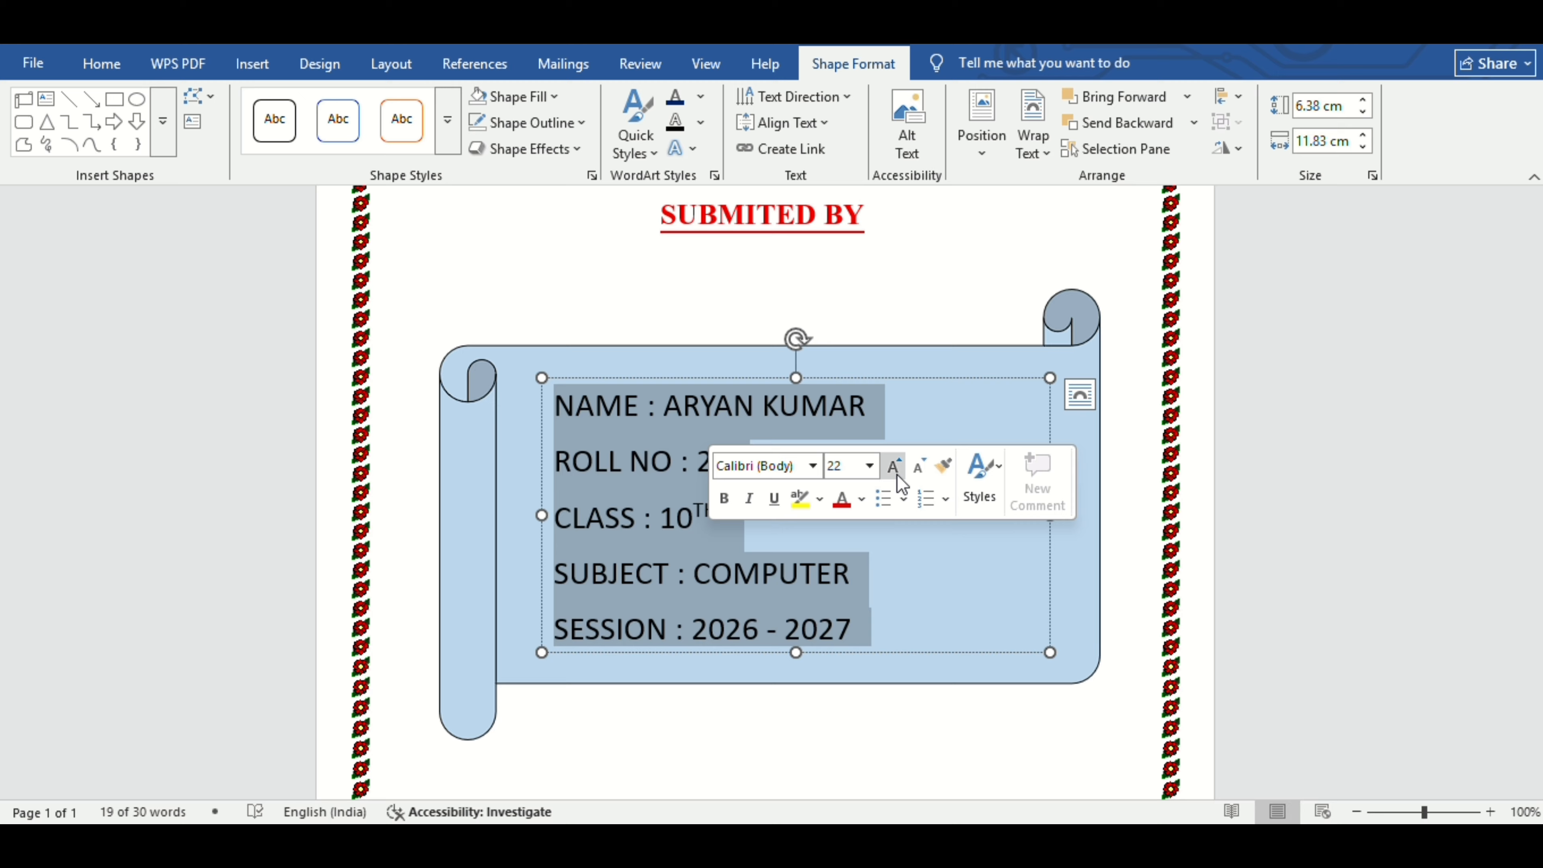
{"action": "left_click", "coordinate": [814, 468]}
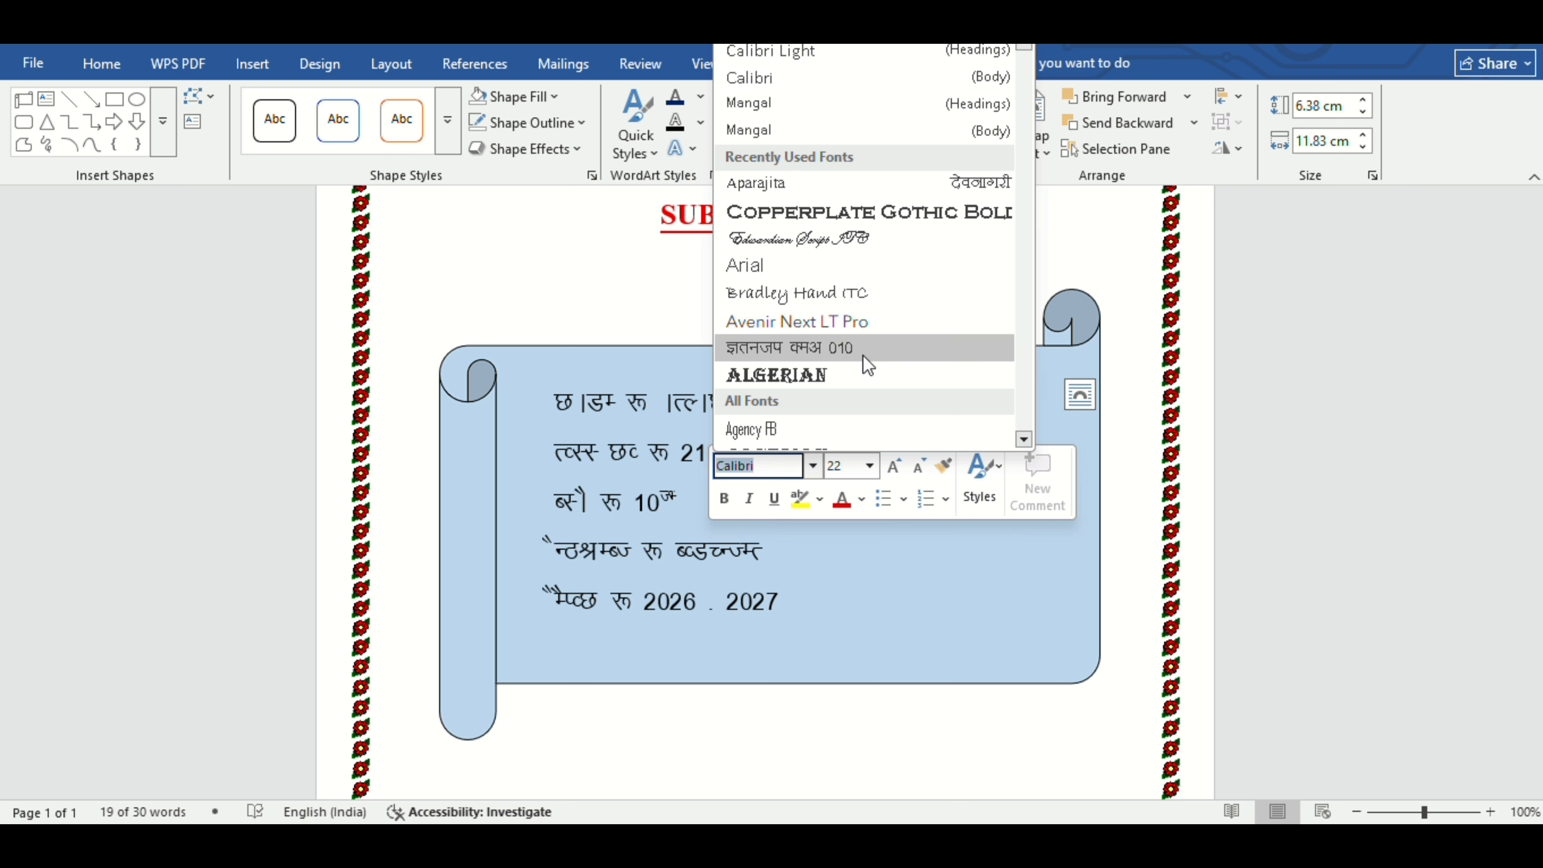
{"action": "scroll", "coordinate": [862, 362], "scroll_direction": "down", "scroll_amount": 3}
{"action": "scroll", "coordinate": [867, 365], "scroll_direction": "down", "scroll_amount": 1}
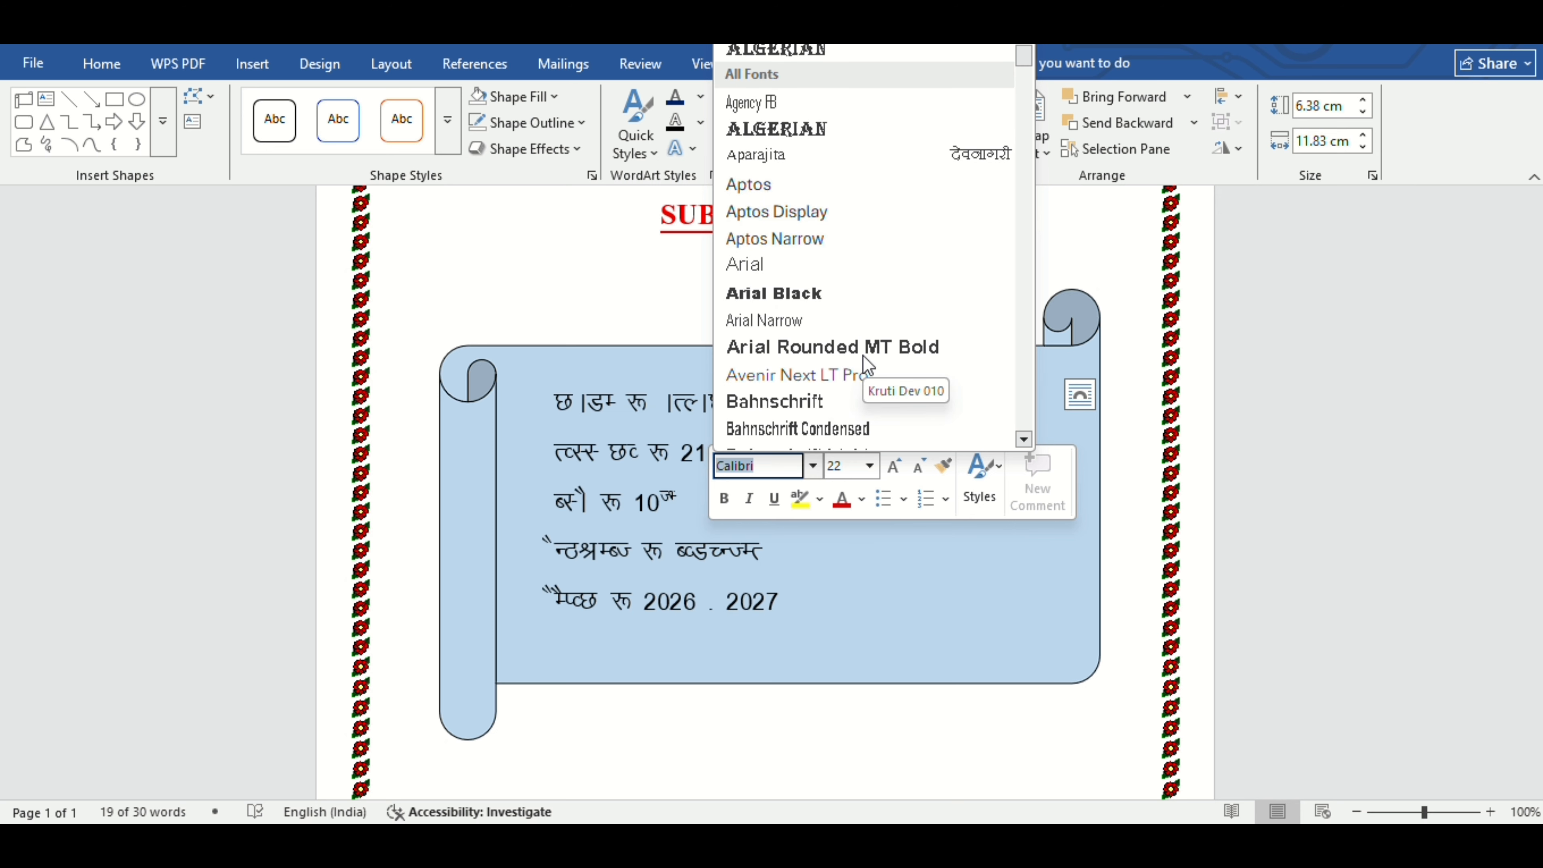
{"action": "left_click", "coordinate": [822, 348]}
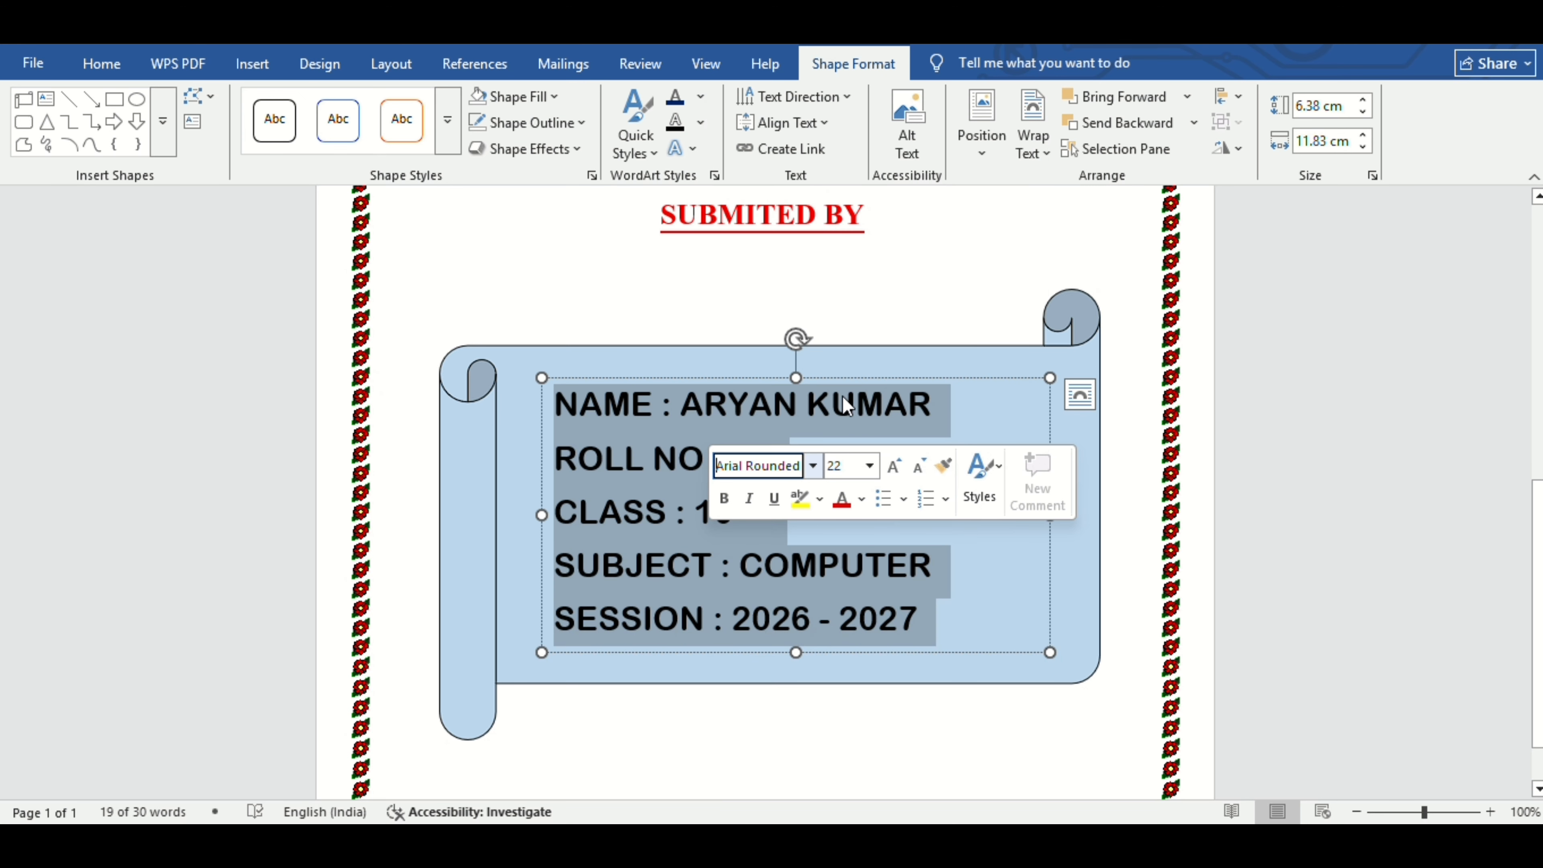
{"action": "left_click", "coordinate": [846, 406]}
{"action": "key", "text": "ctrl+a"}
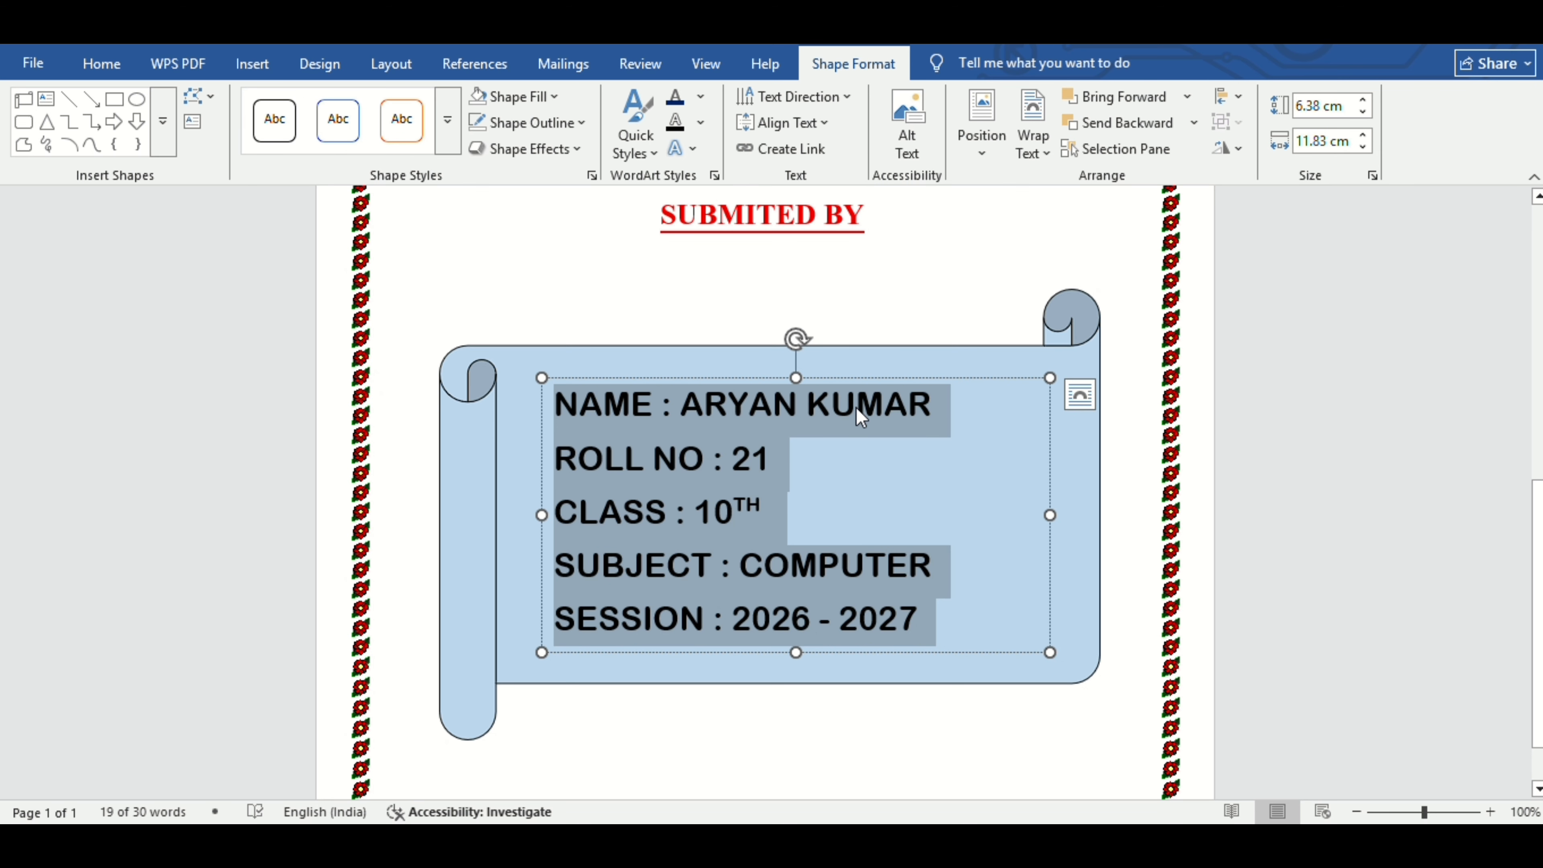
{"action": "left_click", "coordinate": [934, 699]}
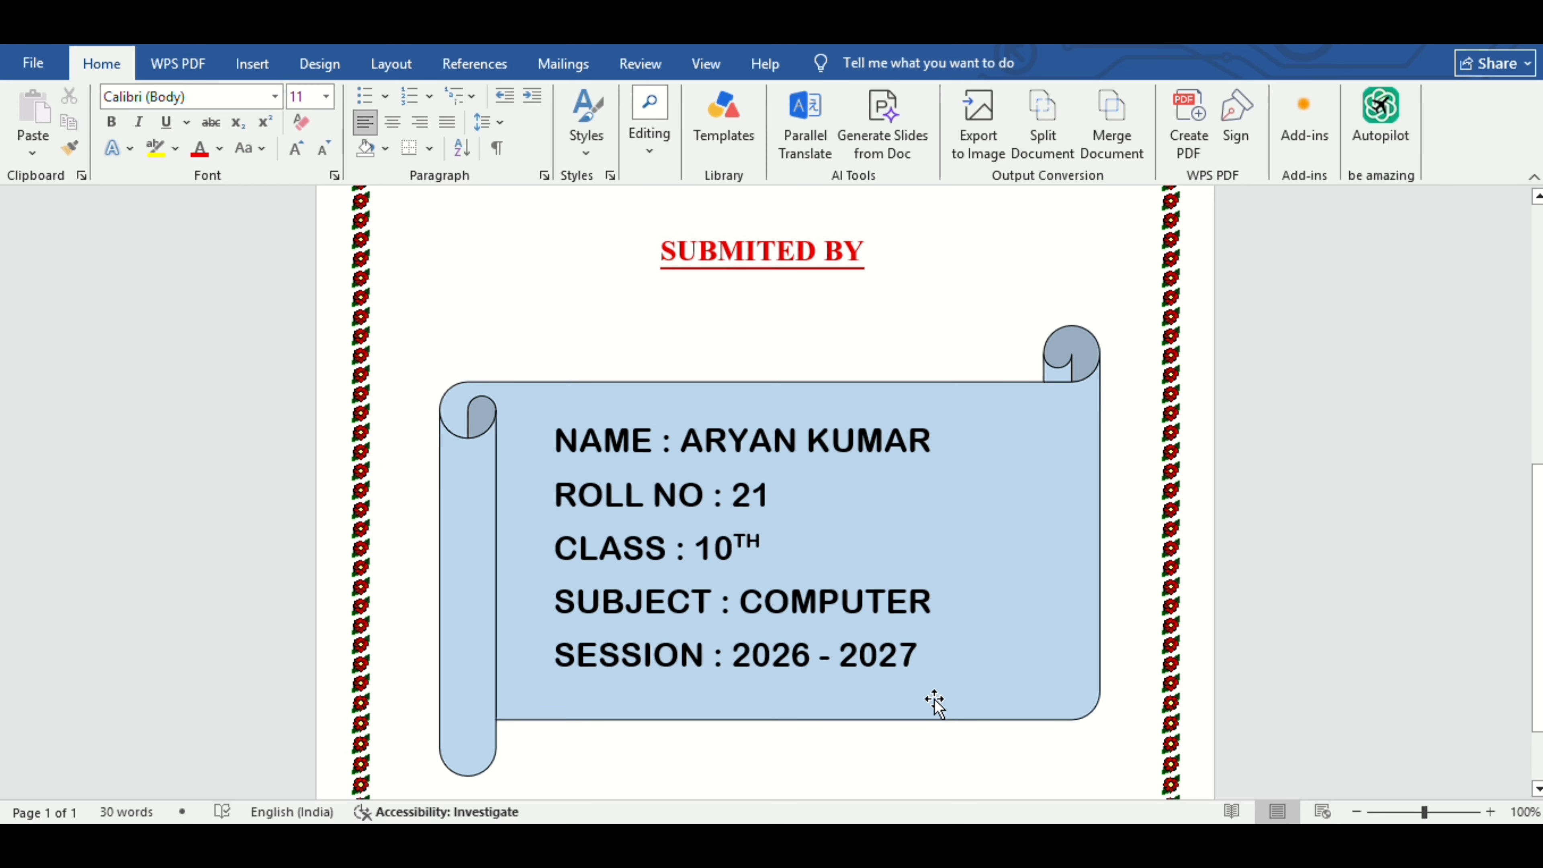
Drag the scroll's bottom-right corner slightly inward to shrink it within the border.
{"action": "left_click", "coordinate": [1076, 720]}
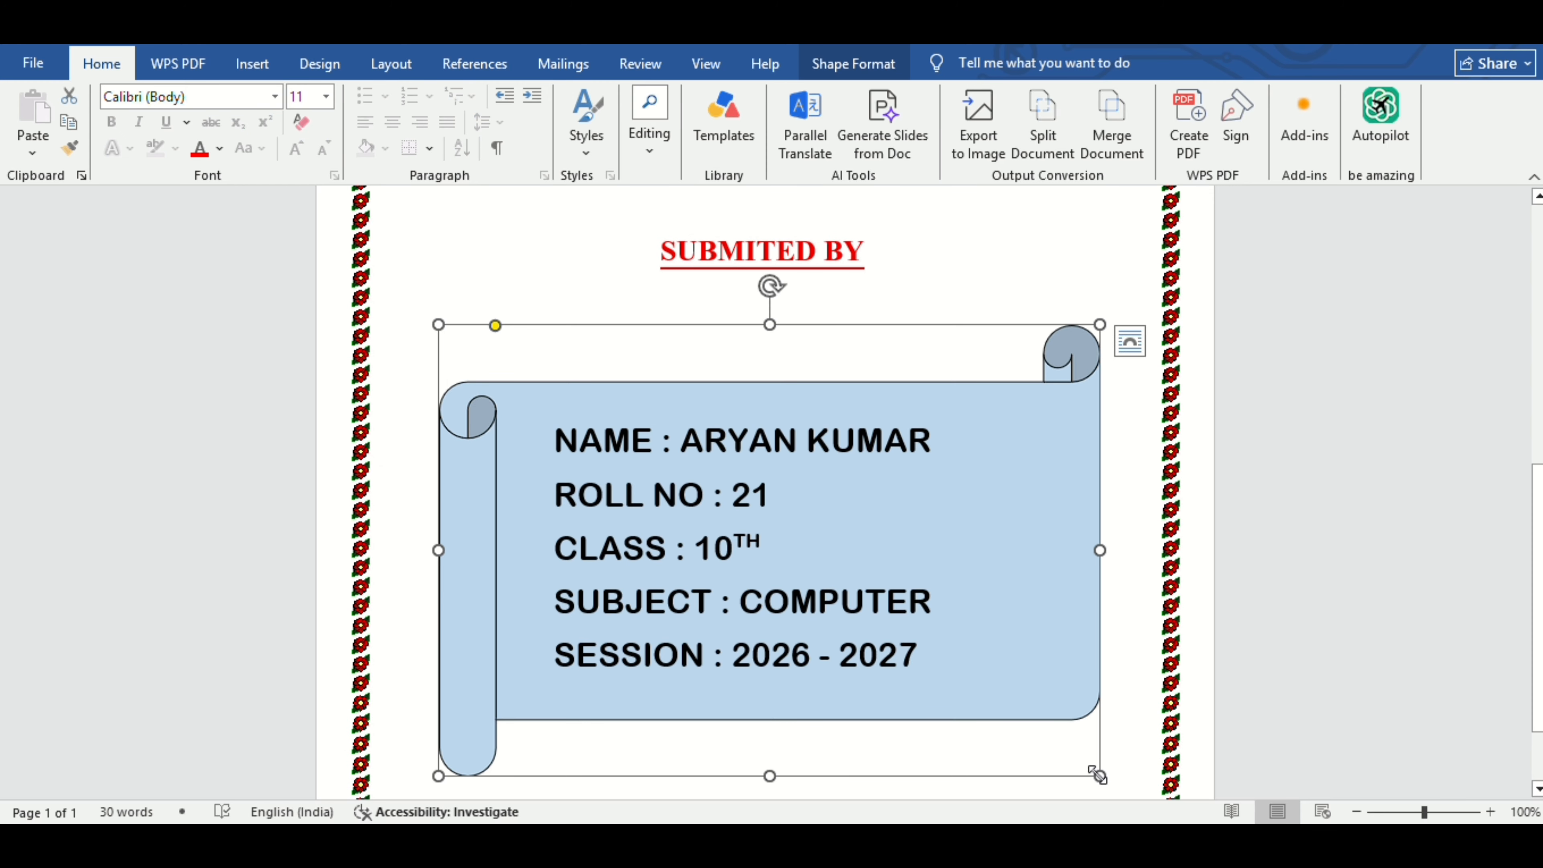
{"action": "left_click_drag", "start_coordinate": [1099, 775], "coordinate": [1096, 767]}
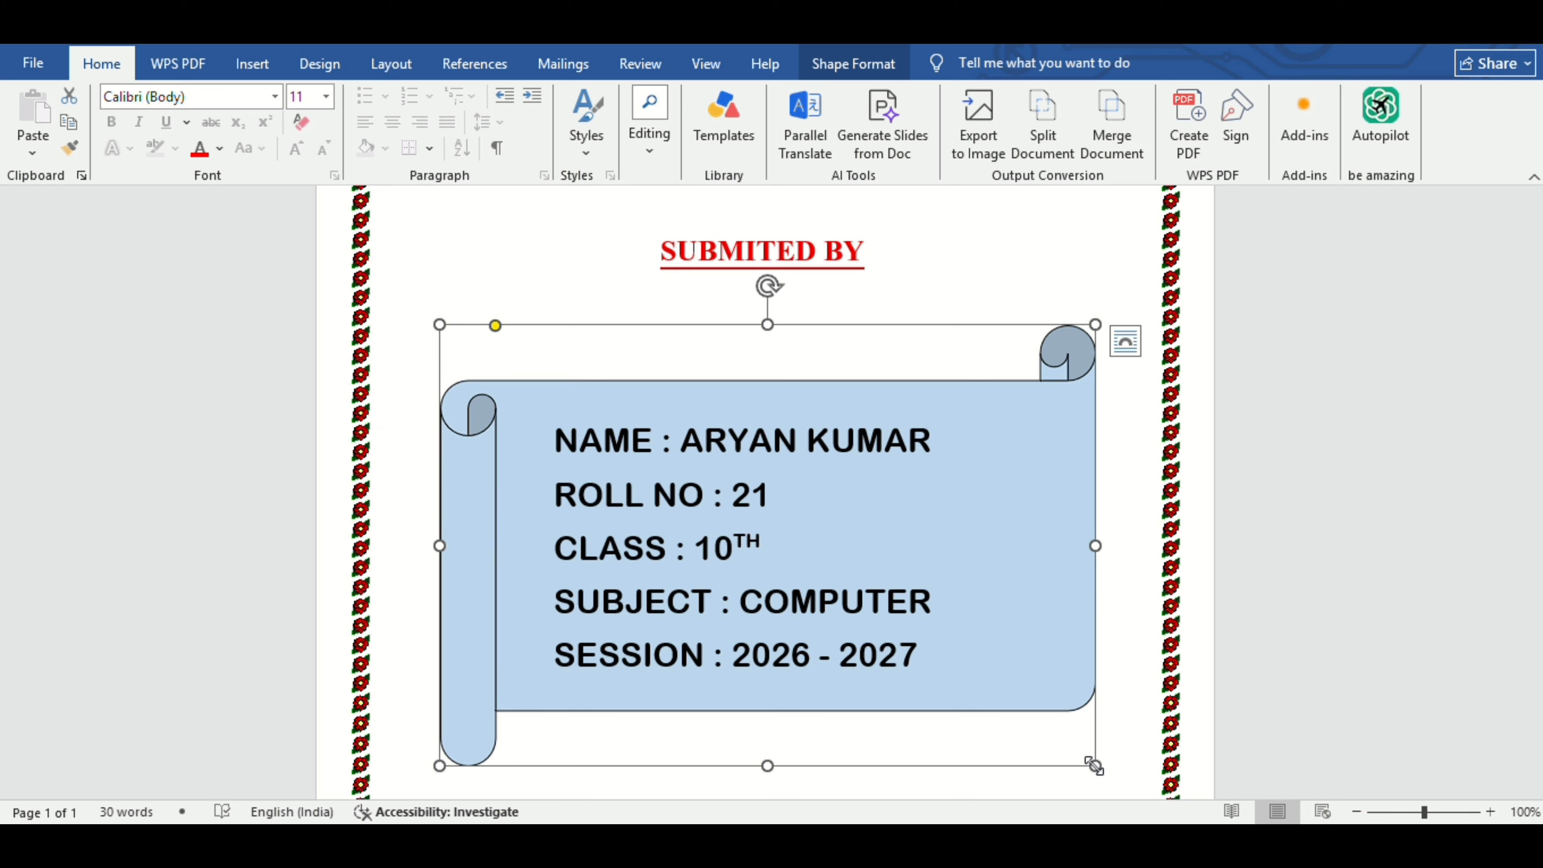
{"action": "left_click", "coordinate": [1133, 737]}
{"action": "scroll", "coordinate": [1133, 738], "scroll_direction": "down", "scroll_amount": 2}
{"action": "scroll", "coordinate": [1132, 738], "scroll_direction": "up", "scroll_amount": 8}
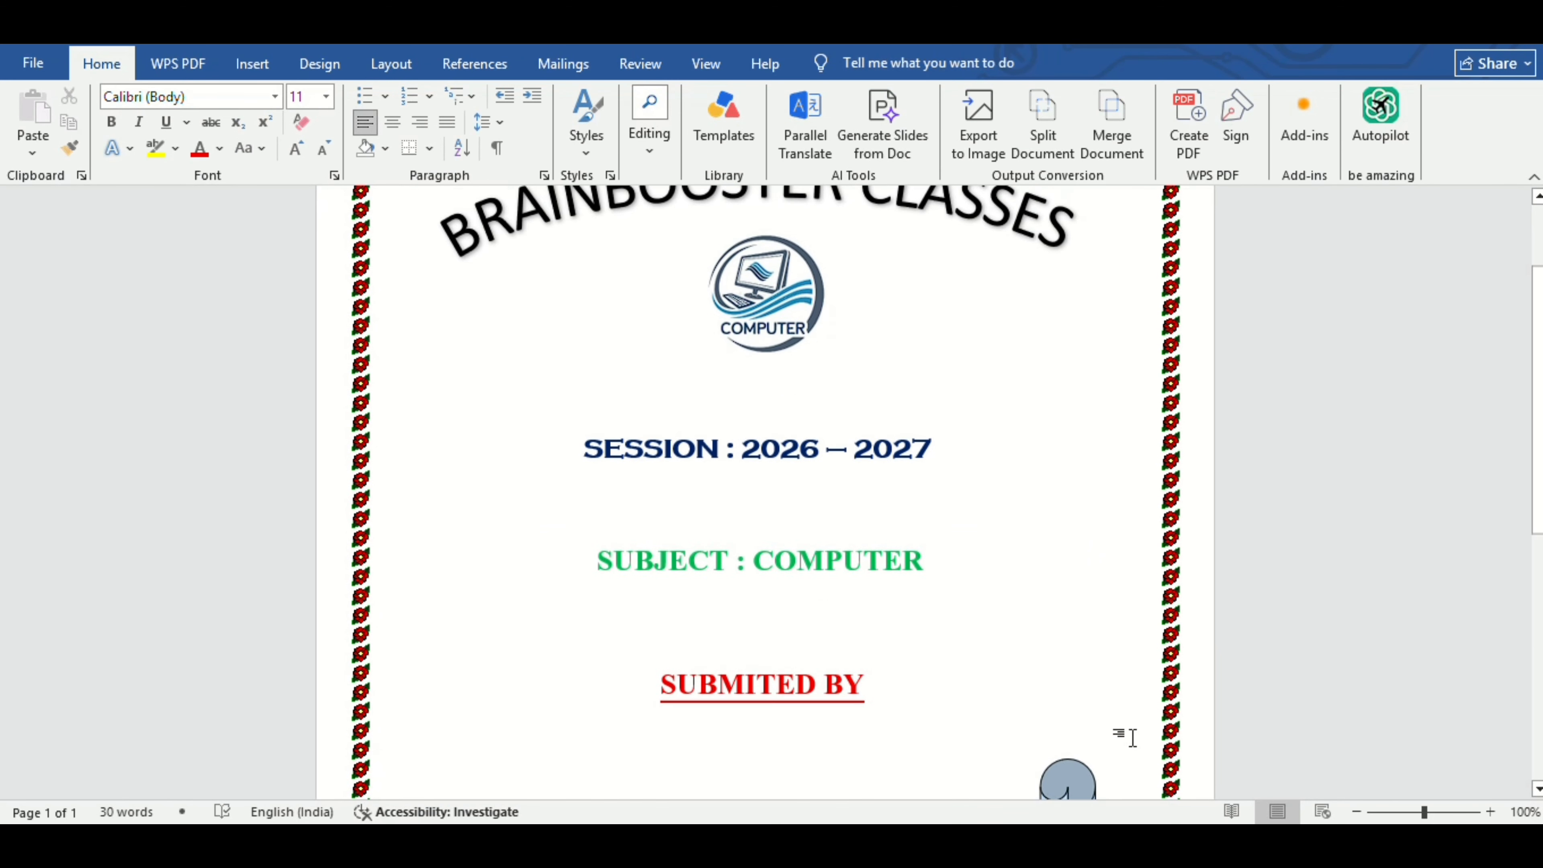
Nudge the SUBMITED BY and SUBJECT : COMPUTER headings with the arrow keys.
{"action": "left_click", "coordinate": [825, 722]}
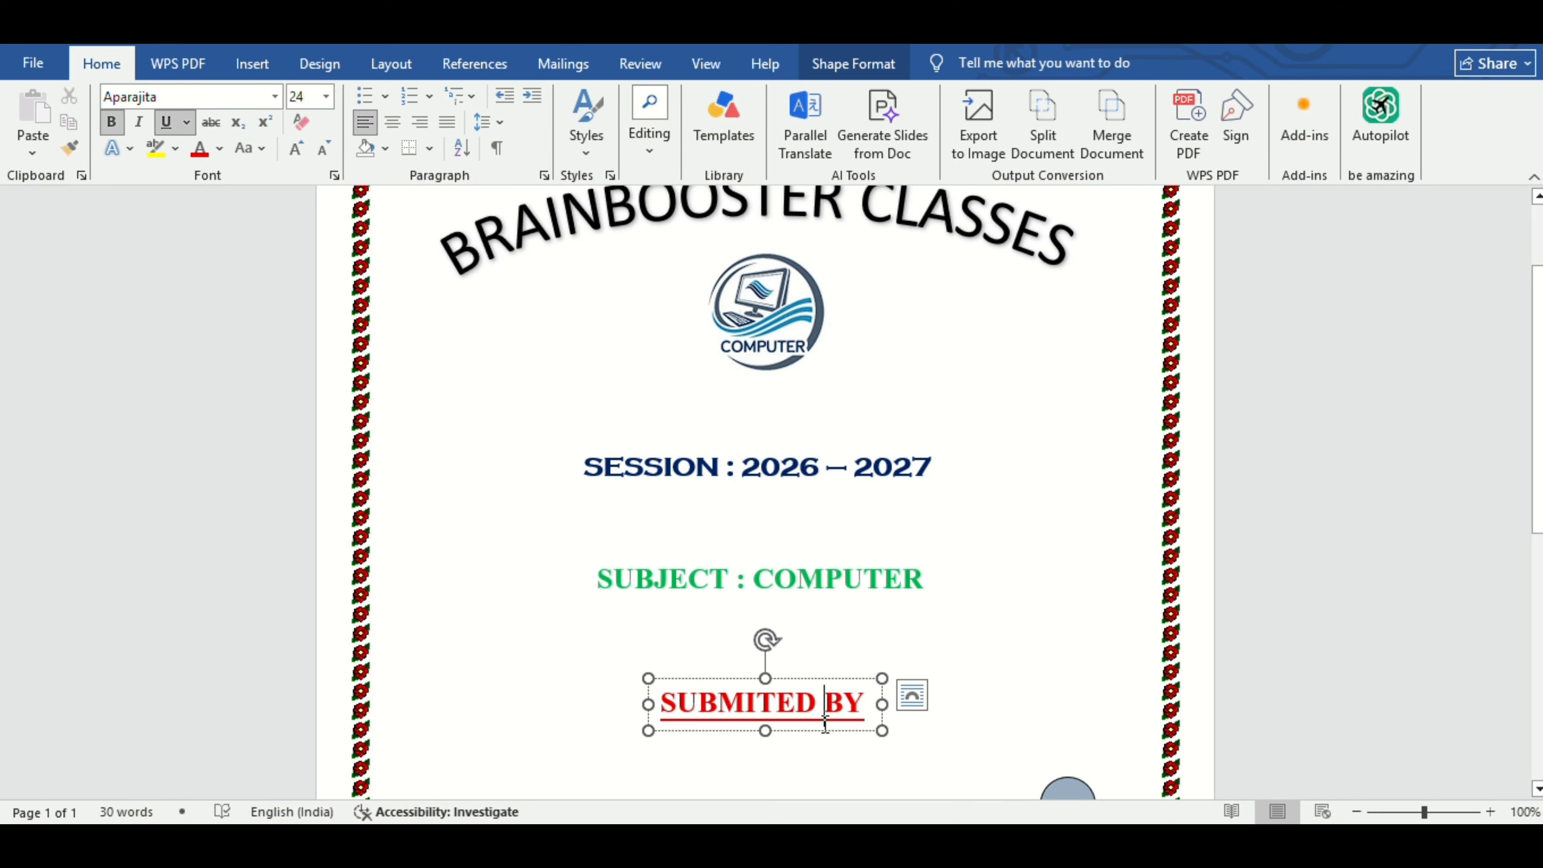
{"action": "left_click", "coordinate": [834, 729]}
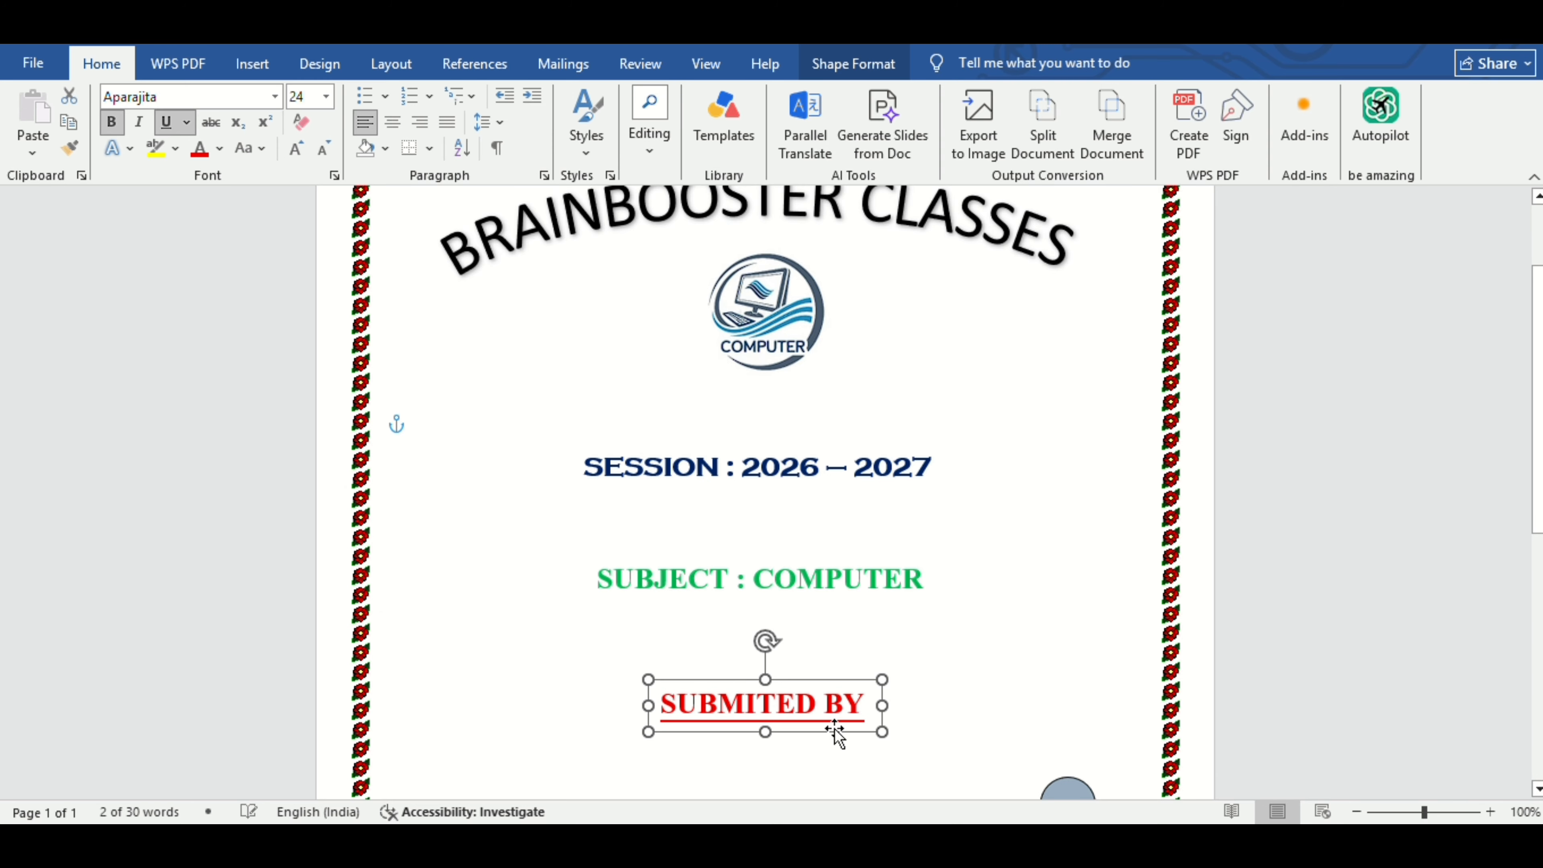
{"action": "scroll", "coordinate": [834, 729], "scroll_direction": "down", "scroll_amount": 2}
{"action": "key", "text": "Down"}
{"action": "key", "text": "Down"}
{"action": "key", "text": "Down"}
{"action": "key", "text": "Down"}
{"action": "key", "text": "Down"}
{"action": "key", "text": "Down"}
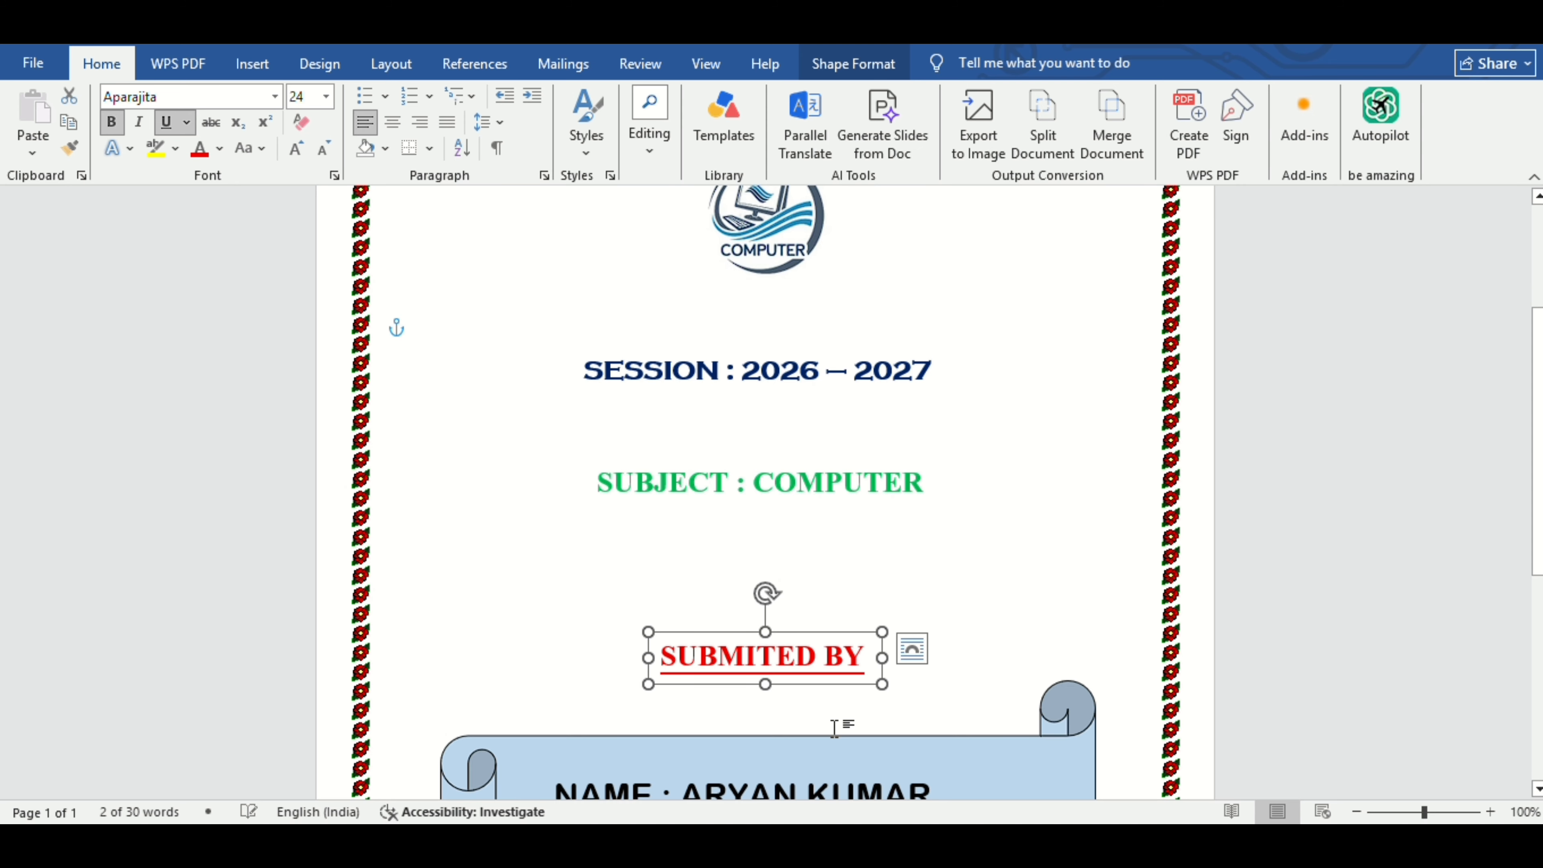
{"action": "key", "text": "Up"}
{"action": "key", "text": "Up"}
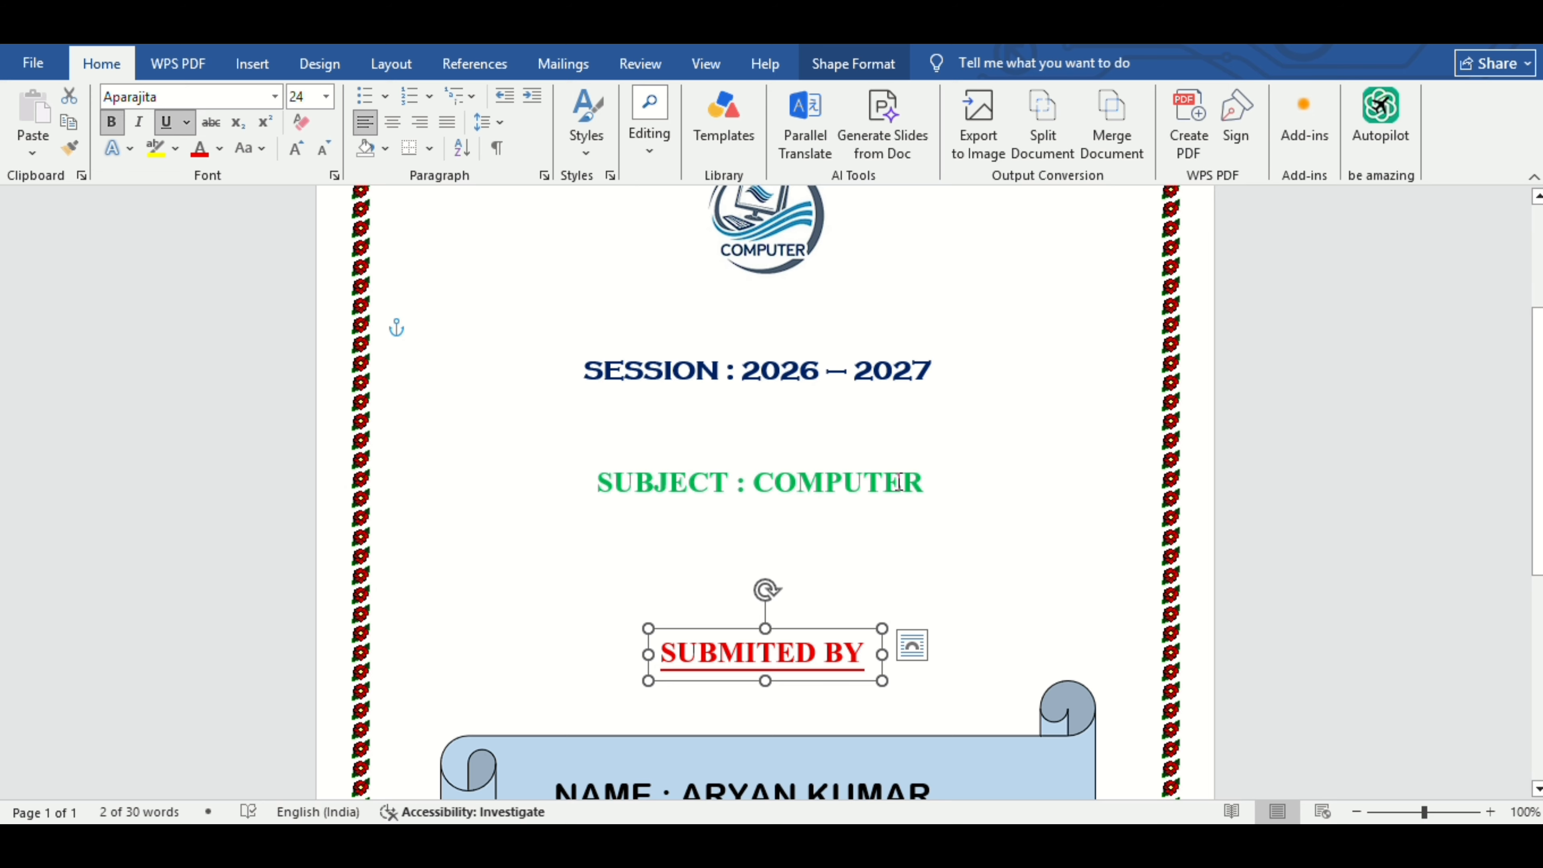
{"action": "left_click", "coordinate": [903, 480]}
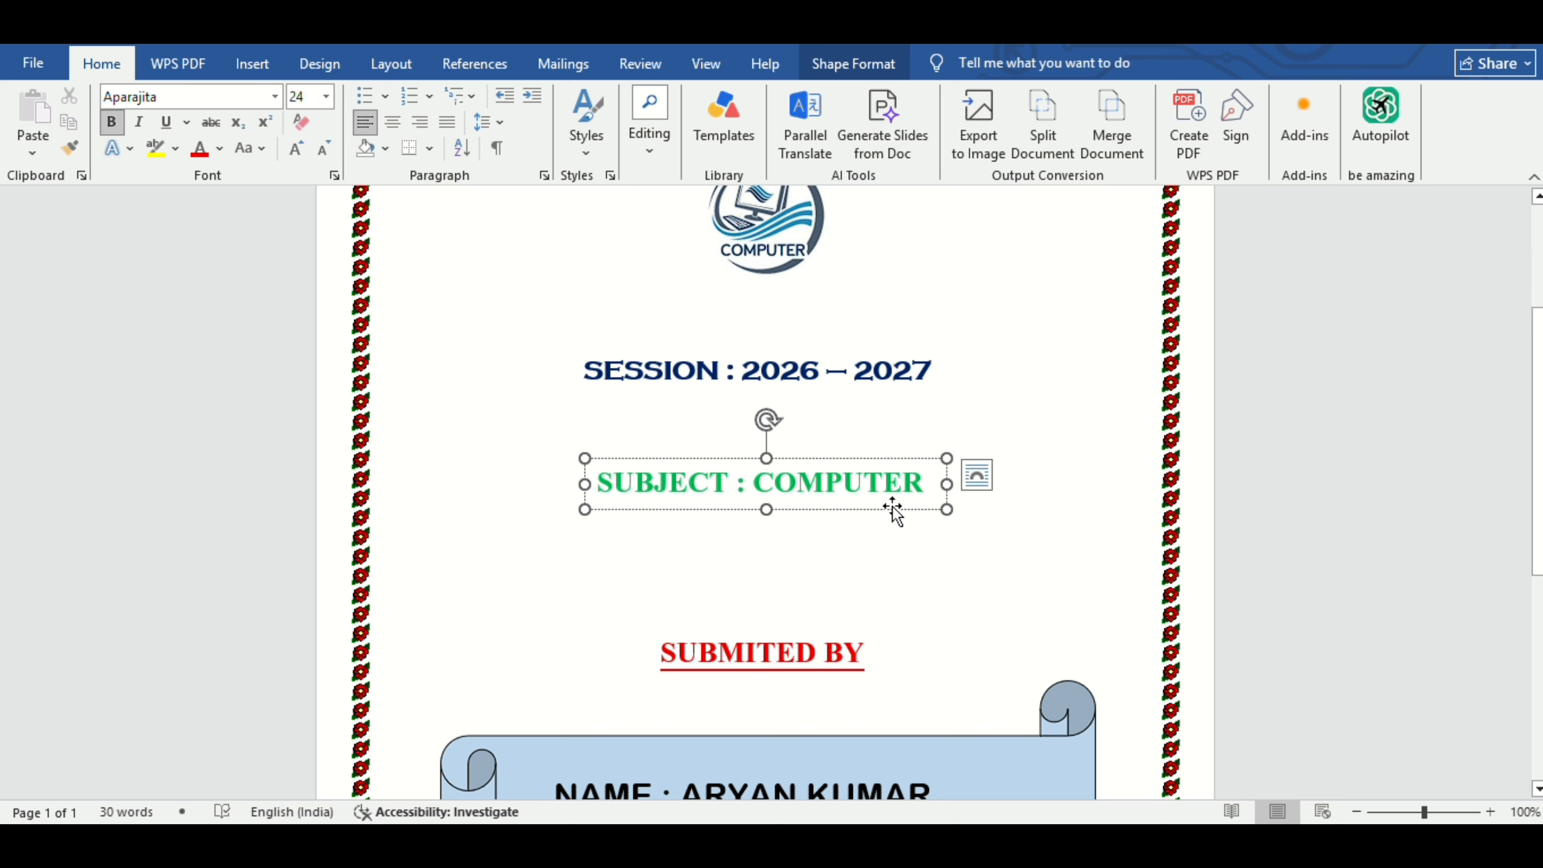
{"action": "left_click", "coordinate": [894, 510]}
{"action": "key", "text": "Down"}
{"action": "key", "text": "Down"}
{"action": "key", "text": "Down"}
{"action": "key", "text": "Down"}
{"action": "key", "text": "Up"}
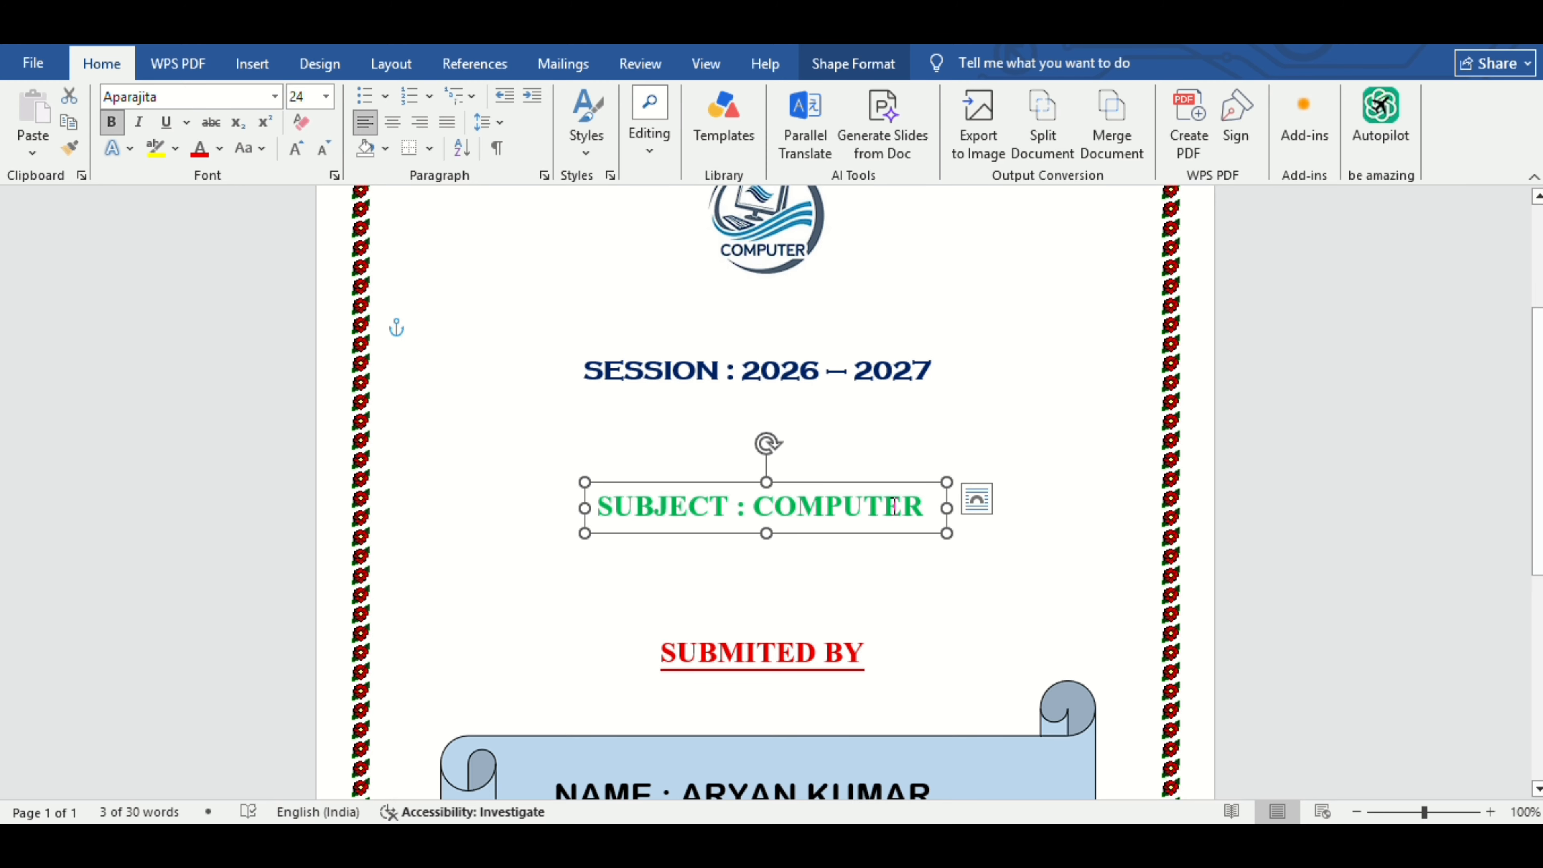
{"action": "key", "text": "Down"}
{"action": "key", "text": "Down"}
{"action": "key", "text": "Down"}
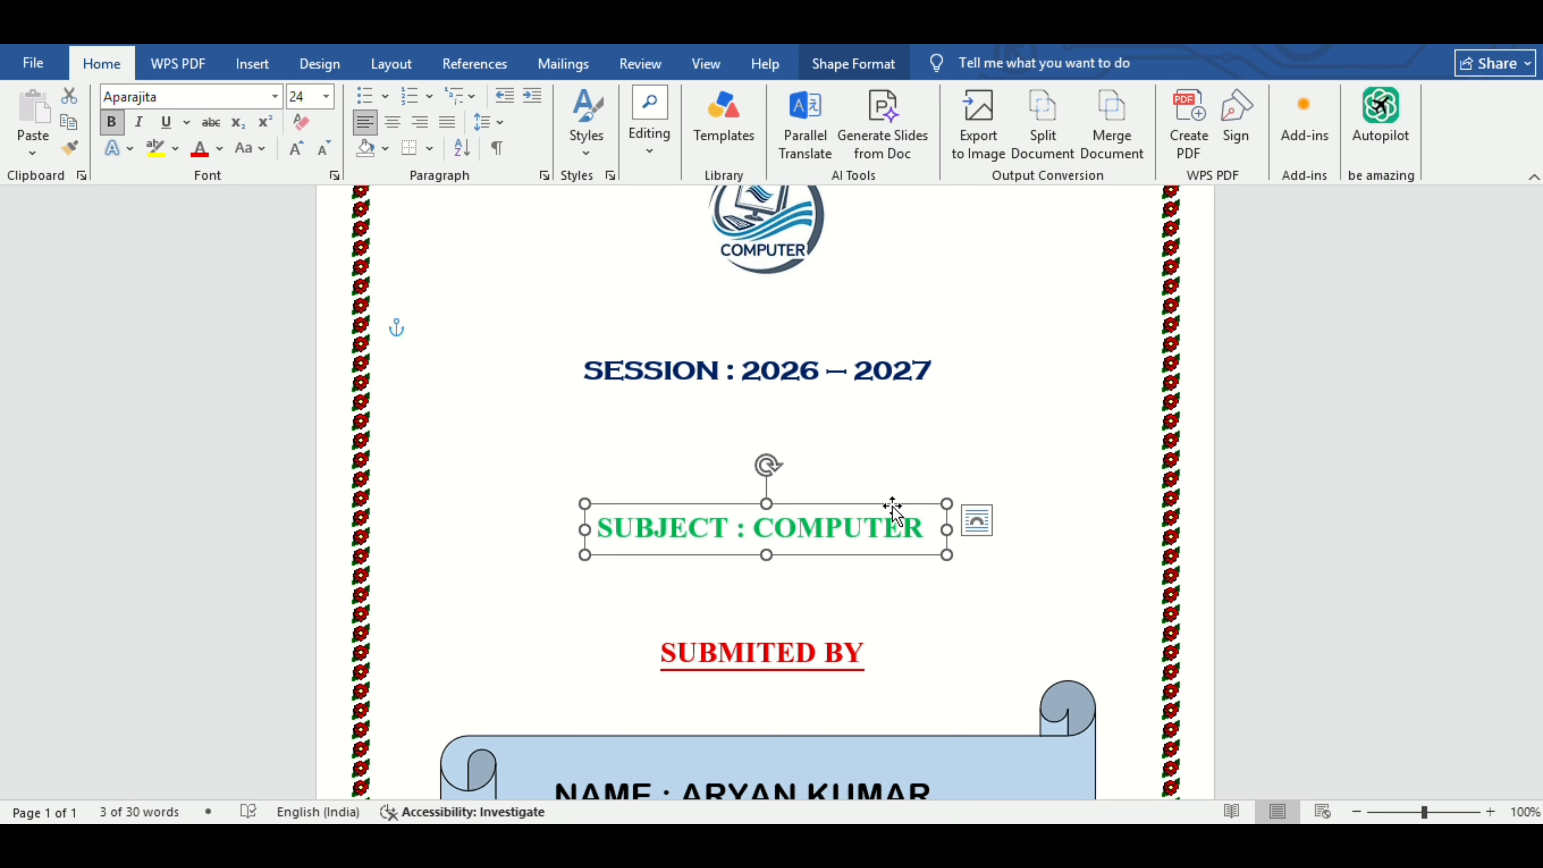
Move the SESSION heading down and enlarge the COMPUTER logo.
{"action": "scroll", "coordinate": [893, 511], "scroll_direction": "up", "scroll_amount": 3}
{"action": "left_click", "coordinate": [869, 528]}
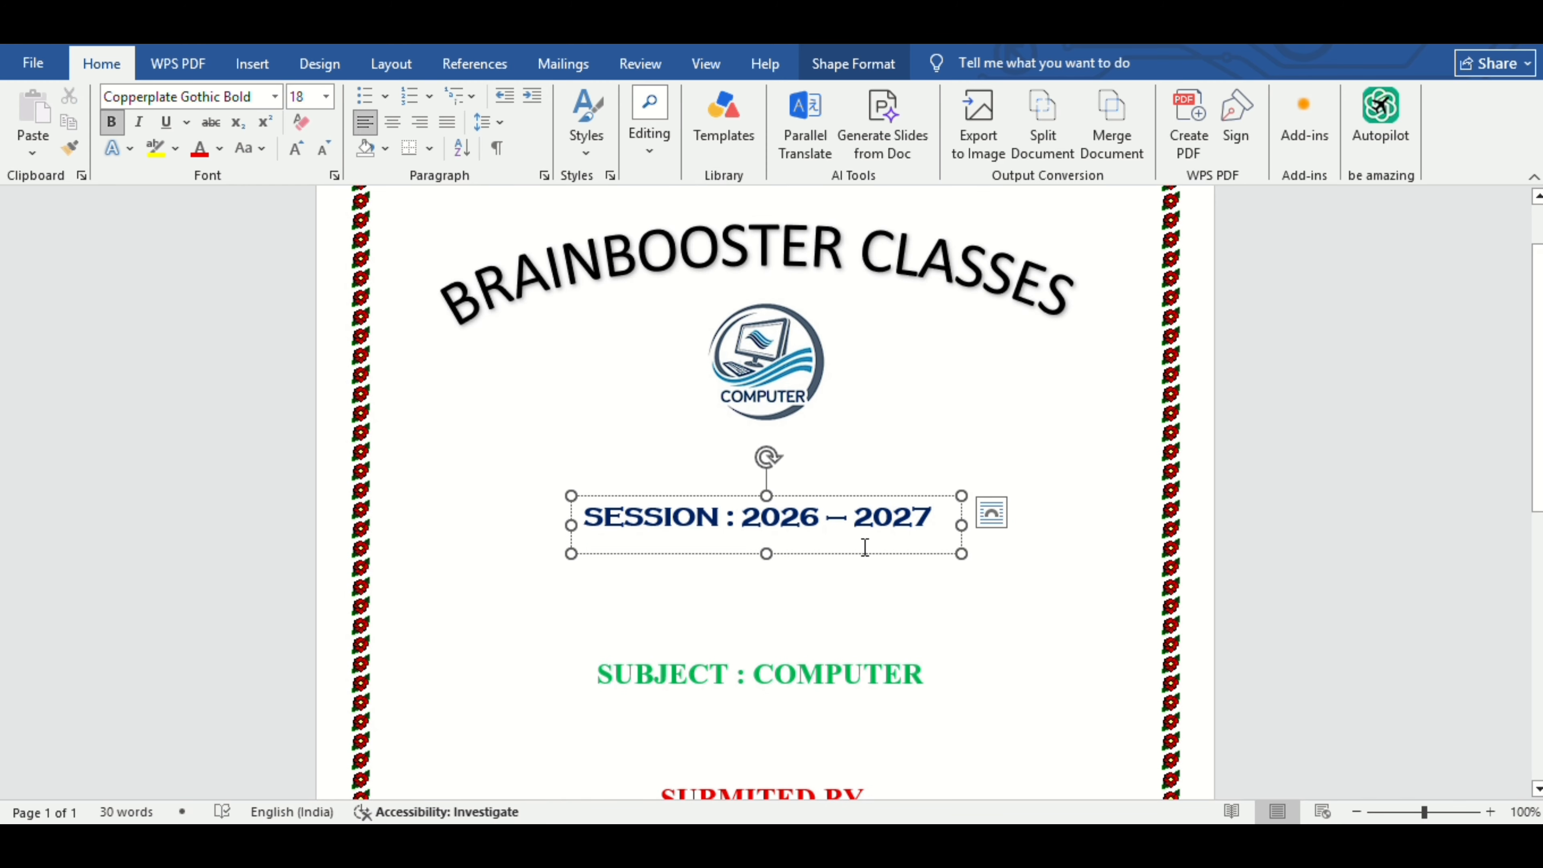
{"action": "left_click", "coordinate": [863, 554]}
{"action": "key", "text": "Down"}
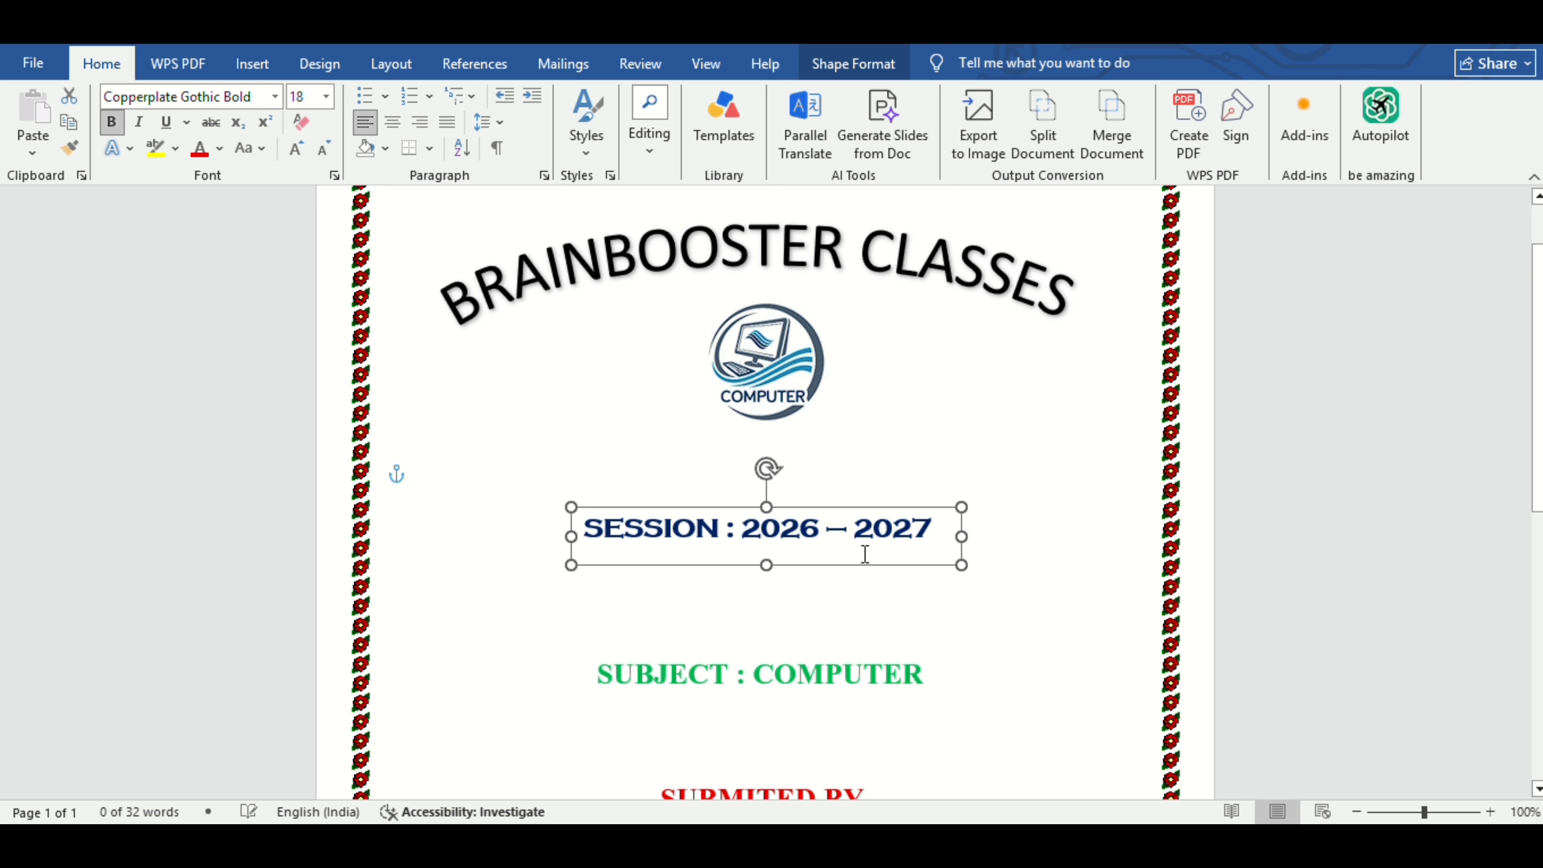
{"action": "left_click", "coordinate": [790, 359]}
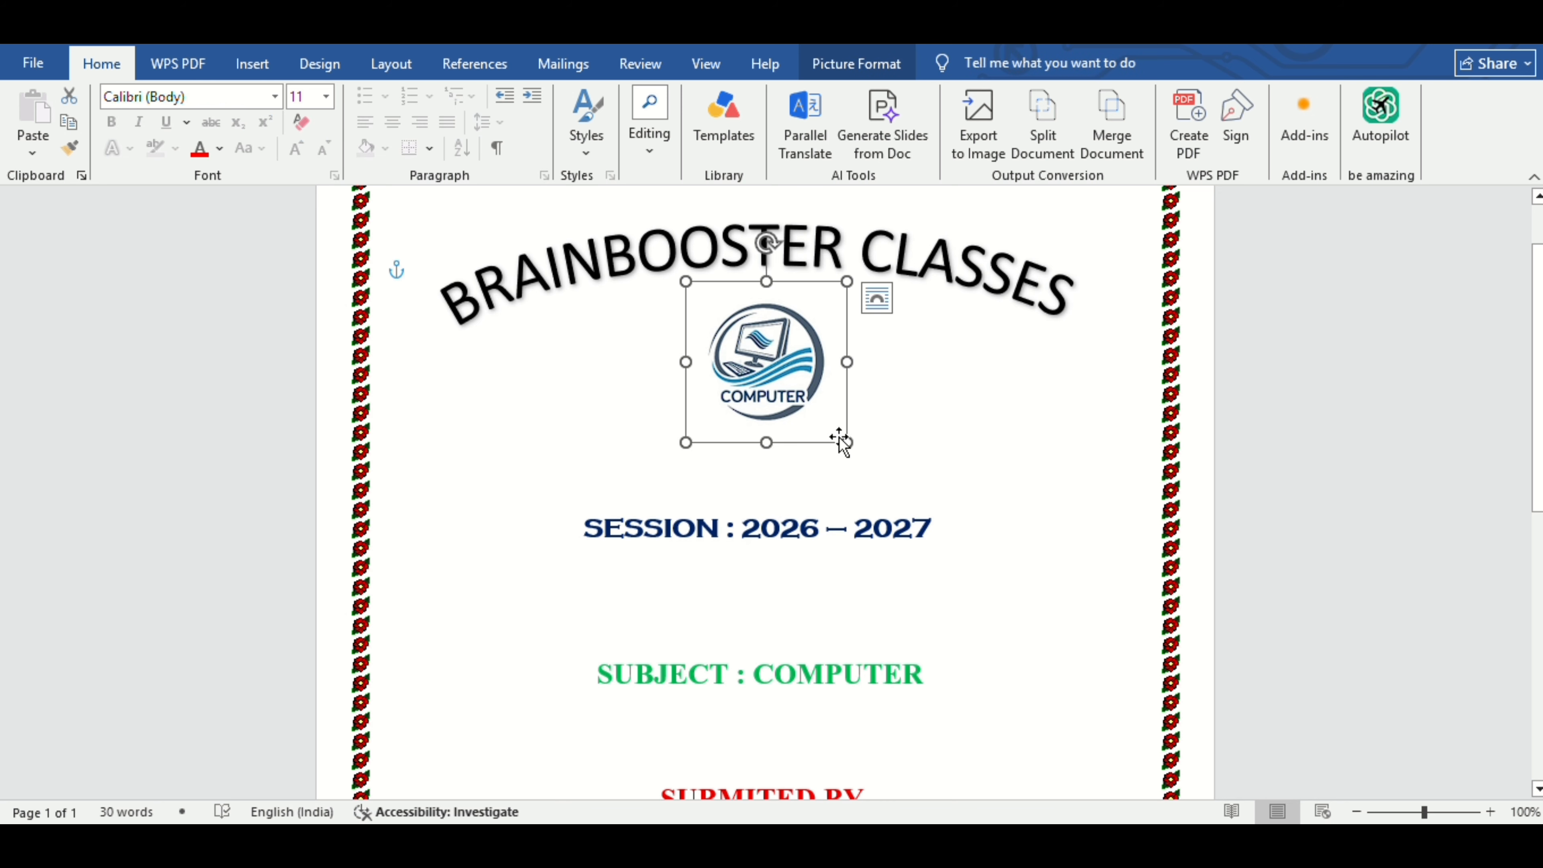
{"action": "left_click_drag", "start_coordinate": [847, 442], "coordinate": [881, 477]}
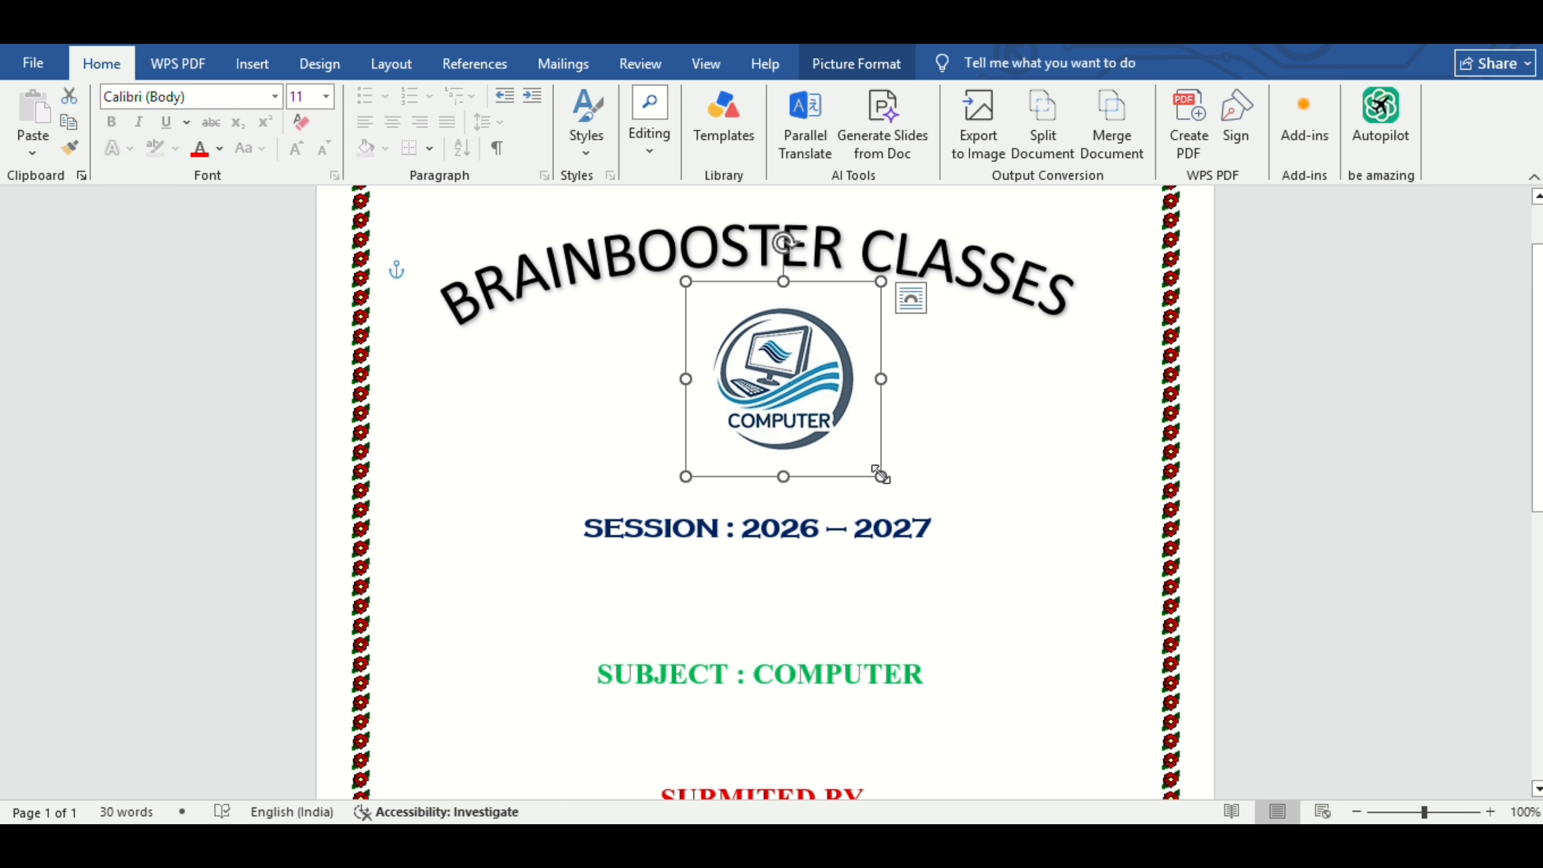